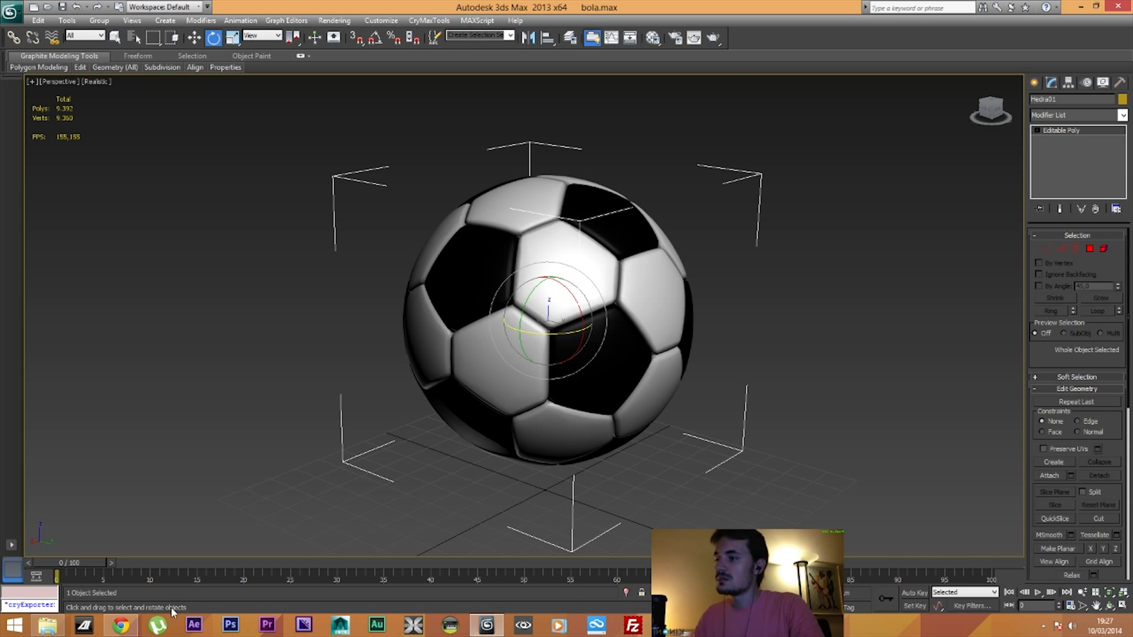
Look at the football model's TurboSquid page in Chrome, then return to 3ds Max
{"action": "left_click", "coordinate": [121, 625]}
{"action": "left_click", "coordinate": [59, 8]}
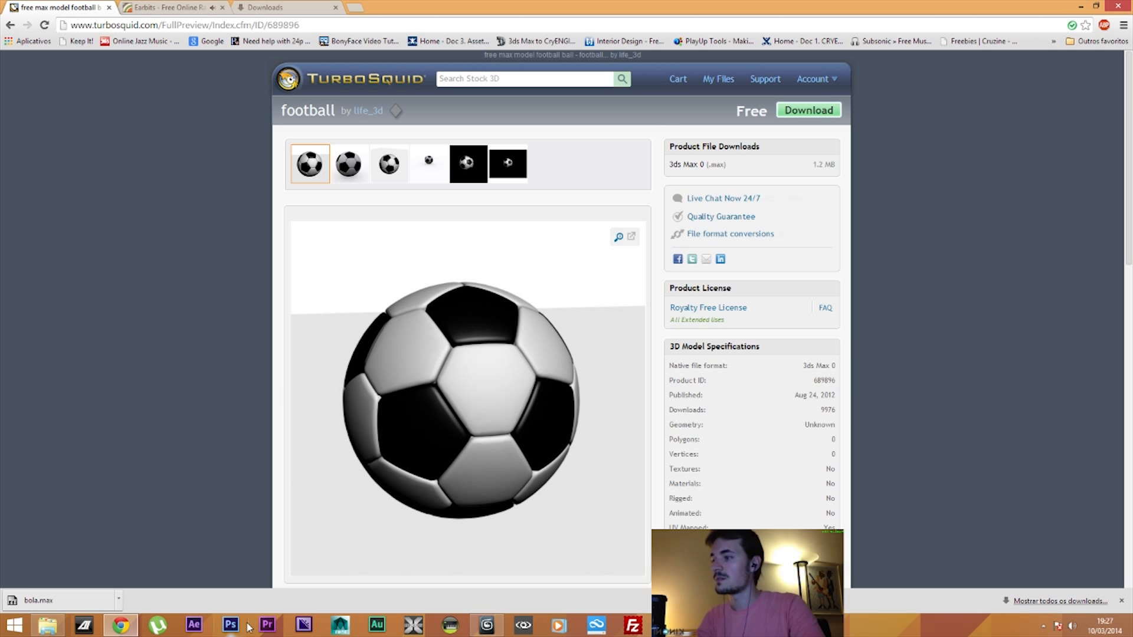
{"action": "left_click", "coordinate": [487, 625]}
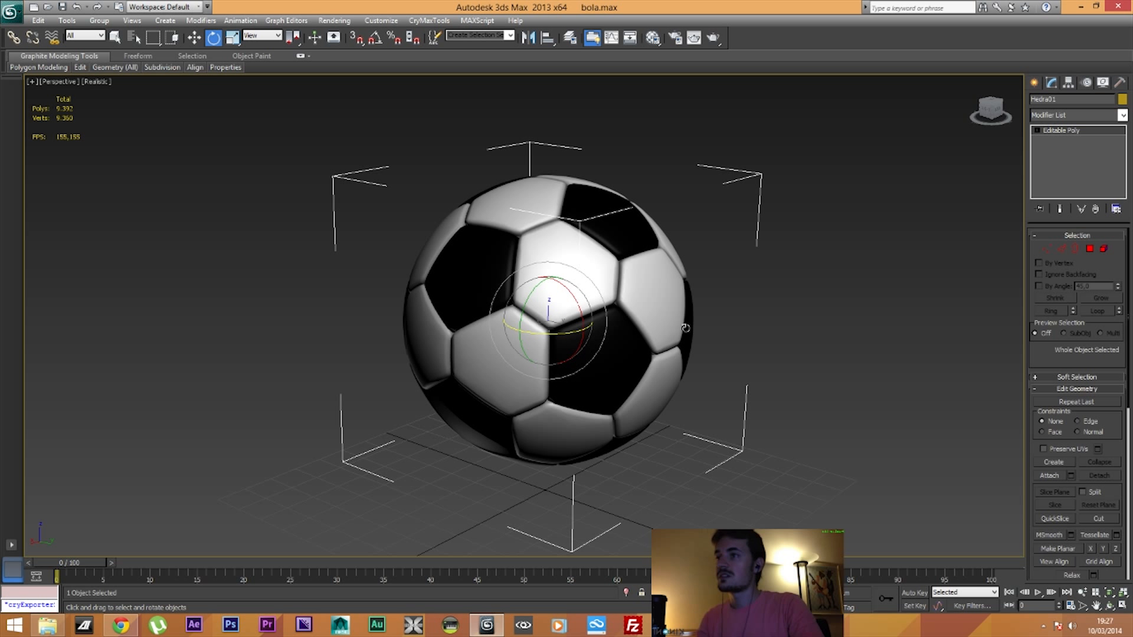
Create a standard sphere about 0.45 m in radius at the grid's center, beneath the soccer ball
{"action": "left_click", "coordinate": [864, 223]}
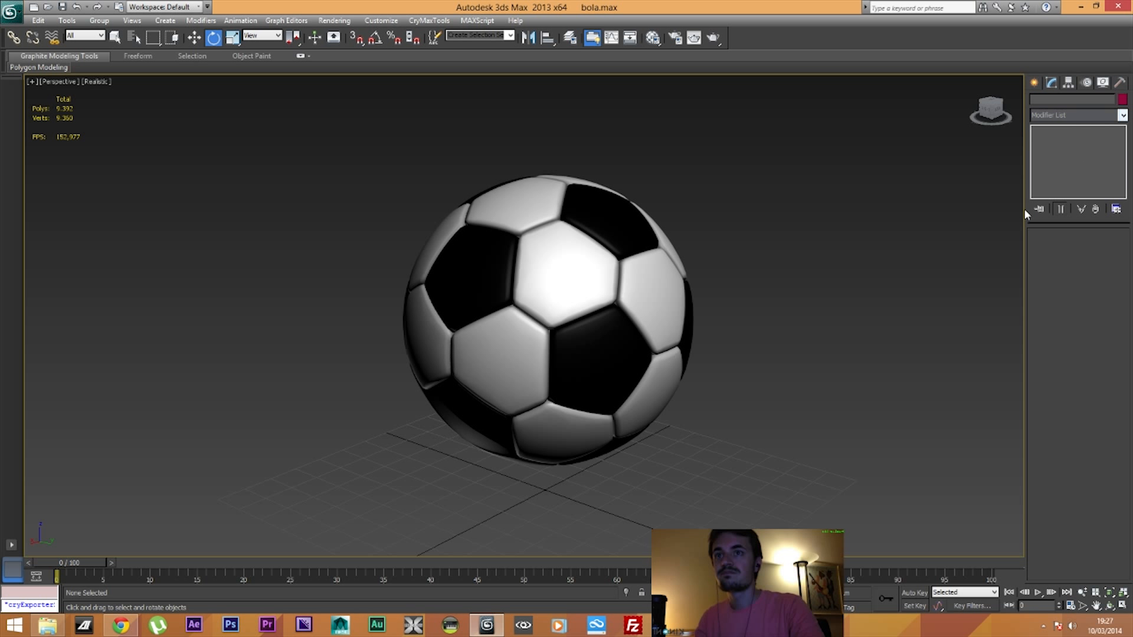
{"action": "left_click", "coordinate": [646, 321]}
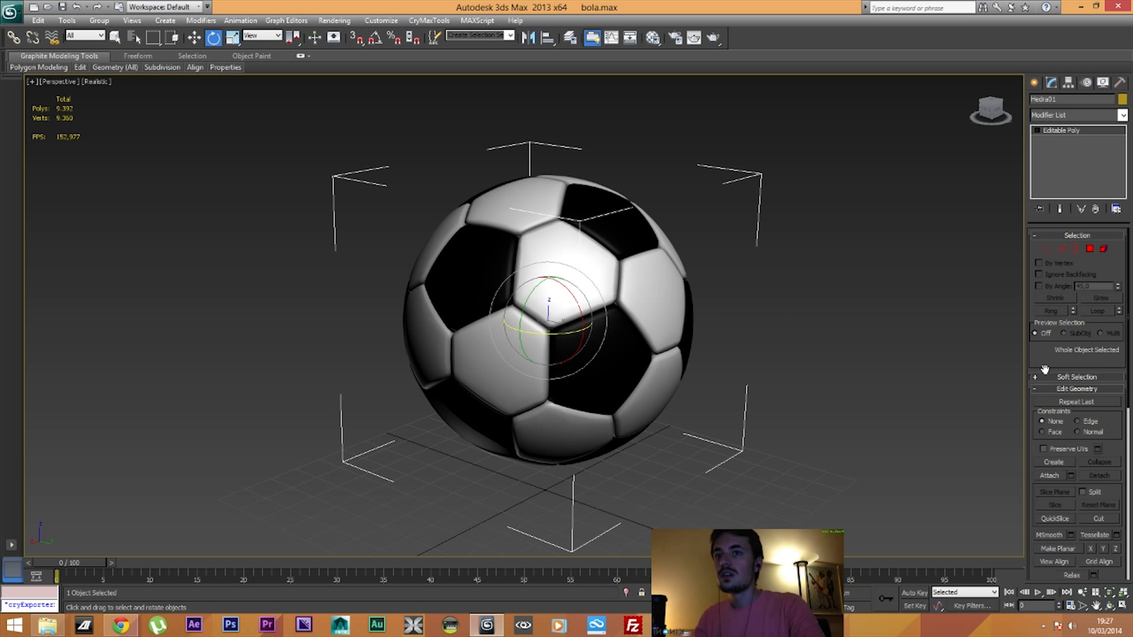
{"action": "left_click", "coordinate": [1036, 83]}
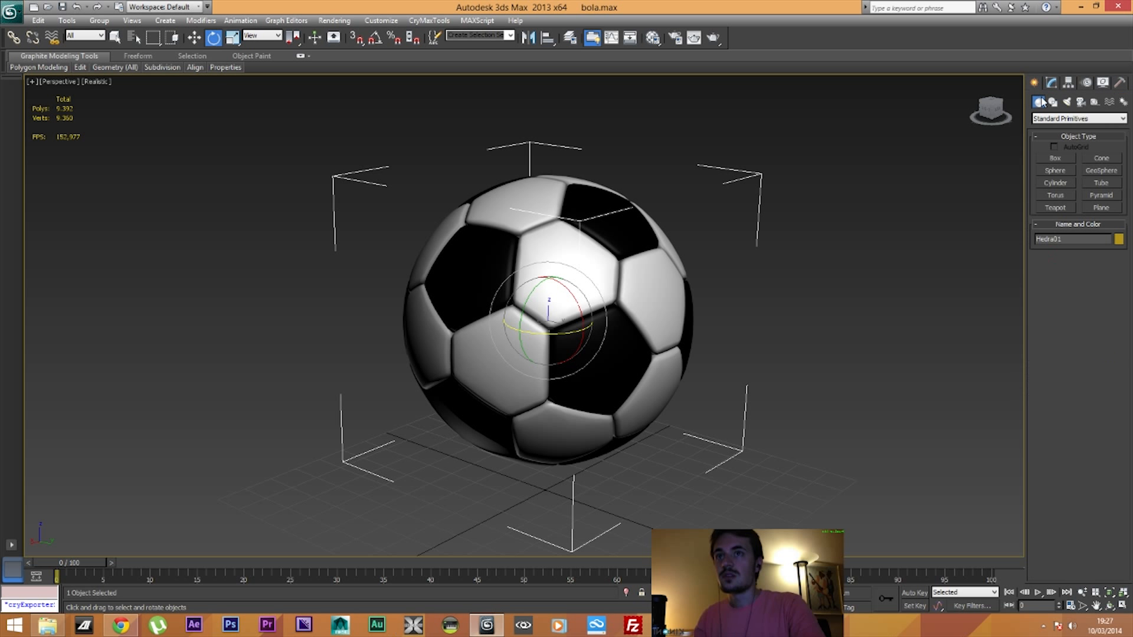
{"action": "left_click", "coordinate": [1059, 171]}
{"action": "left_click_drag", "start_coordinate": [546, 488], "coordinate": [637, 548]}
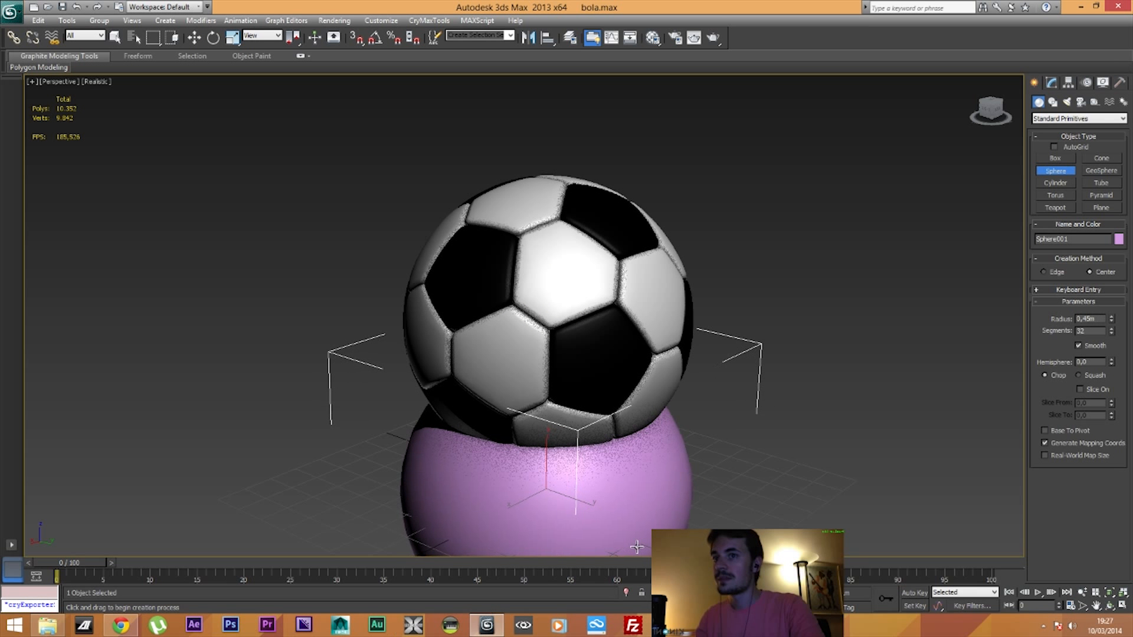
{"action": "middle_click_drag", "start_coordinate": [875, 420], "coordinate": [859, 362]}
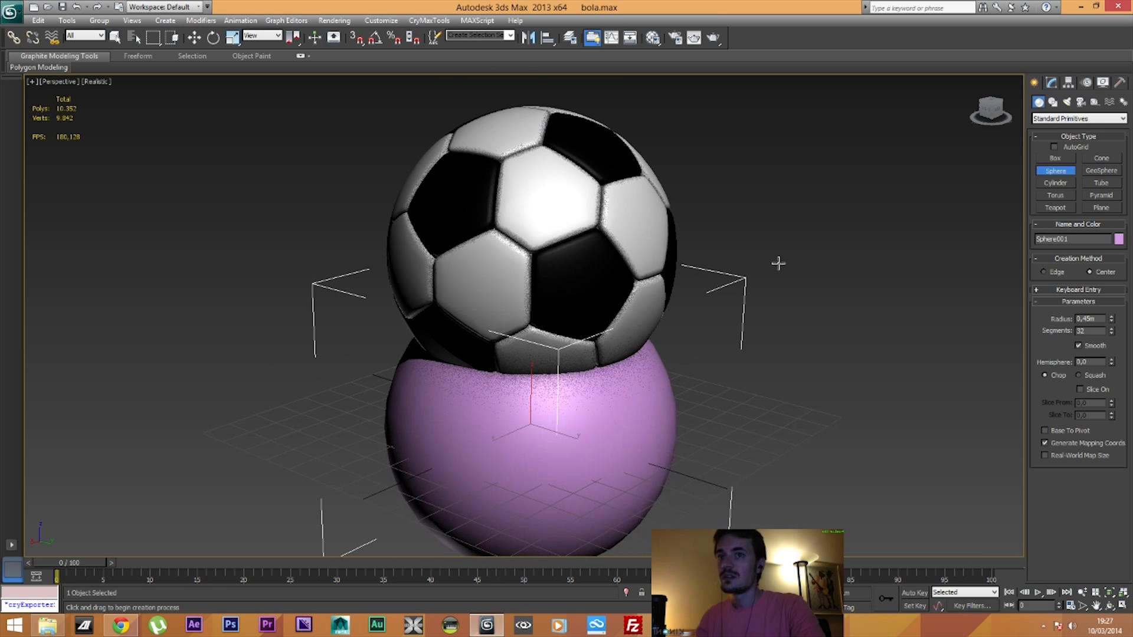
Center the new sphere at the world origin by resetting its absolute X and Y positions to 0
{"action": "right_click", "coordinate": [195, 38]}
{"action": "right_click", "coordinate": [553, 289]}
{"action": "right_click", "coordinate": [553, 301]}
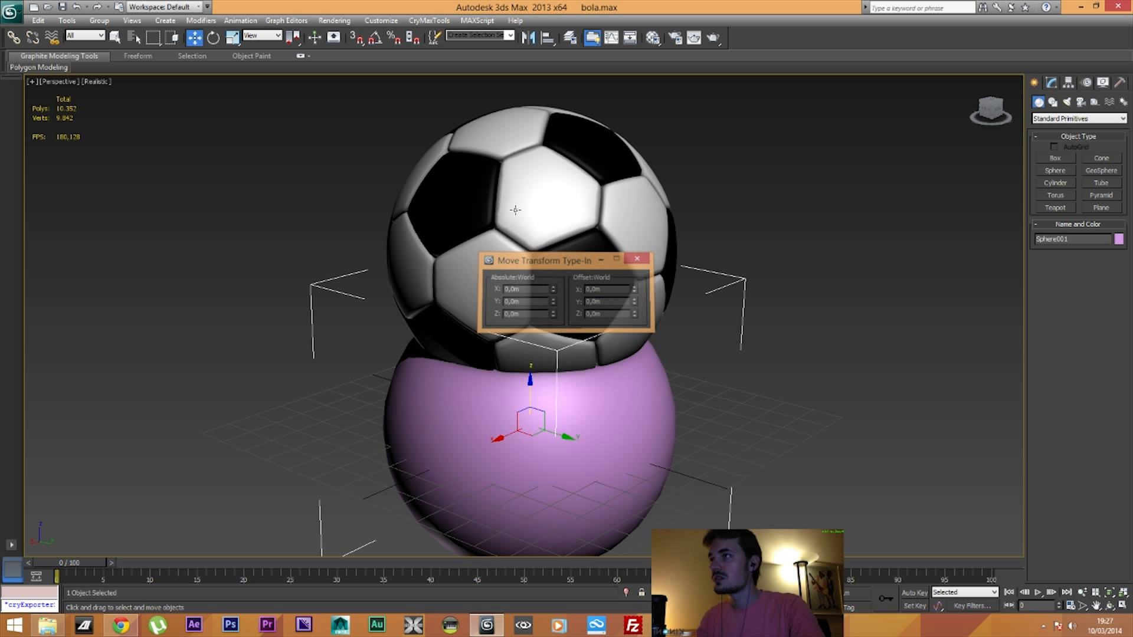
{"action": "left_click", "coordinate": [639, 258]}
Move the soccer ball model to the world origin by resetting its absolute Z position to 0
{"action": "left_click", "coordinate": [407, 148]}
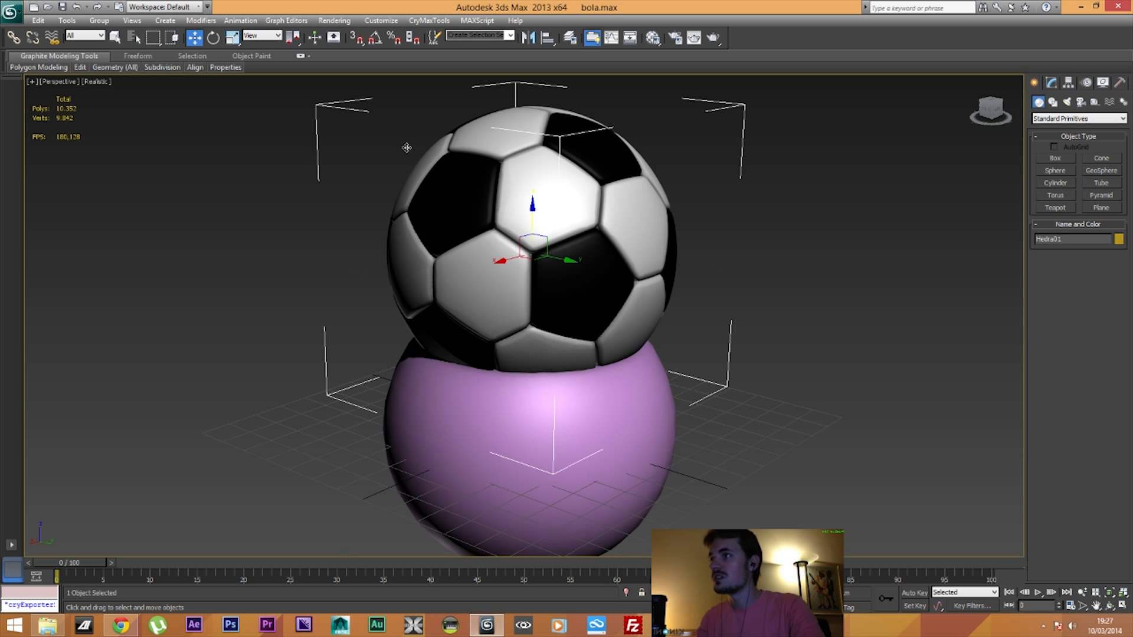
{"action": "right_click", "coordinate": [195, 37]}
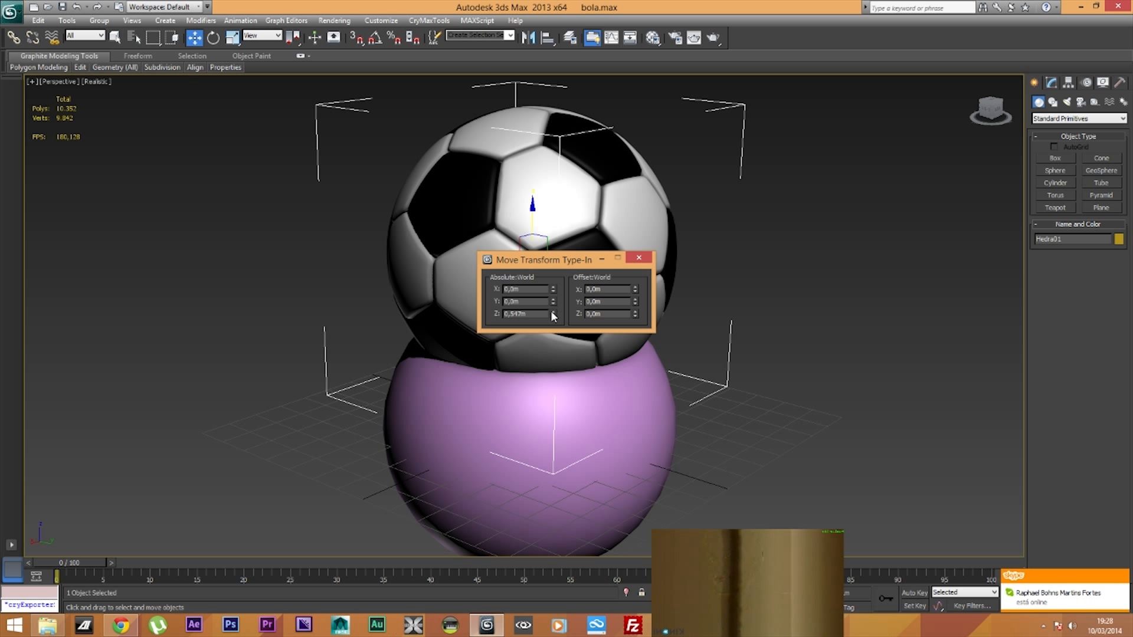
{"action": "right_click", "coordinate": [553, 313]}
{"action": "left_click", "coordinate": [639, 260]}
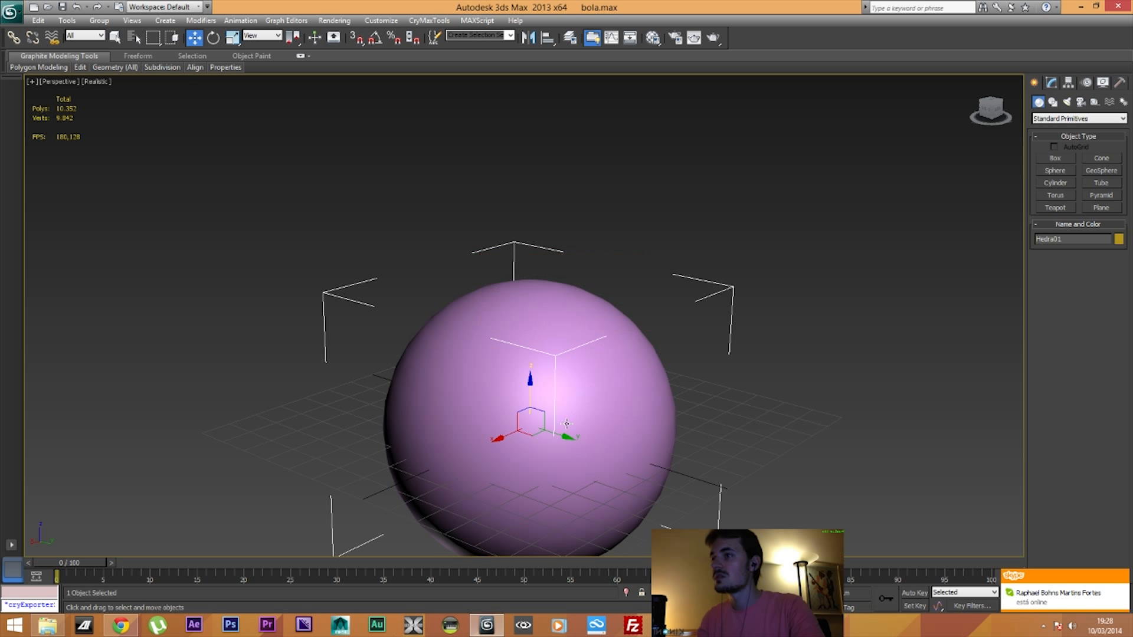
Reduce the sphere's radius to 0.423 m so it sits just beneath the soccer ball's panels
{"action": "left_click", "coordinate": [406, 384]}
{"action": "left_click", "coordinate": [1052, 83]}
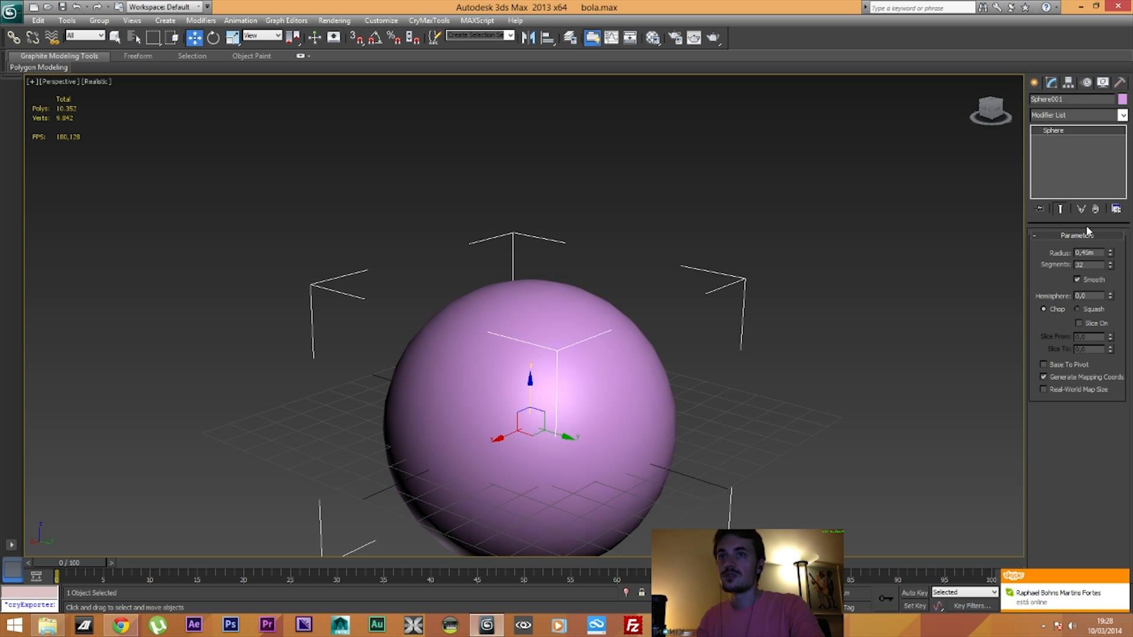
{"action": "left_click_drag", "start_coordinate": [1112, 255], "coordinate": [1101, 258]}
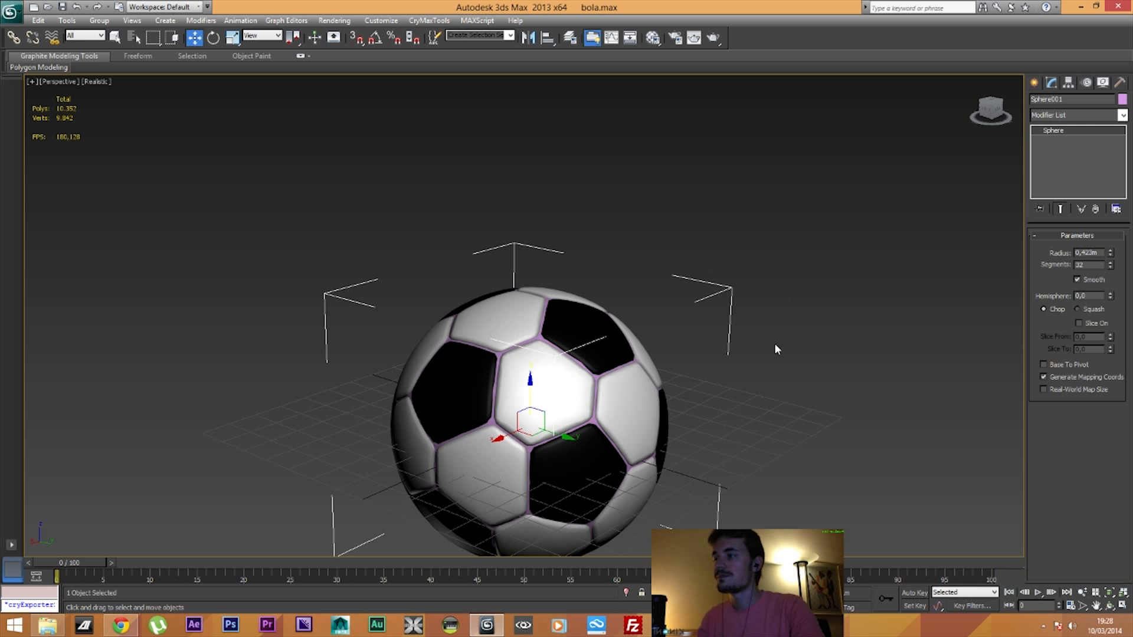
{"action": "middle_click_drag", "start_coordinate": [811, 309], "coordinate": [759, 246]}
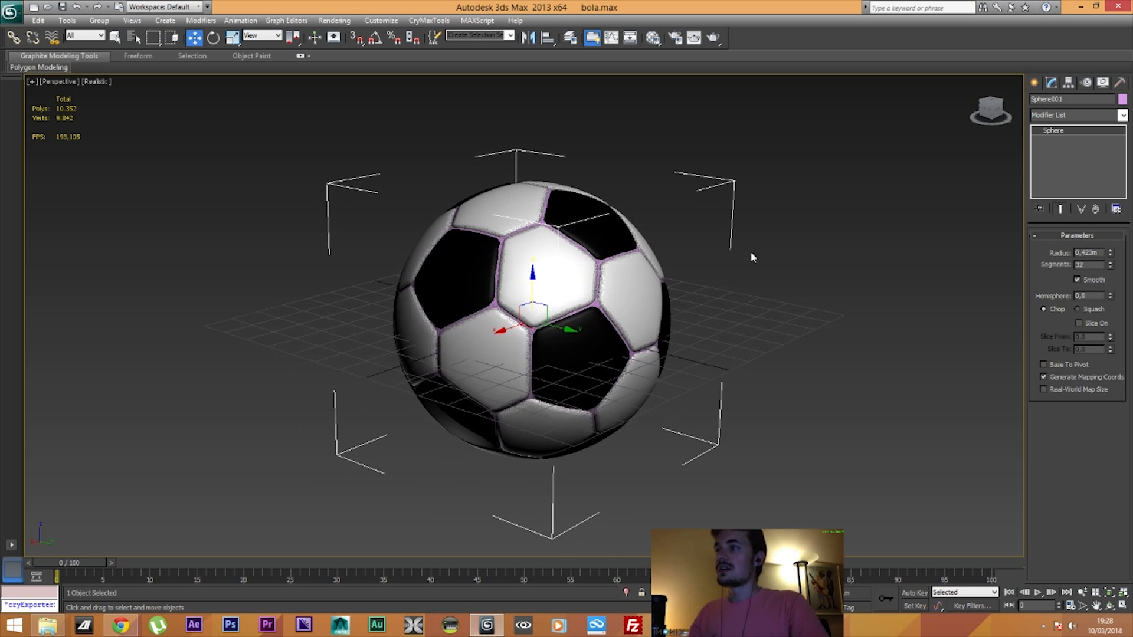
{"action": "middle_click_drag", "start_coordinate": [734, 293], "coordinate": [736, 278]}
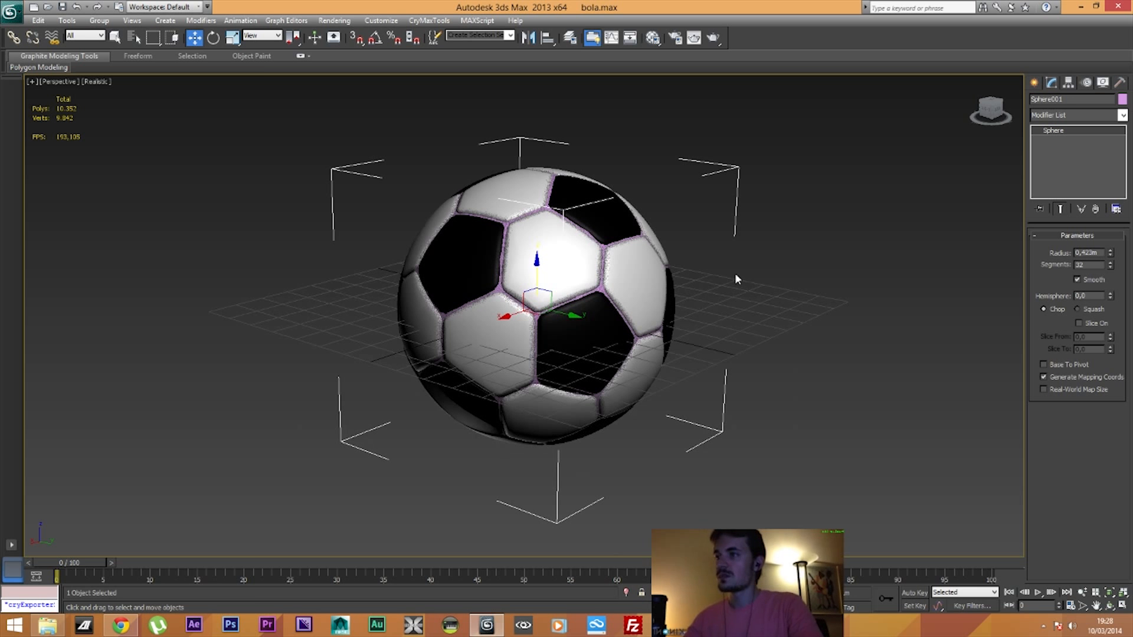
Review the ball's black and white materials and reset the soccer_ball material in the third slot to the Standard type
{"action": "key", "text": "m"}
{"action": "left_click", "coordinate": [72, 116]}
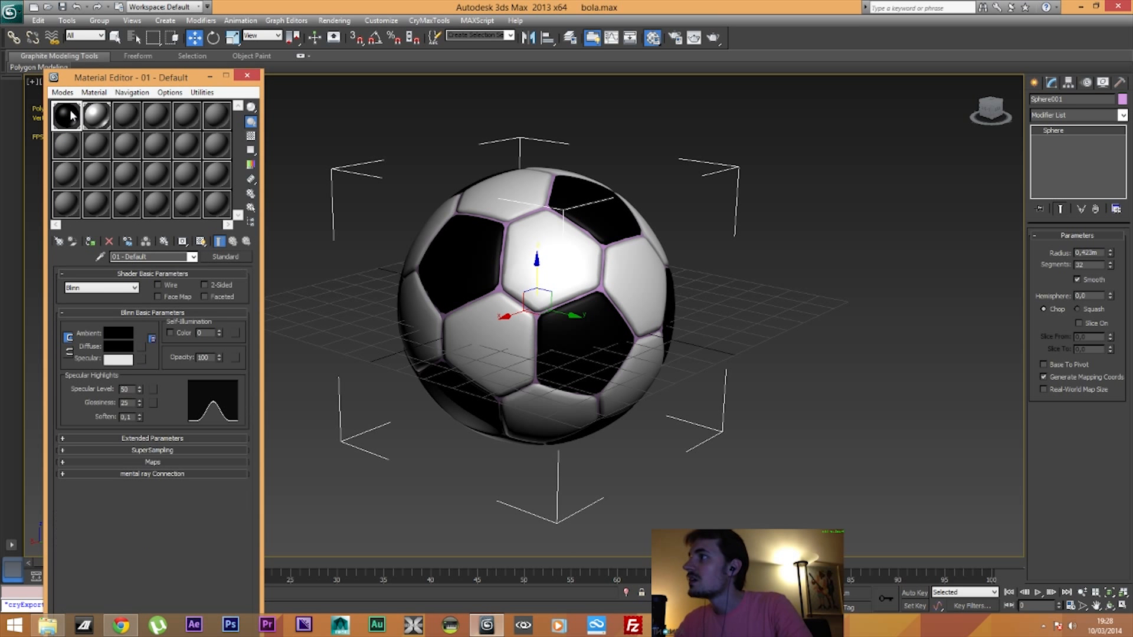
{"action": "left_click", "coordinate": [99, 120]}
{"action": "scroll", "coordinate": [550, 306], "scroll_direction": "up", "scroll_amount": 3}
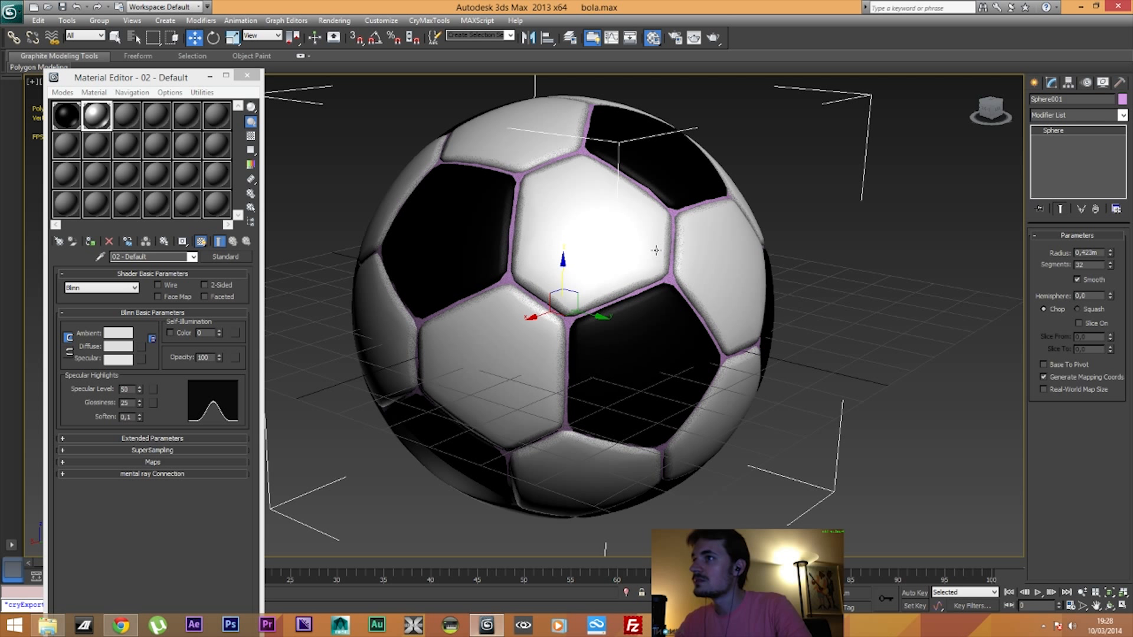
{"action": "left_click", "coordinate": [134, 124]}
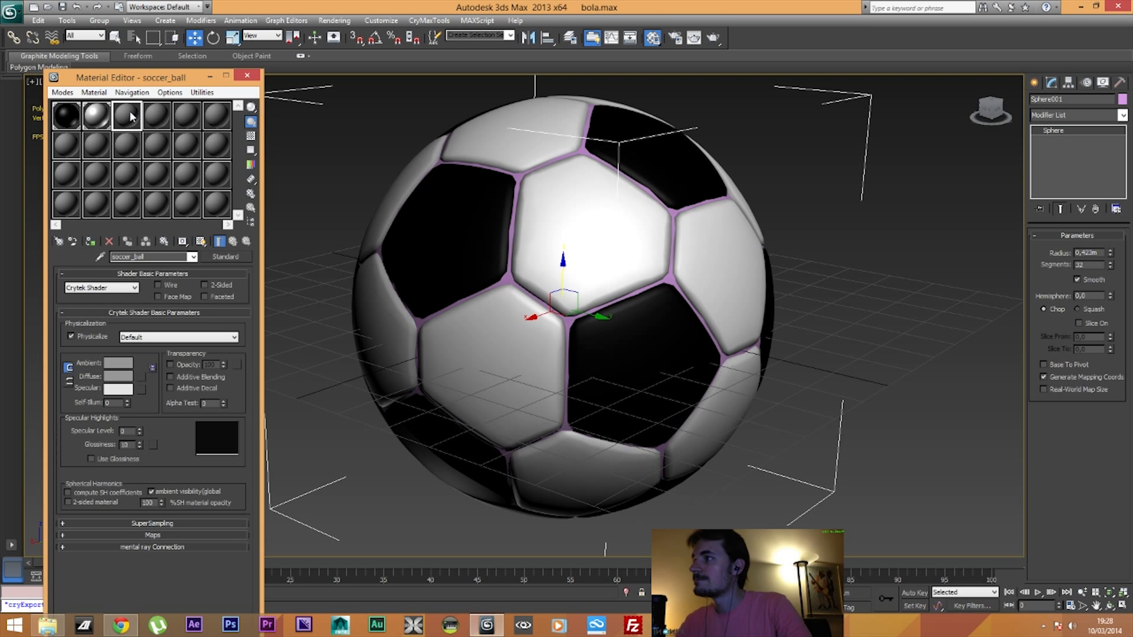
{"action": "left_click", "coordinate": [226, 257]}
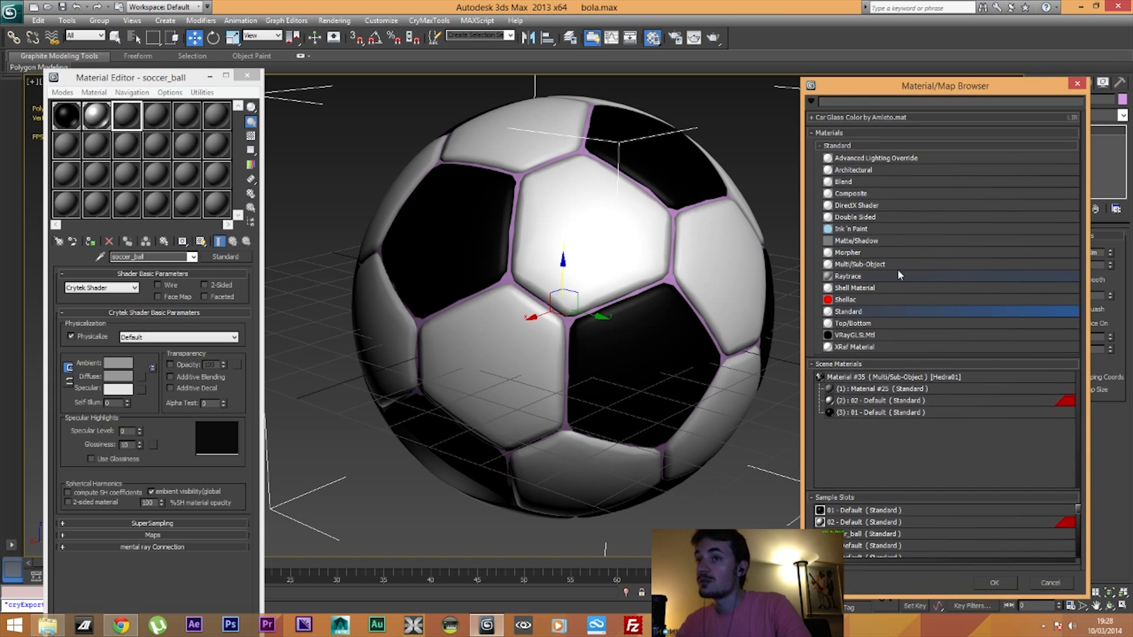
{"action": "double_click", "coordinate": [848, 311]}
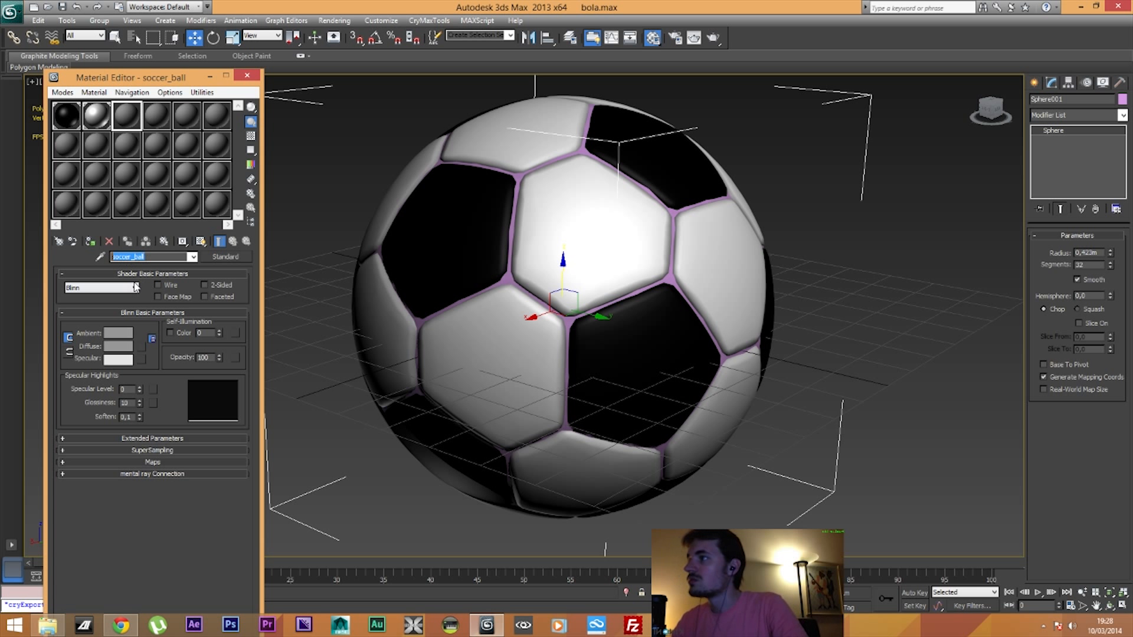
Rename the sphere object as soccer_ball
{"action": "left_click", "coordinate": [521, 176]}
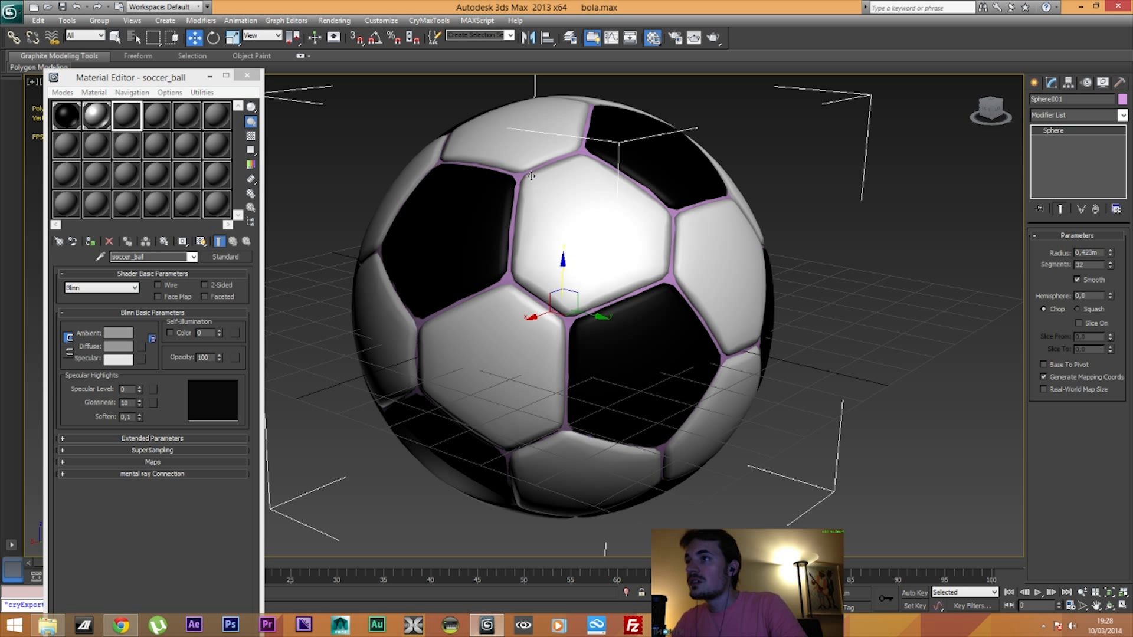
{"action": "left_click", "coordinate": [1048, 99]}
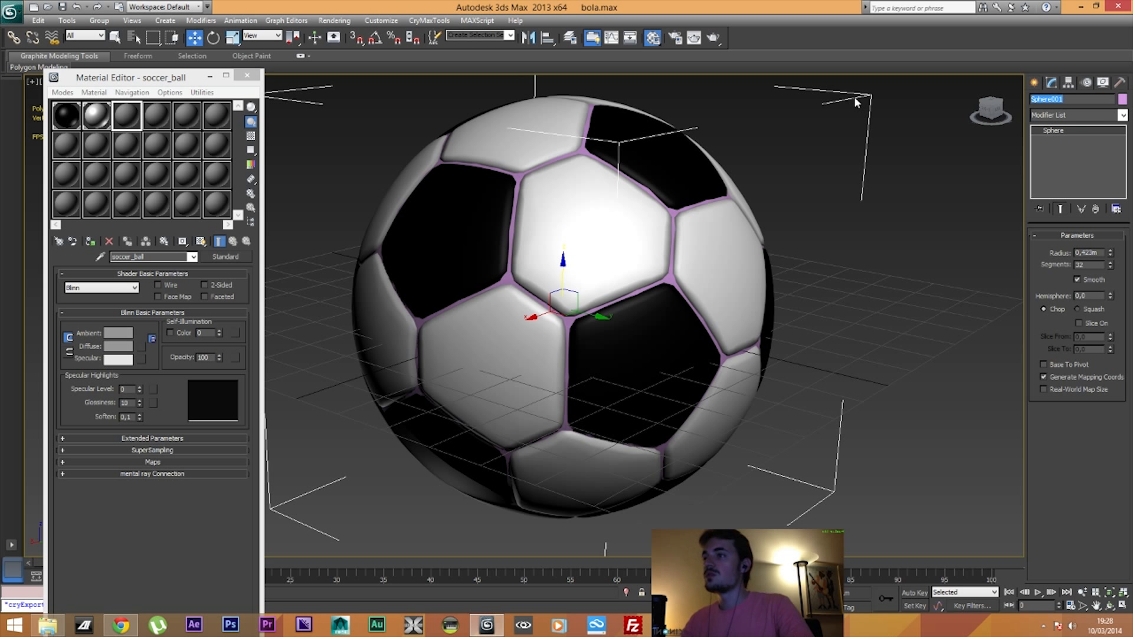
{"action": "type", "text": "sc"}
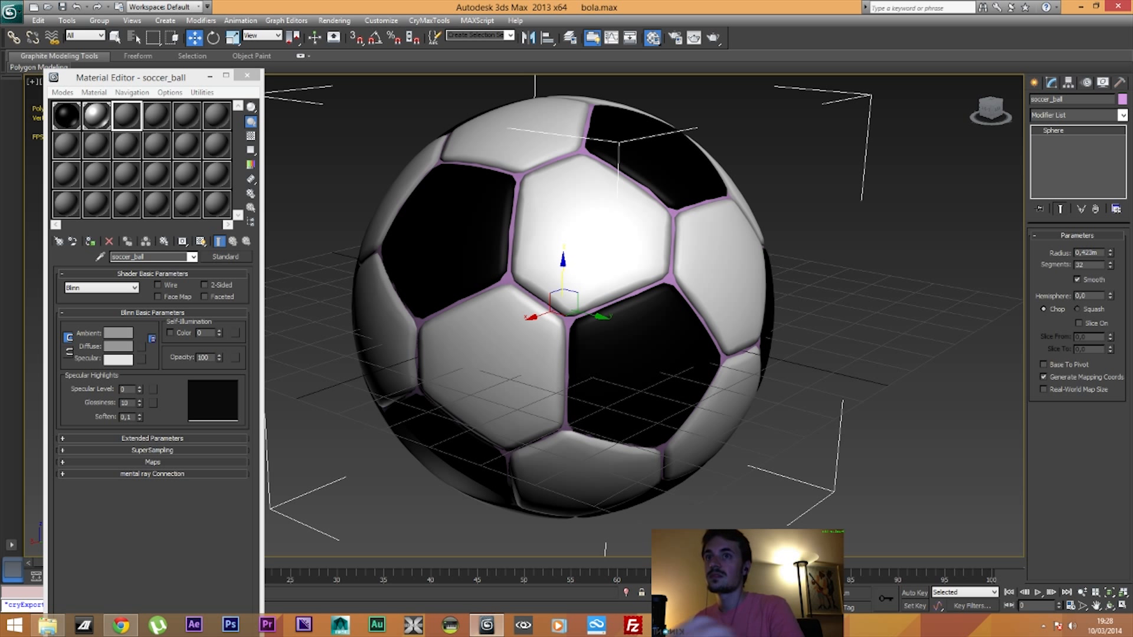
Set the soccer_ball material to Crytek Shader with Physicalize enabled as Default, and assign it to the sphere
{"action": "left_click", "coordinate": [124, 289]}
{"action": "left_click", "coordinate": [120, 314]}
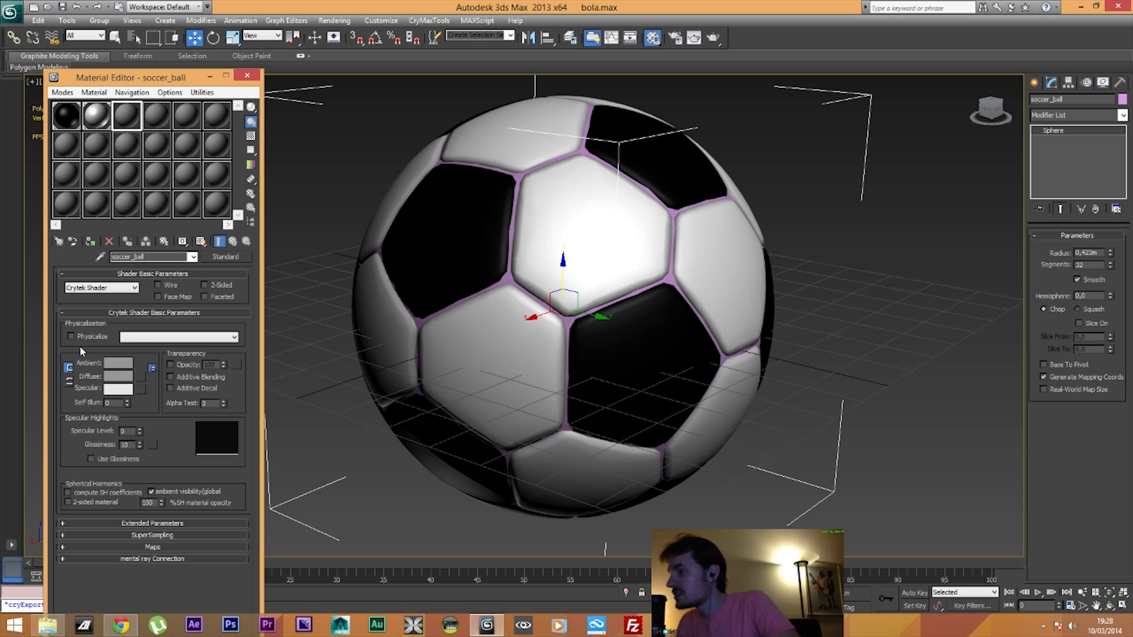
{"action": "left_click", "coordinate": [83, 337]}
{"action": "left_click", "coordinate": [145, 337]}
{"action": "left_click", "coordinate": [144, 354]}
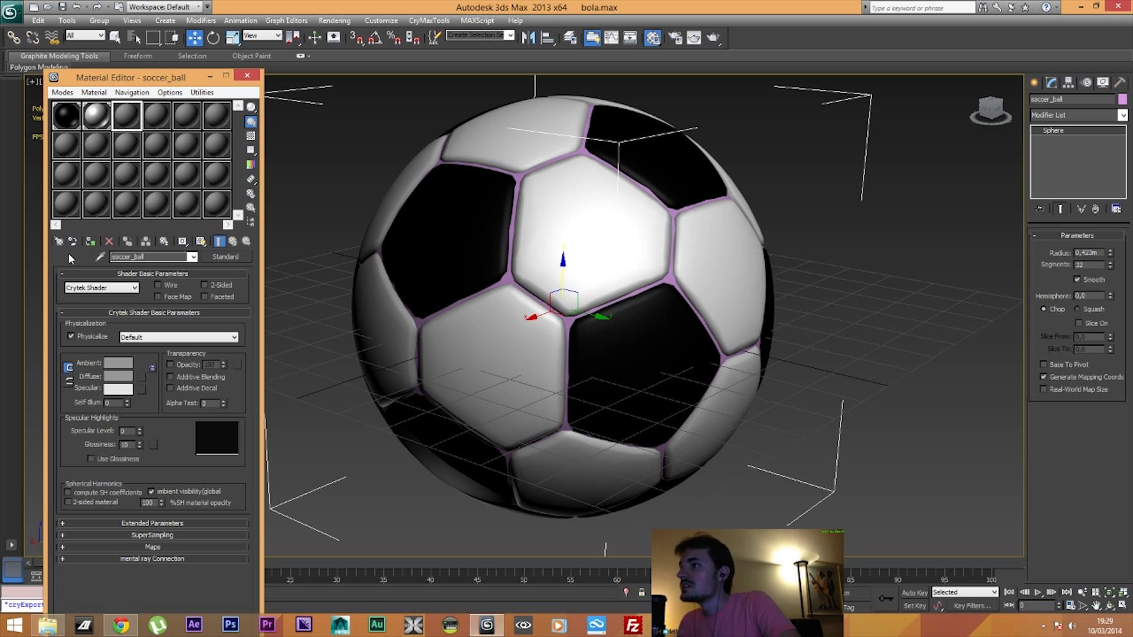
{"action": "left_click", "coordinate": [98, 242]}
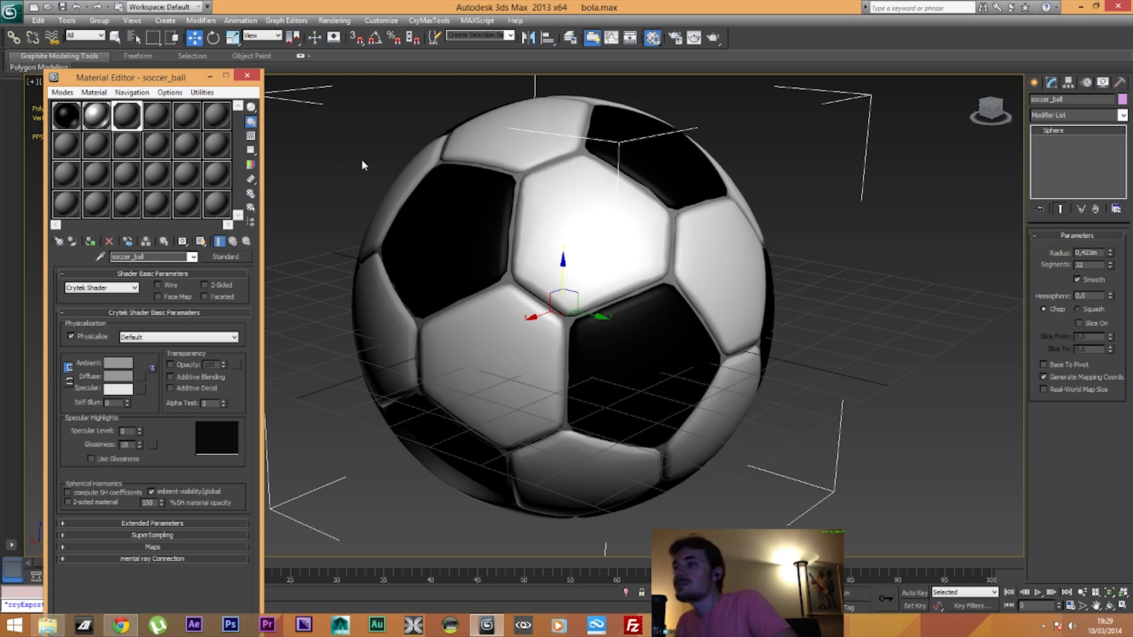
Close the material editor and add an Unwrap UVW modifier to the sphere
{"action": "key", "text": "m"}
{"action": "left_click", "coordinate": [1078, 115]}
{"action": "scroll", "coordinate": [1128, 279], "scroll_direction": "down", "scroll_amount": 5}
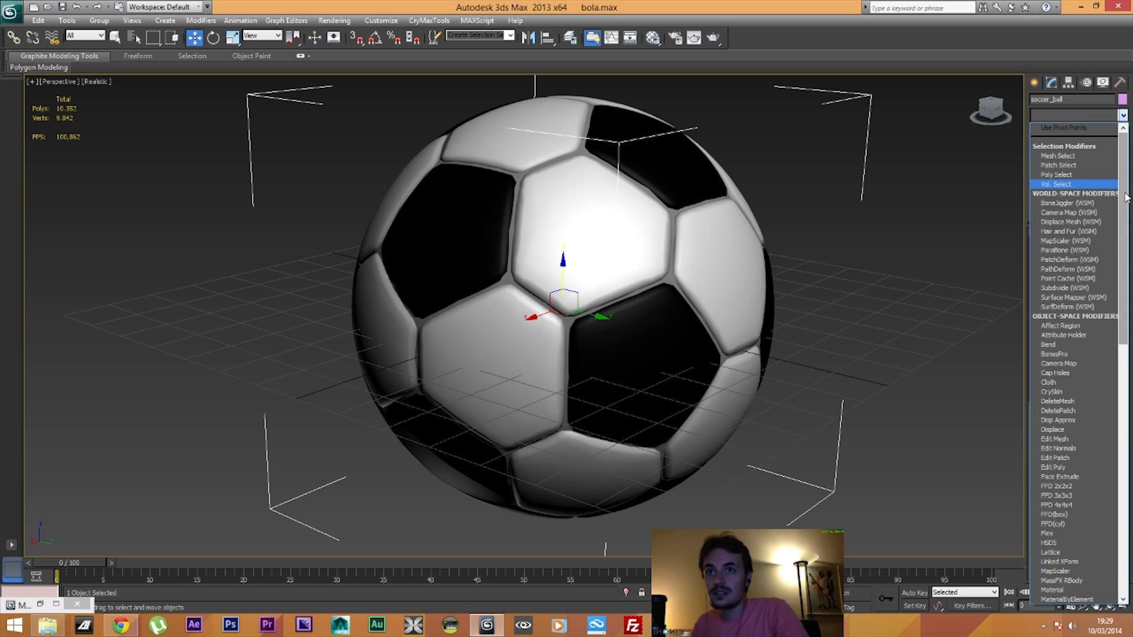
{"action": "scroll", "coordinate": [1128, 280], "scroll_direction": "down", "scroll_amount": 10}
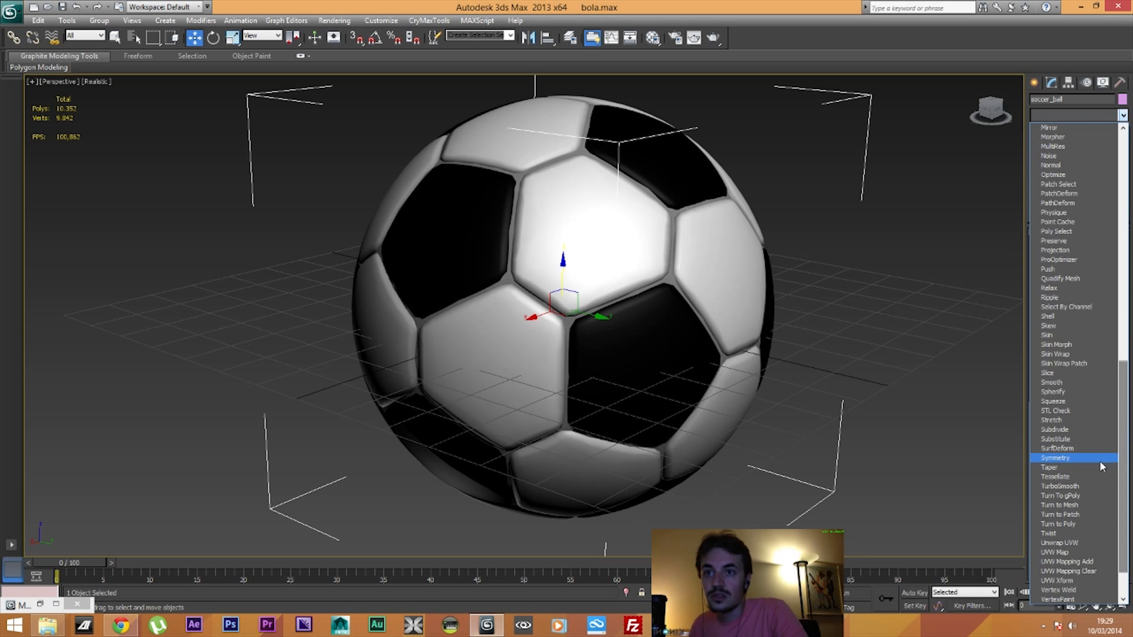
{"action": "scroll", "coordinate": [1095, 490], "scroll_direction": "down", "scroll_amount": 3}
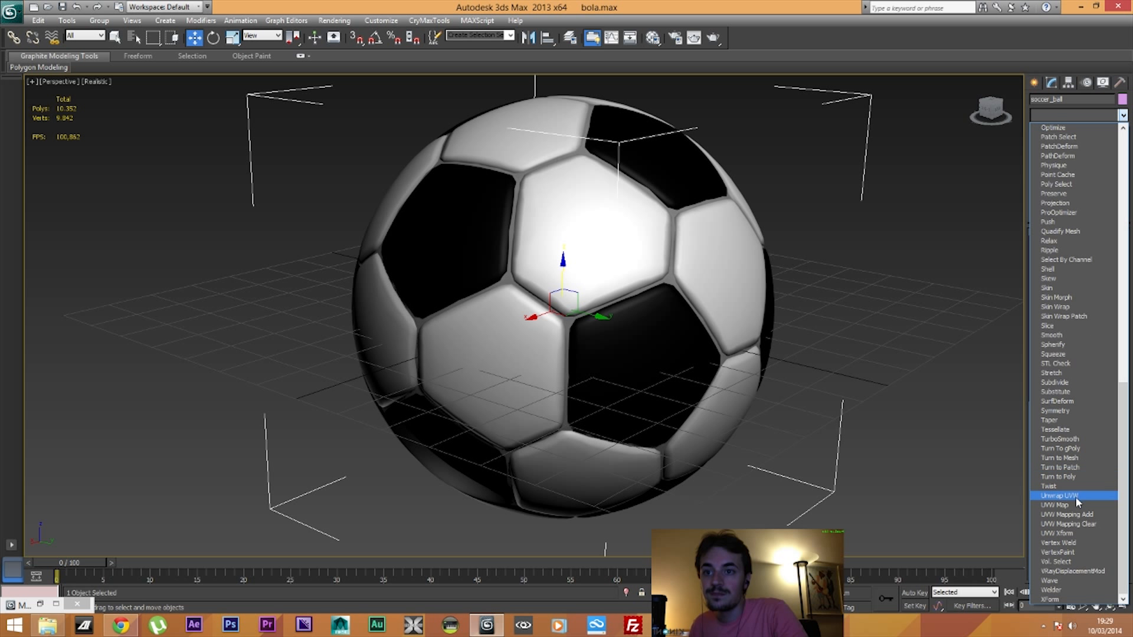
{"action": "left_click", "coordinate": [1071, 497]}
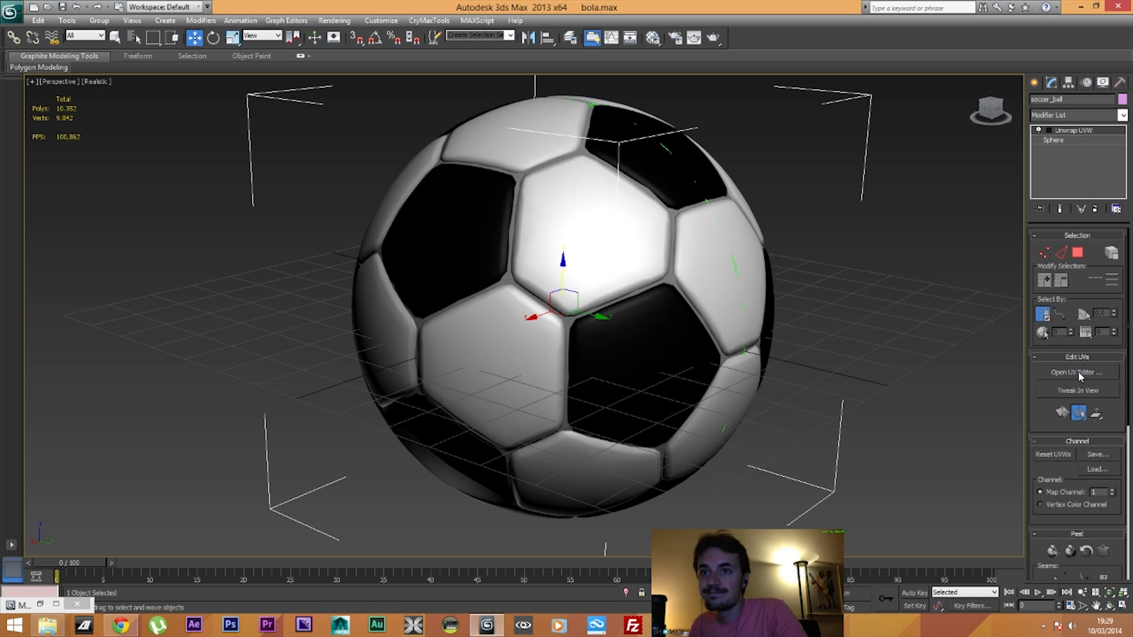
Flatten-map all the sphere's UV faces with a 45 face angle threshold and 0.02 spacing, and close the UV editor
{"action": "left_click", "coordinate": [1066, 373]}
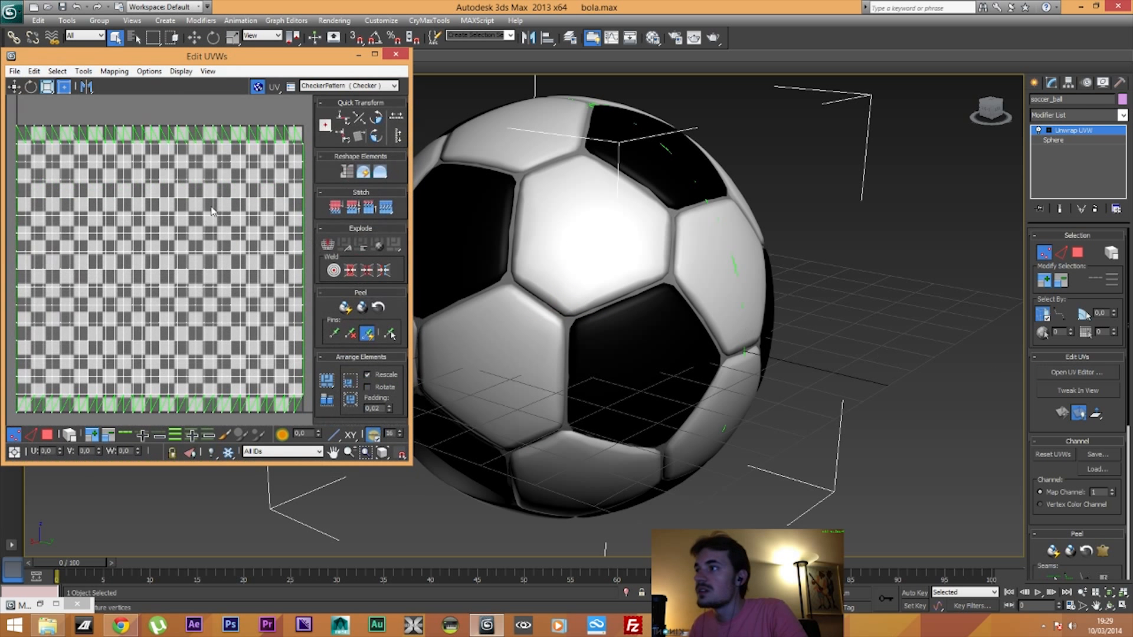
{"action": "left_click", "coordinate": [47, 435]}
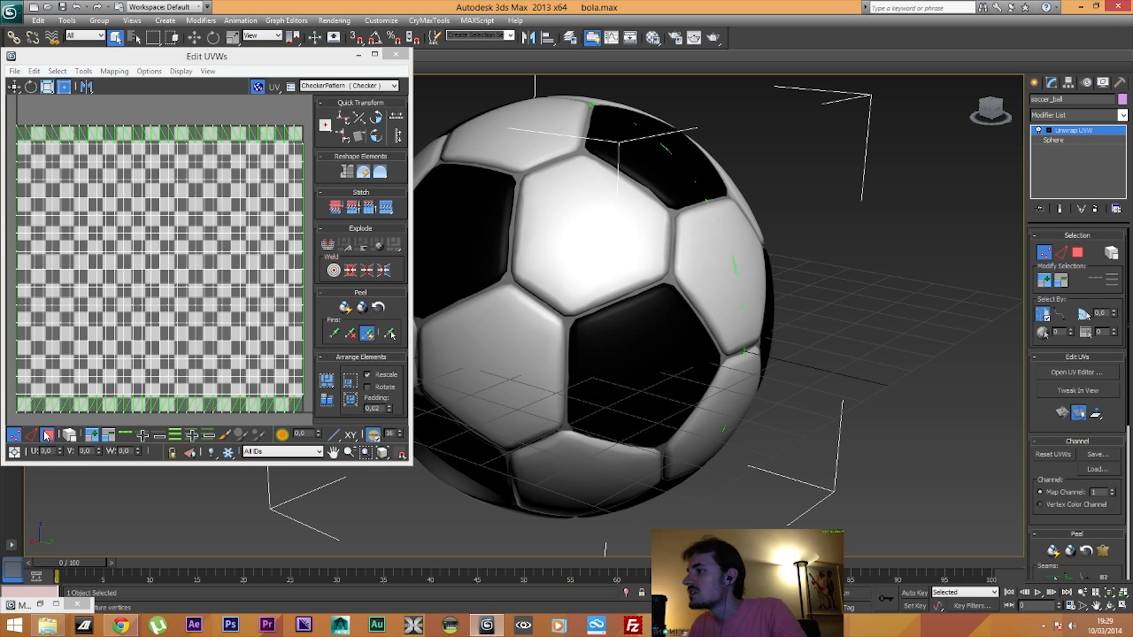
{"action": "key", "text": "ctrl+a"}
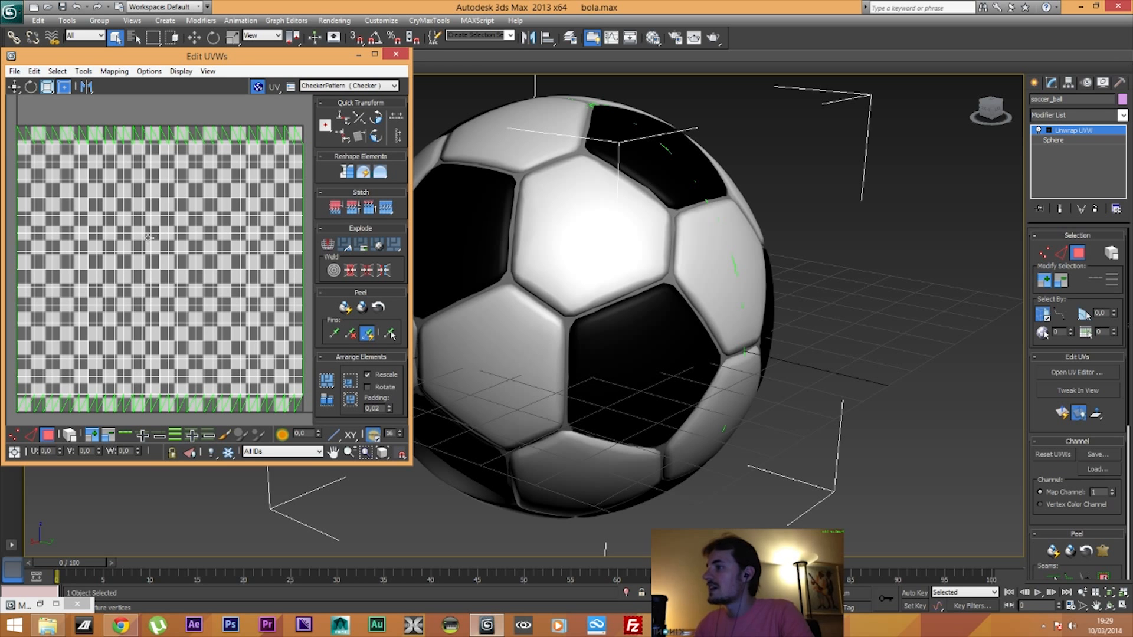
{"action": "left_click", "coordinate": [114, 71]}
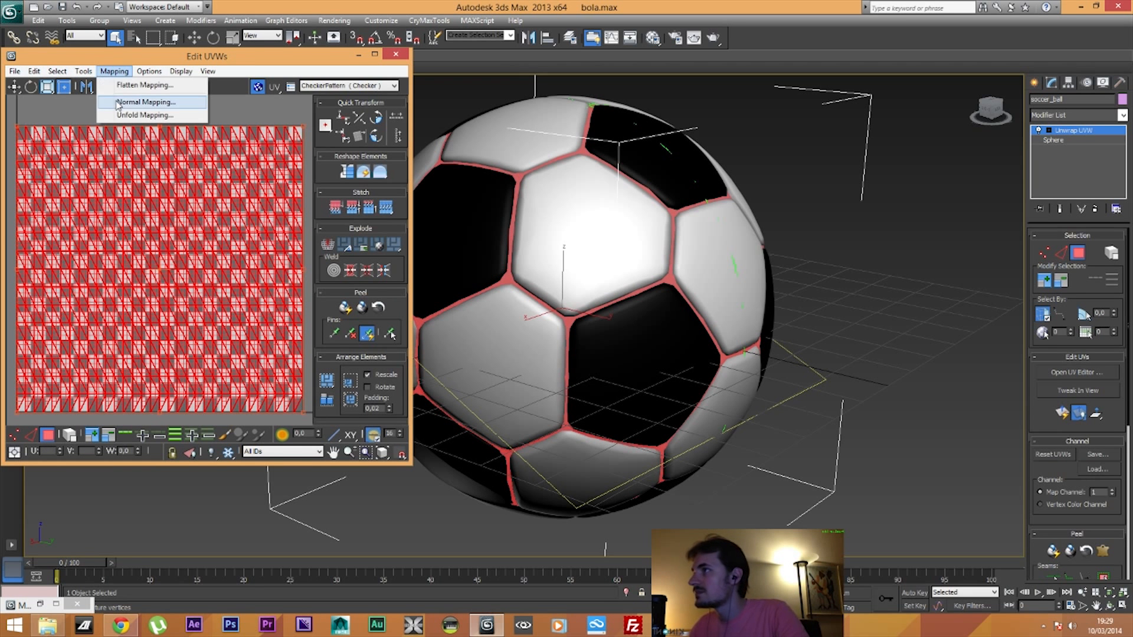
{"action": "left_click", "coordinate": [131, 86]}
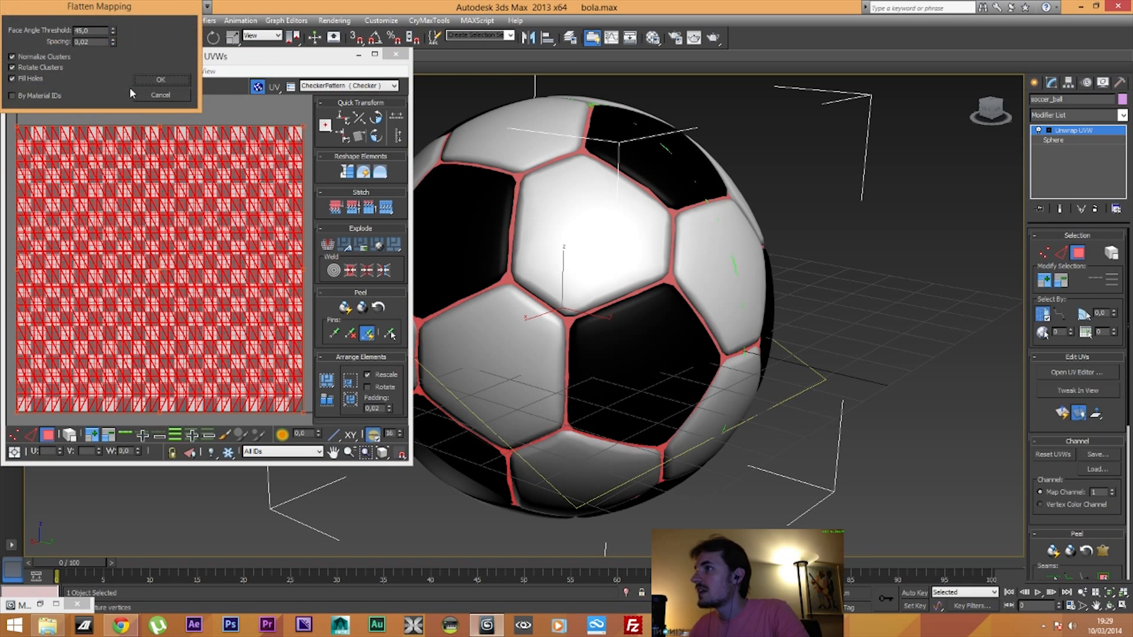
{"action": "left_click", "coordinate": [160, 79]}
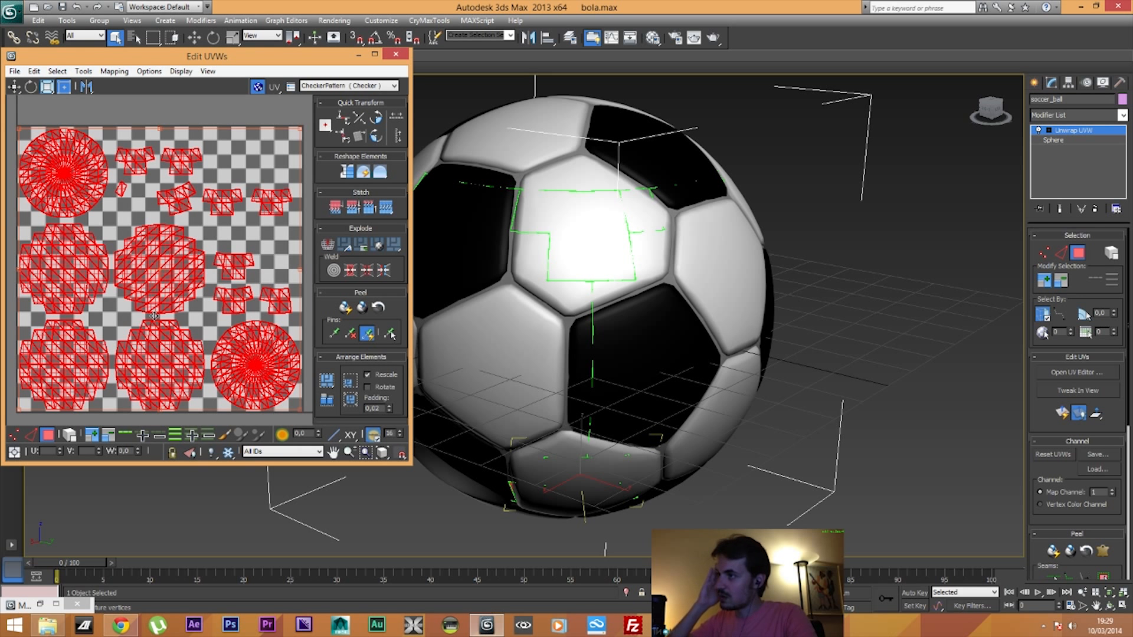
{"action": "left_click", "coordinate": [397, 54]}
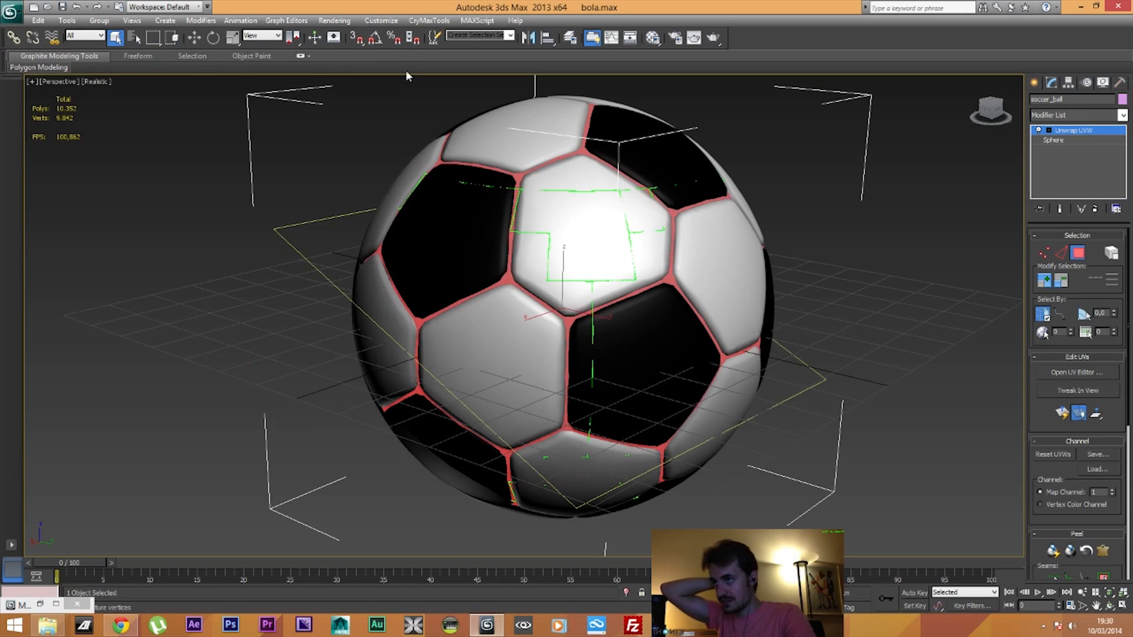
Convert the unwrapped sphere to an Editable Poly
{"action": "right_click", "coordinate": [570, 256]}
{"action": "mouse_move", "coordinate": [644, 369]}
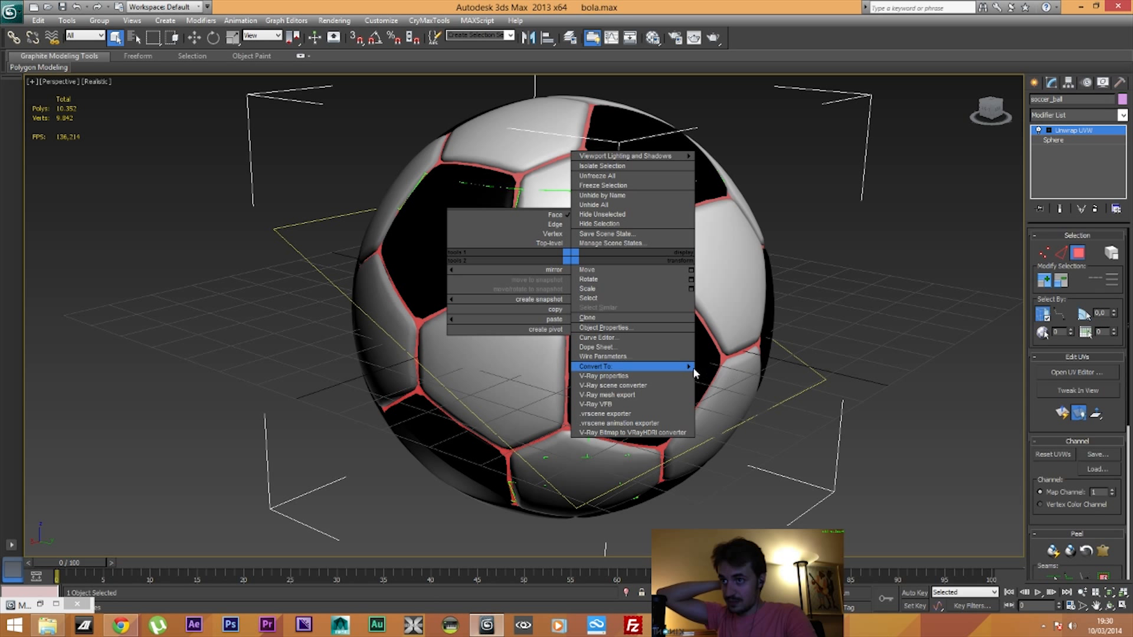
{"action": "left_click", "coordinate": [736, 376]}
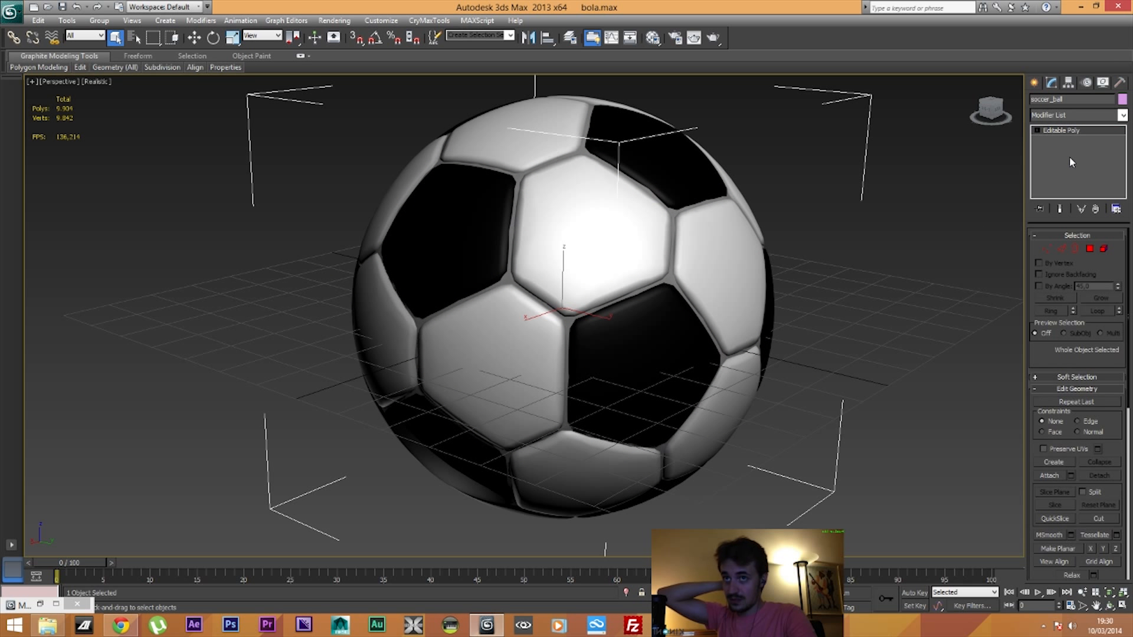
Add a Projection modifier to the soccer_ball sphere and expand its sub-object levels
{"action": "left_click", "coordinate": [1123, 115]}
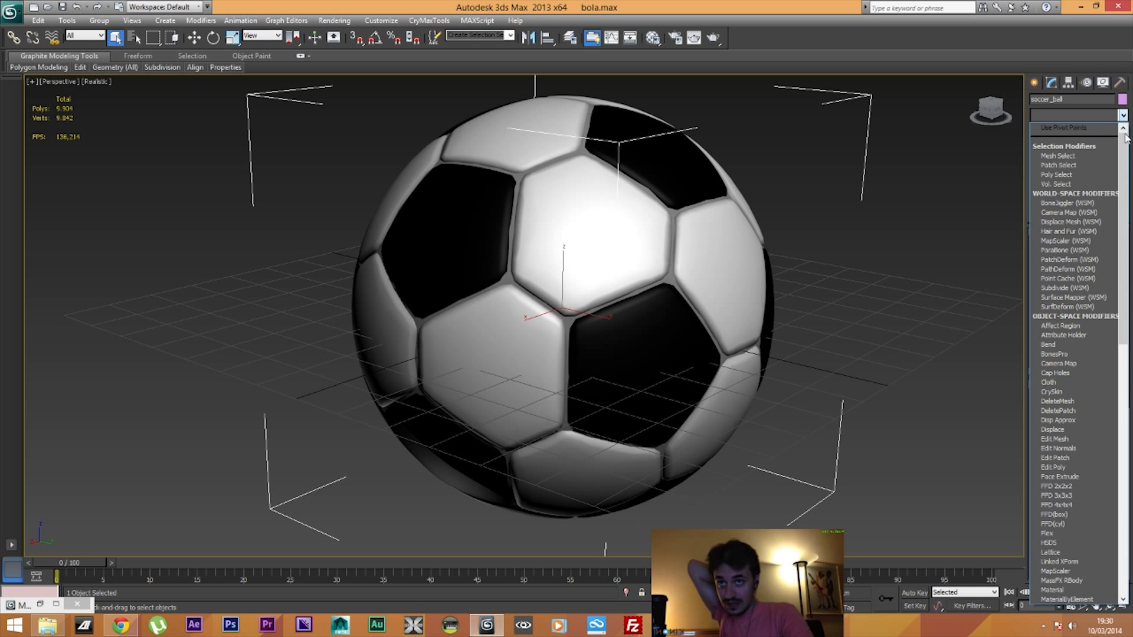
{"action": "scroll", "coordinate": [1118, 263], "scroll_direction": "down", "scroll_amount": 2}
{"action": "scroll", "coordinate": [1118, 263], "scroll_direction": "down", "scroll_amount": 4}
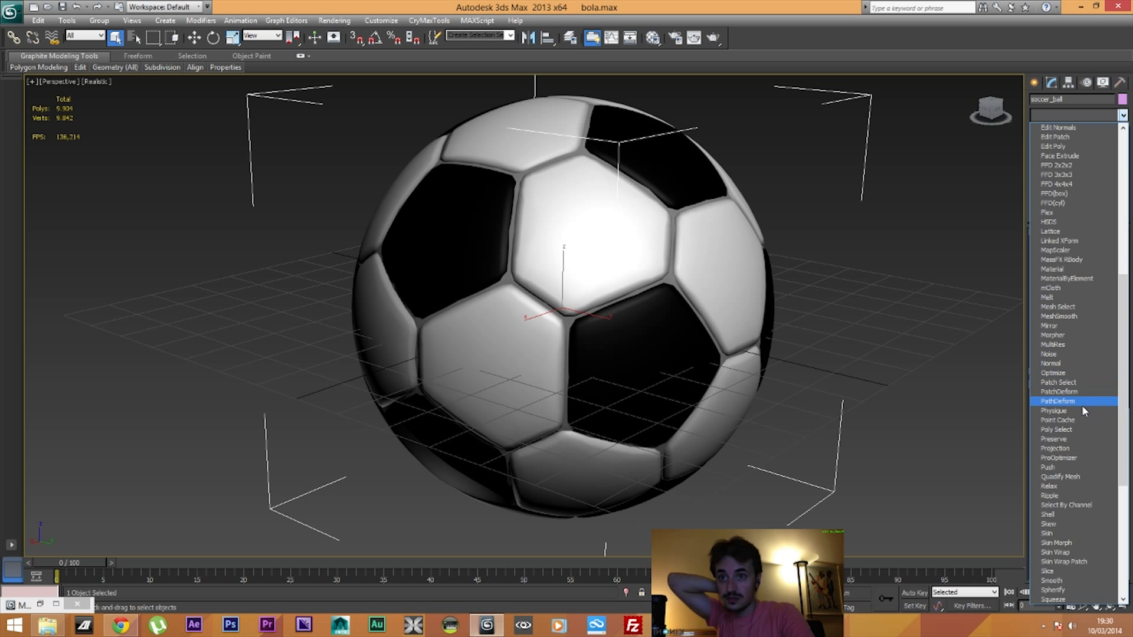
{"action": "left_click", "coordinate": [1084, 448]}
{"action": "left_click", "coordinate": [1084, 449]}
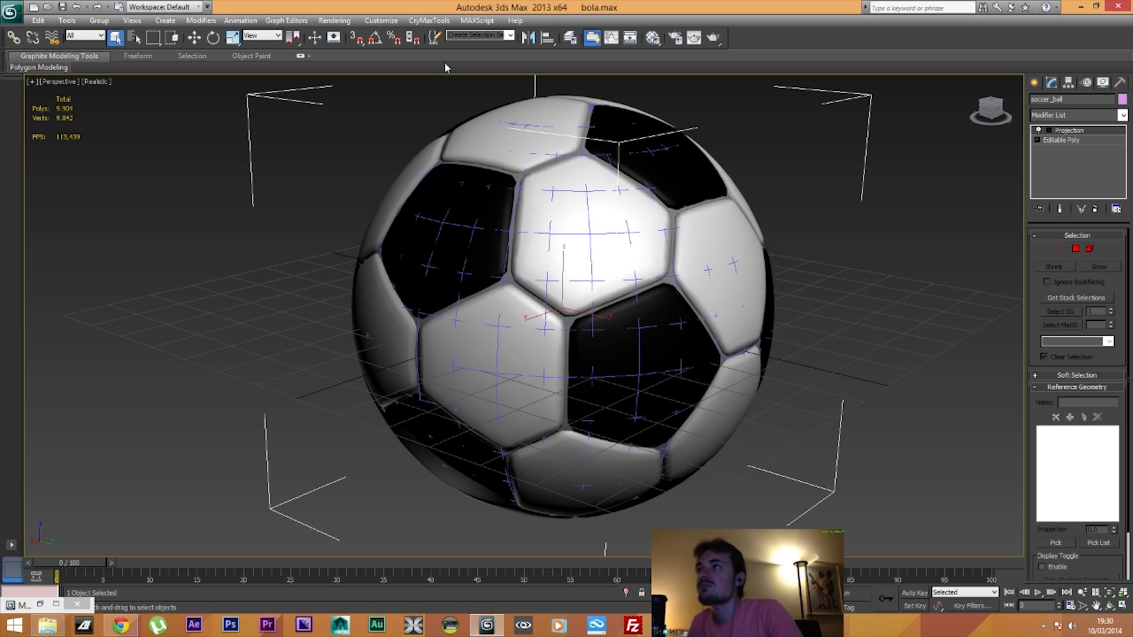
{"action": "scroll", "coordinate": [1049, 268], "scroll_direction": "down", "scroll_amount": 2}
{"action": "left_click", "coordinate": [1049, 131]}
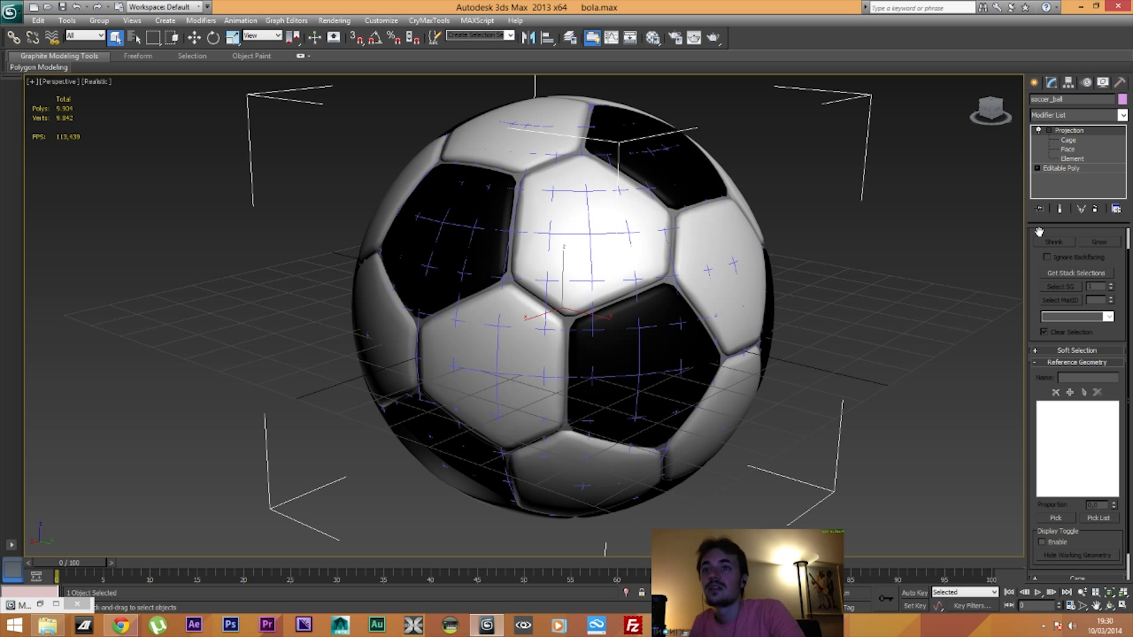
{"action": "scroll", "coordinate": [1037, 266], "scroll_direction": "up", "scroll_amount": 2}
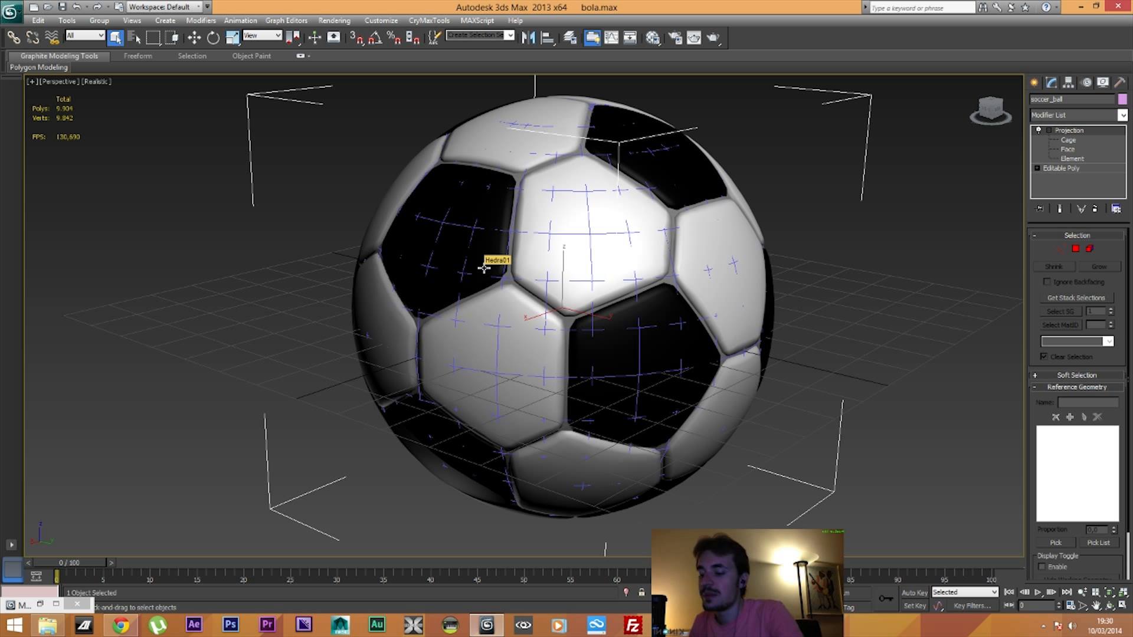
Open Render To Texture for the soccer_ball object and place its window beside the ball
{"action": "key", "text": "0"}
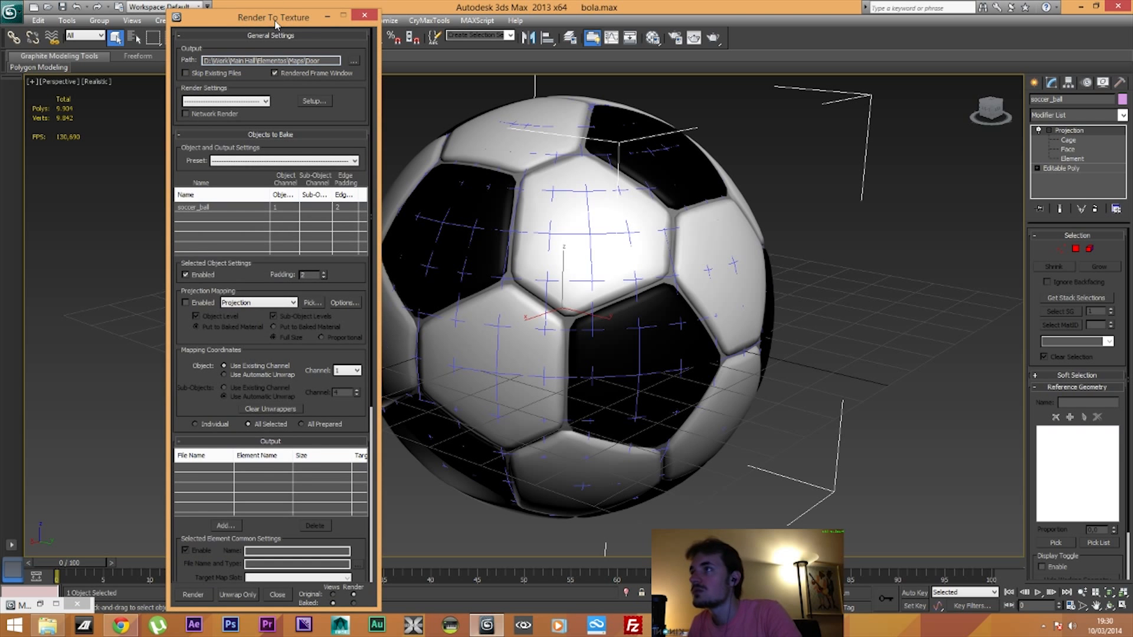
{"action": "left_click_drag", "start_coordinate": [276, 24], "coordinate": [167, 43]}
{"action": "left_click", "coordinate": [334, 20]}
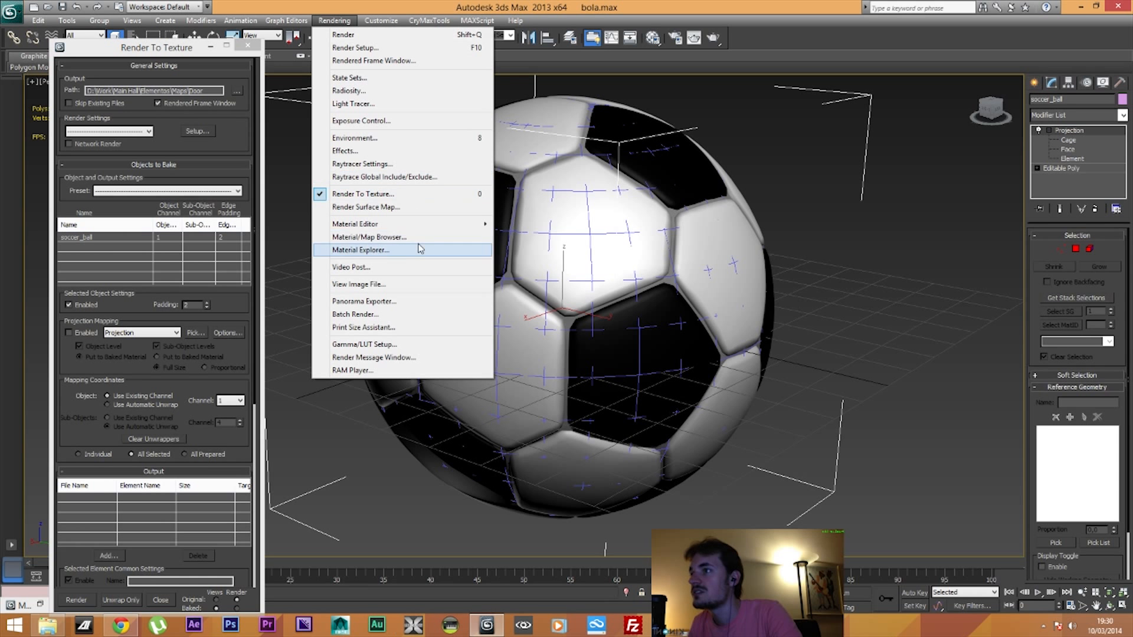
{"action": "left_click", "coordinate": [184, 39]}
{"action": "left_click_drag", "start_coordinate": [185, 39], "coordinate": [185, 21]}
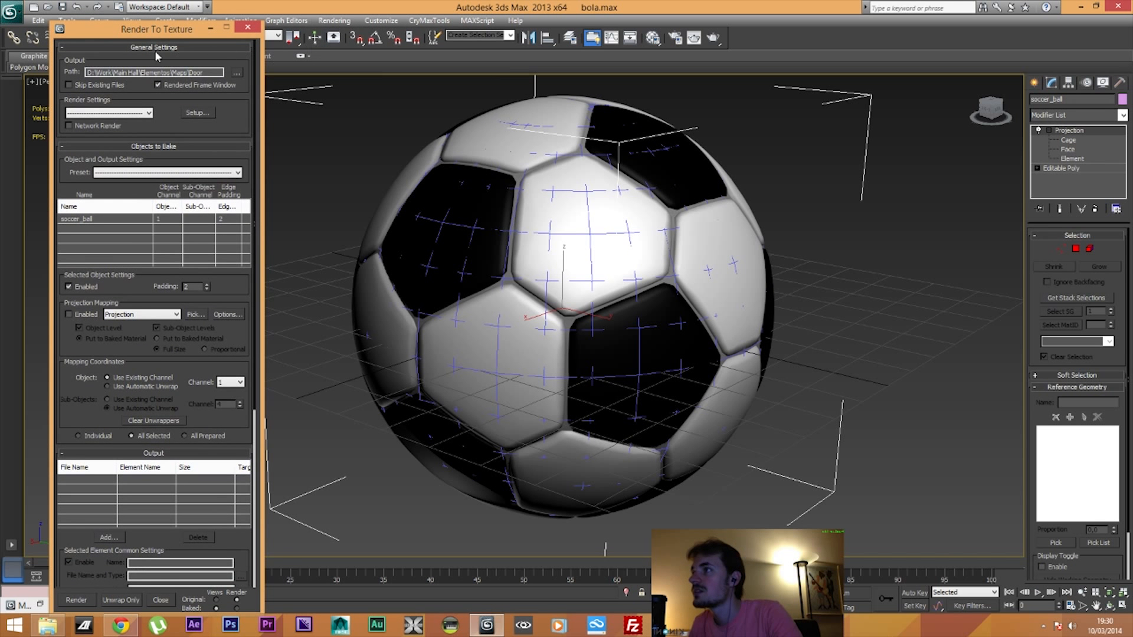
{"action": "left_click_drag", "start_coordinate": [141, 52], "coordinate": [223, 21]}
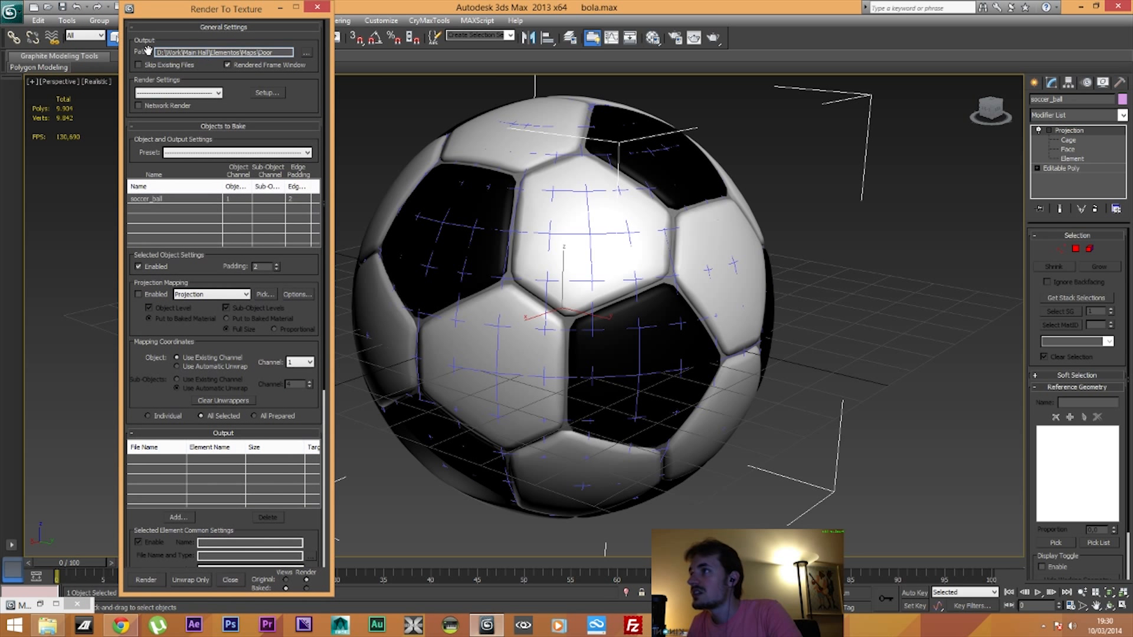
Browse for the texture output path in D:\CryENGINE\GameSDK\Objects and make a new folder there
{"action": "left_click", "coordinate": [307, 55]}
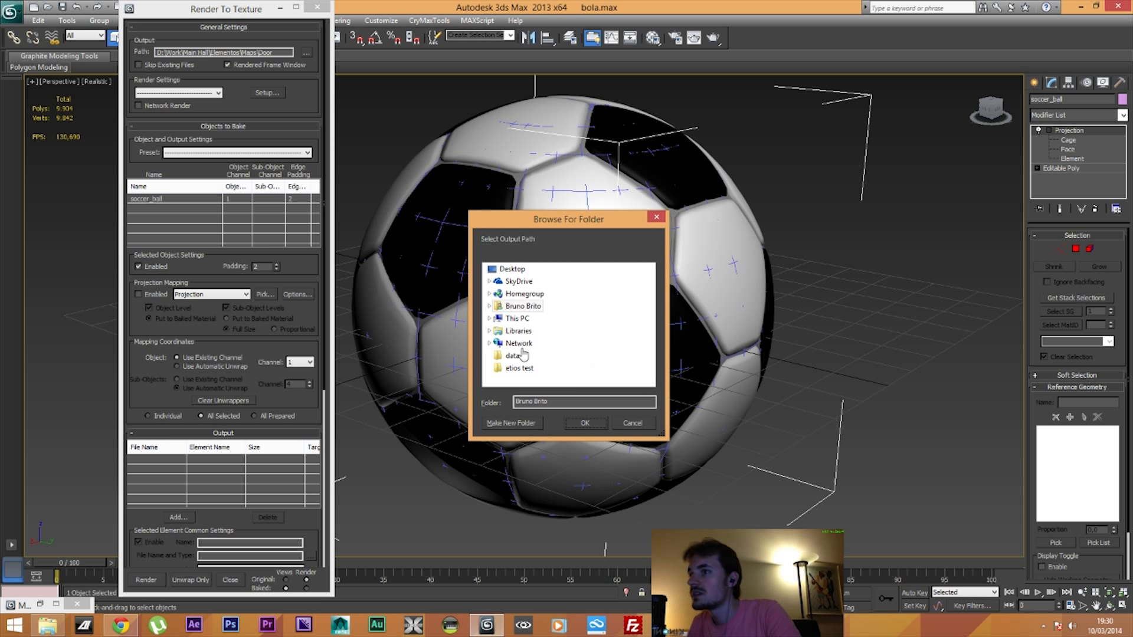
{"action": "left_click", "coordinate": [489, 319]}
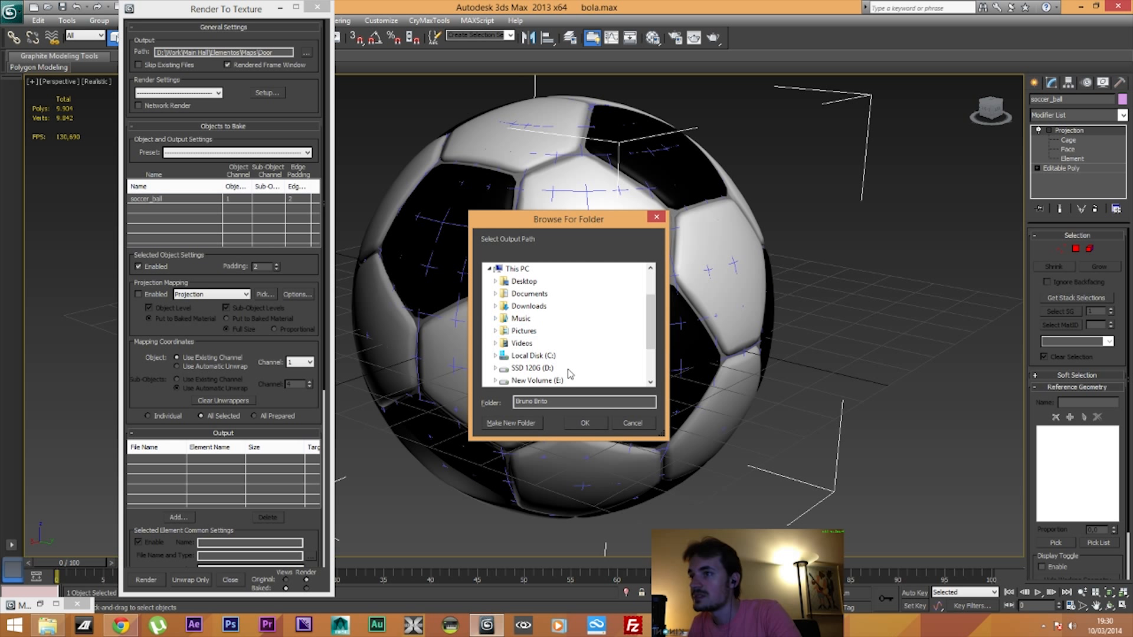
{"action": "scroll", "coordinate": [649, 324], "scroll_direction": "down", "scroll_amount": 1}
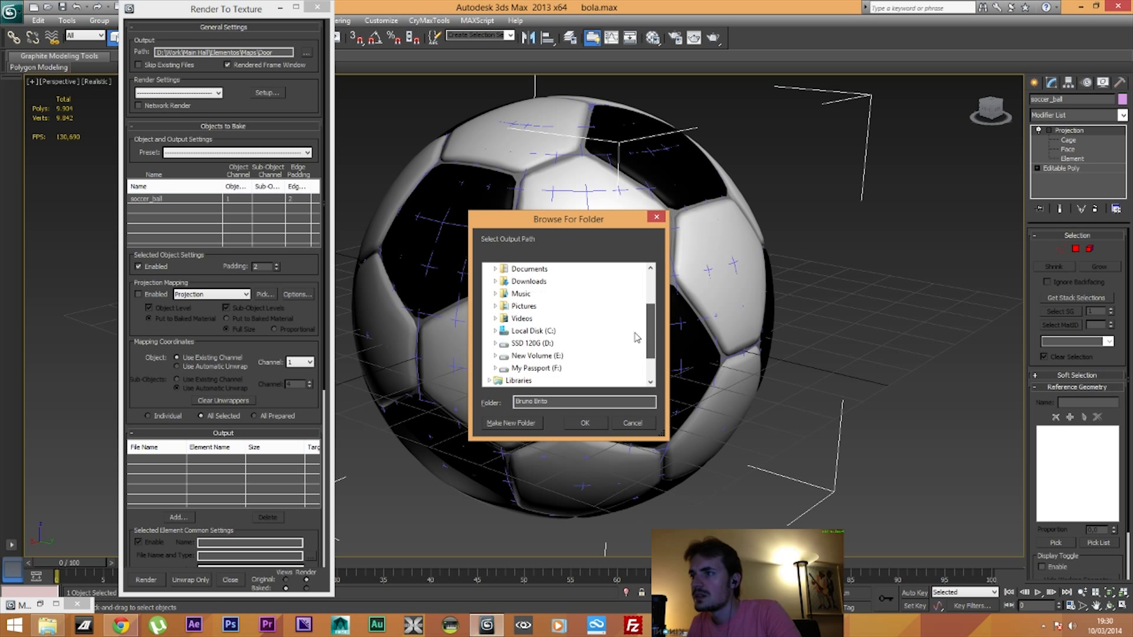
{"action": "left_click", "coordinate": [497, 343]}
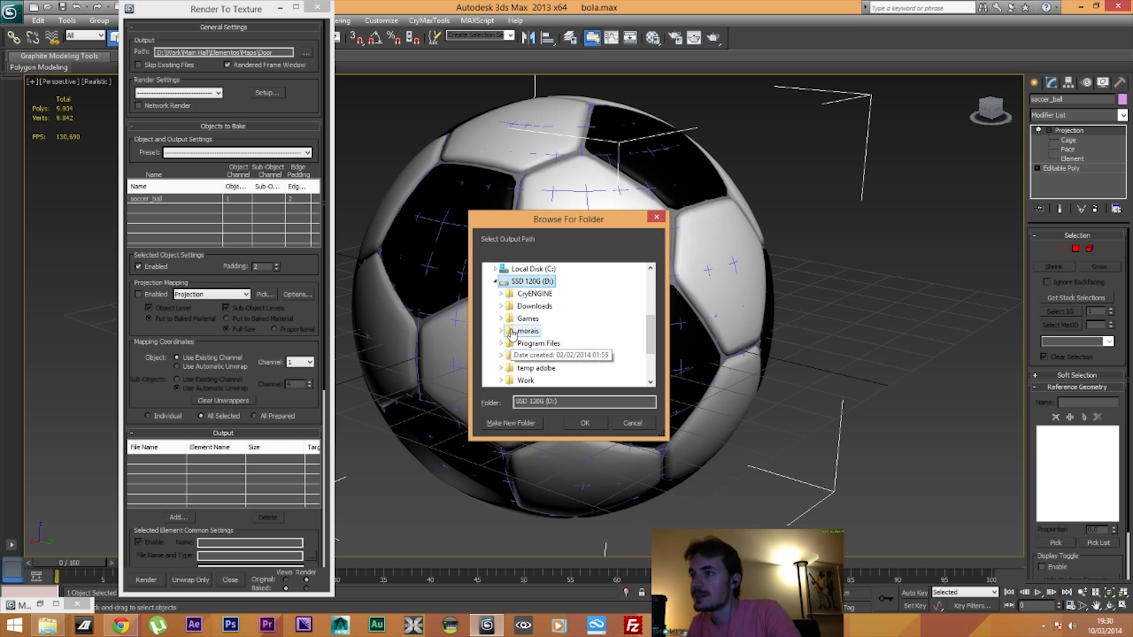
{"action": "double_click", "coordinate": [531, 293]}
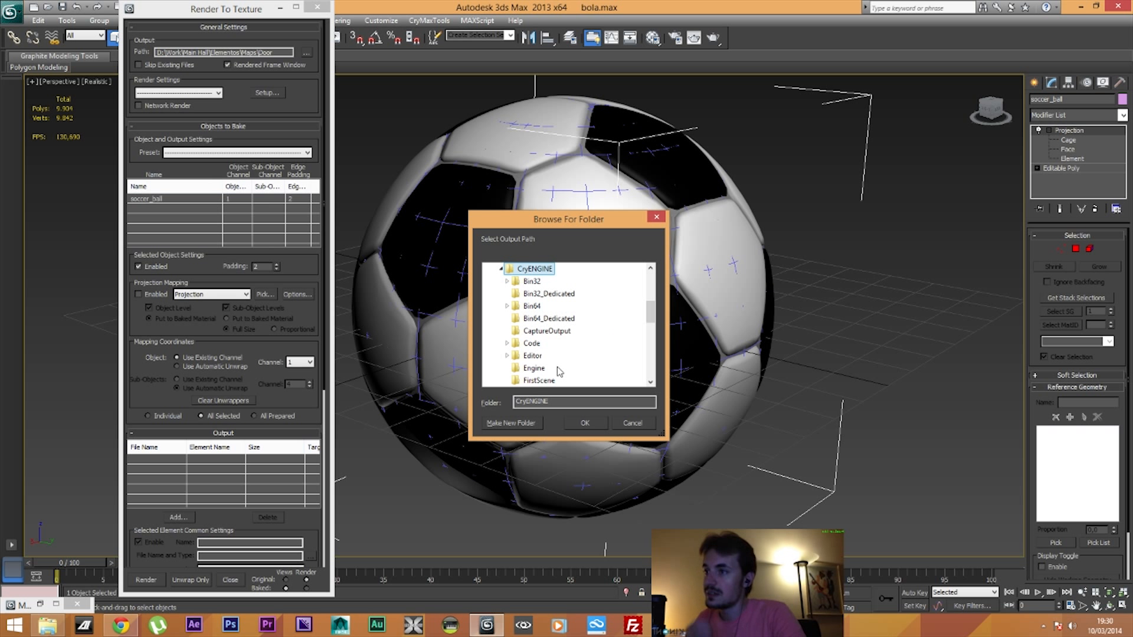
{"action": "left_click_drag", "start_coordinate": [651, 315], "coordinate": [651, 317]}
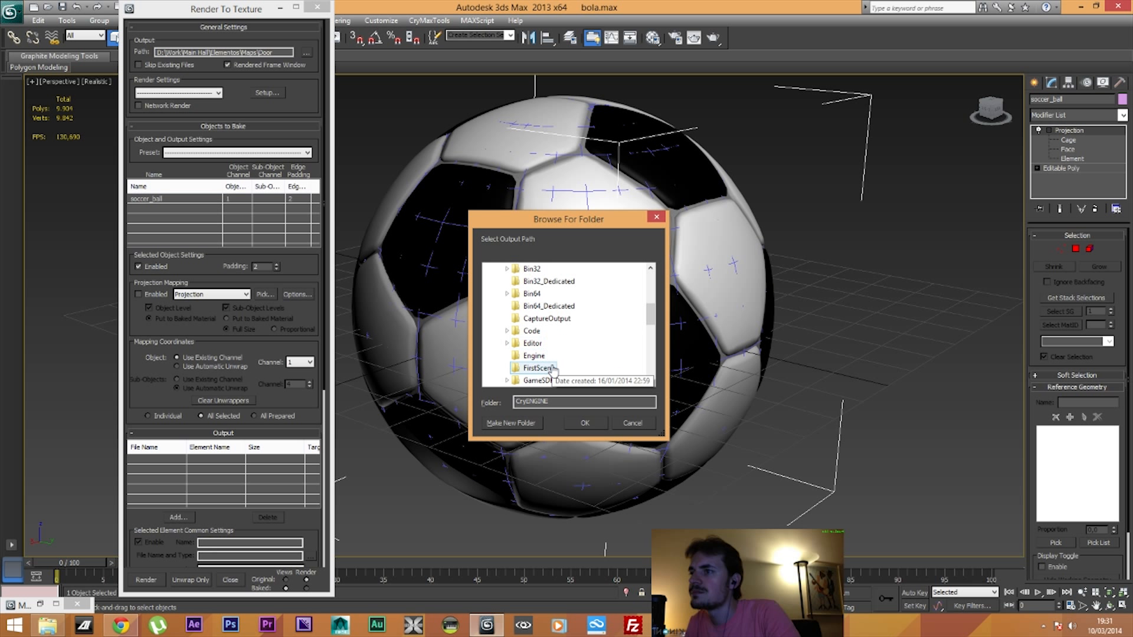
{"action": "double_click", "coordinate": [539, 380]}
{"action": "scroll", "coordinate": [570, 344], "scroll_direction": "down", "scroll_amount": 1}
{"action": "double_click", "coordinate": [577, 376]}
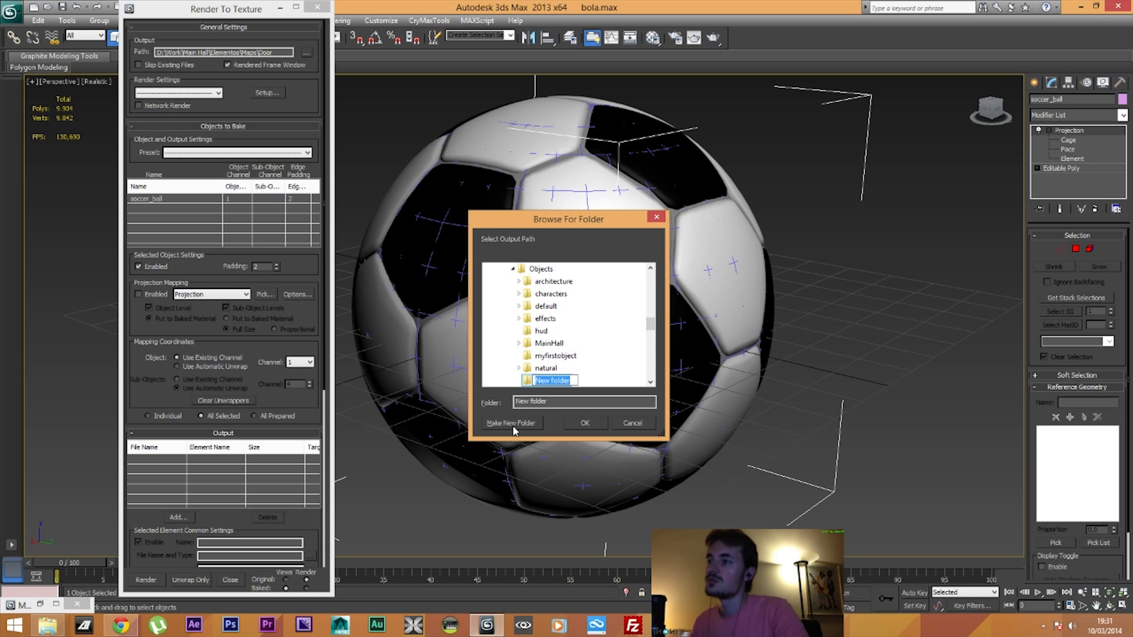
Name the new folder soccer_ball and set it as the texture output path
{"action": "type", "text": "sc"}
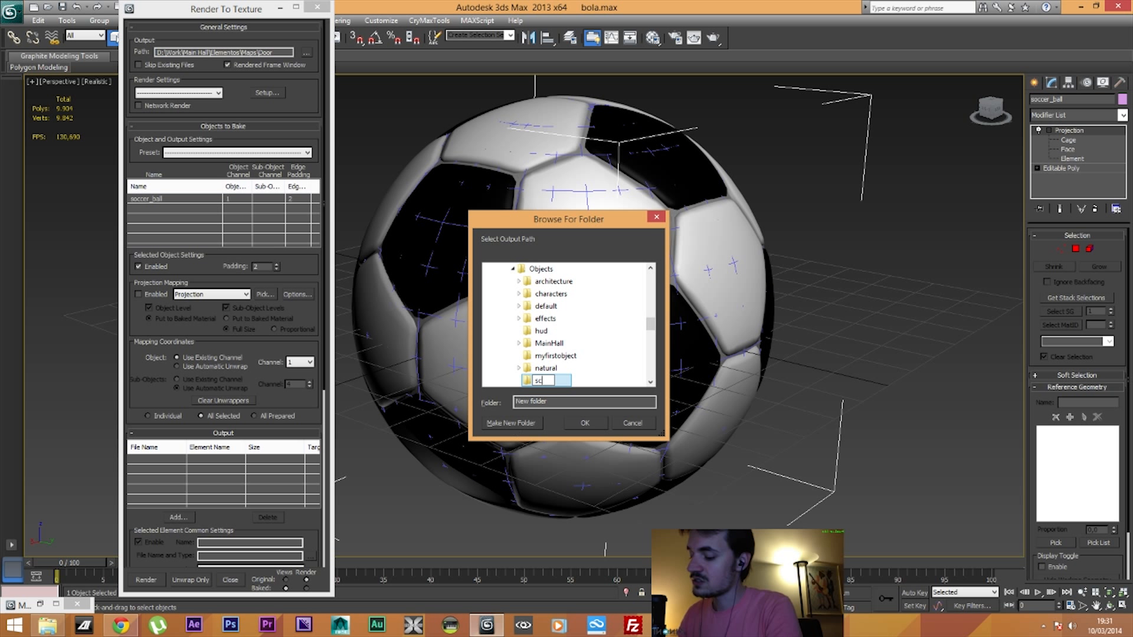
{"action": "type", "text": "cce"}
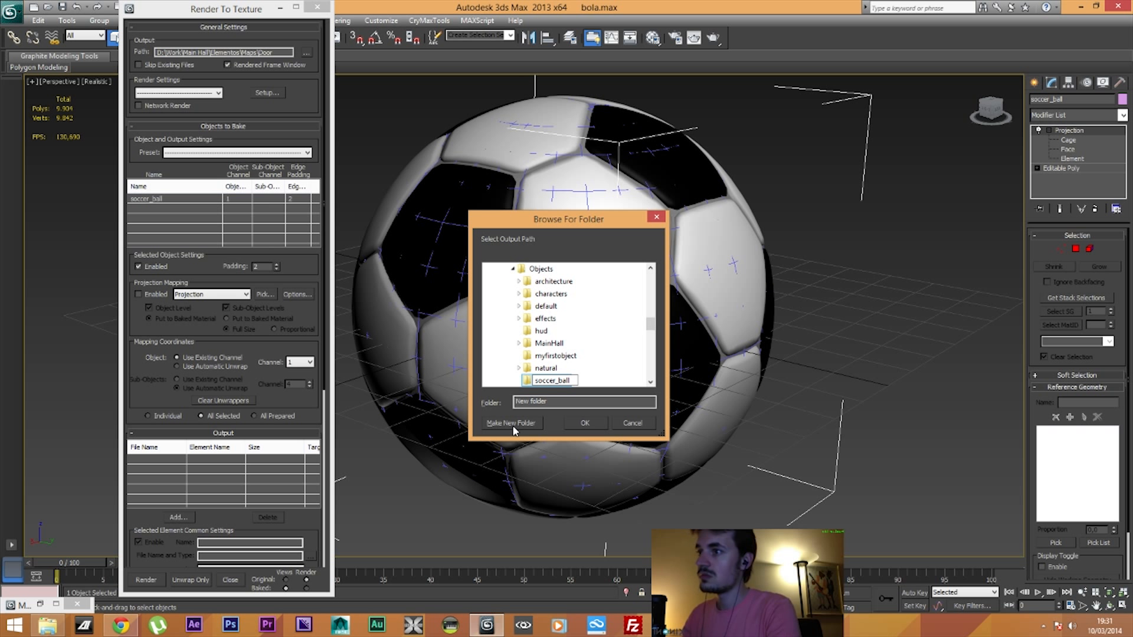
{"action": "type", "text": "r_ball"}
{"action": "key", "text": "Return"}
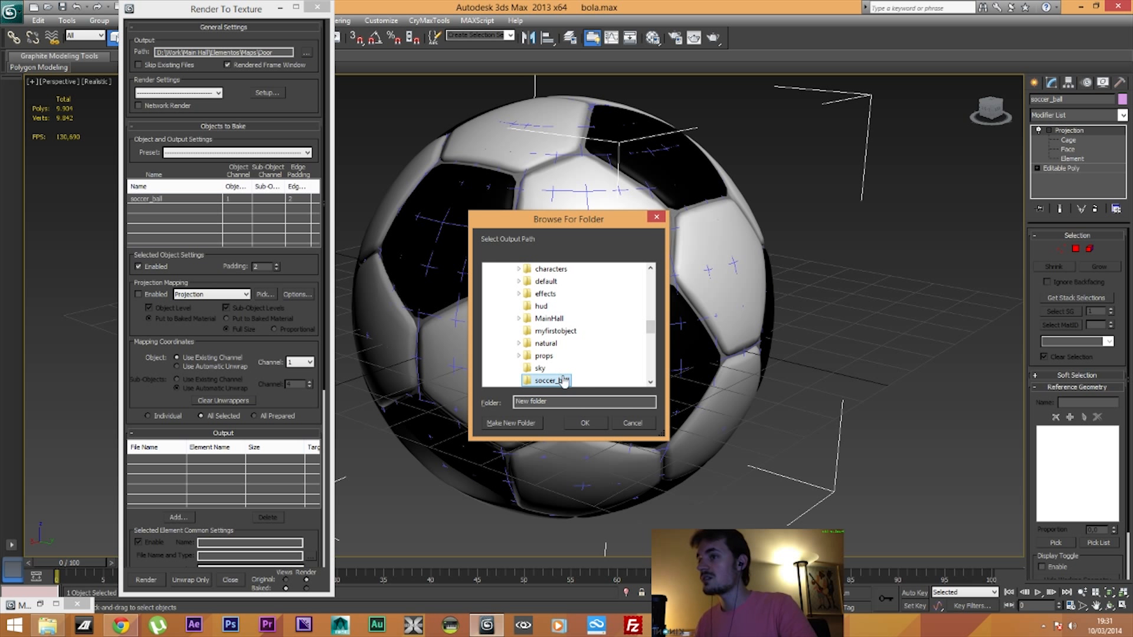
{"action": "left_click", "coordinate": [585, 422]}
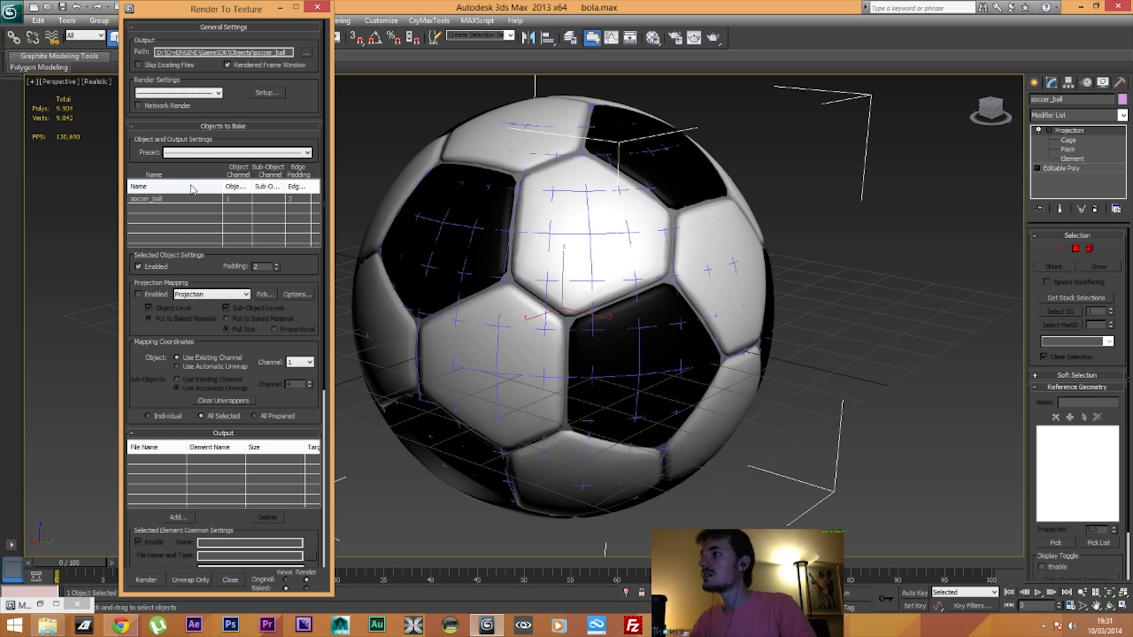
Enable projection mapping through the Projection modifier and add Hedra01 as its target
{"action": "left_click_drag", "start_coordinate": [301, 276], "coordinate": [310, 215]}
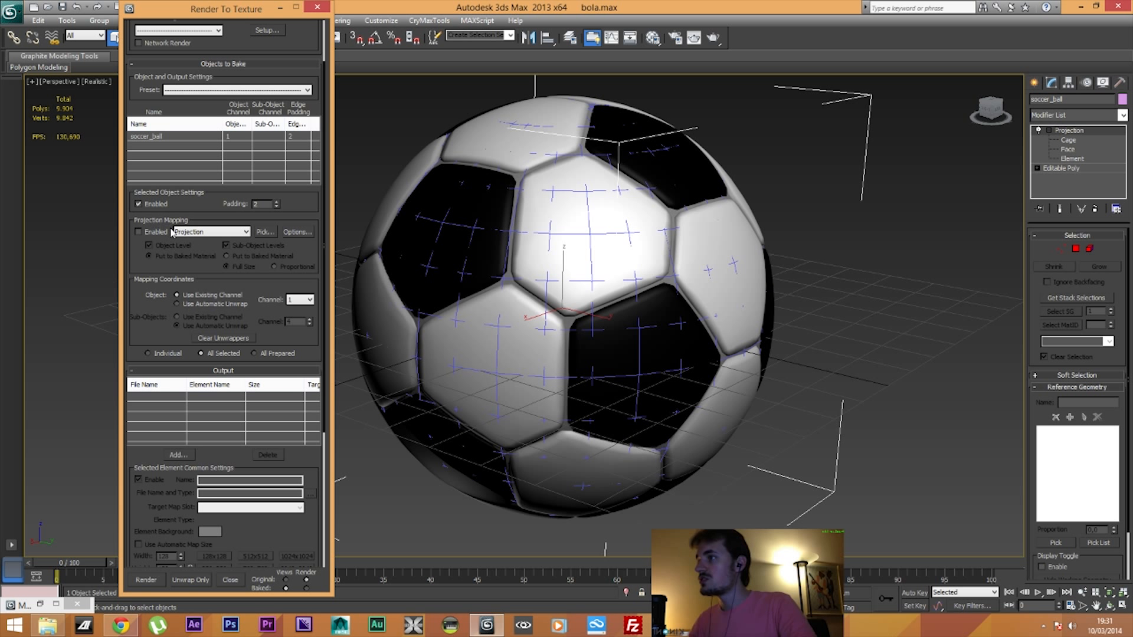
{"action": "left_click", "coordinate": [153, 232]}
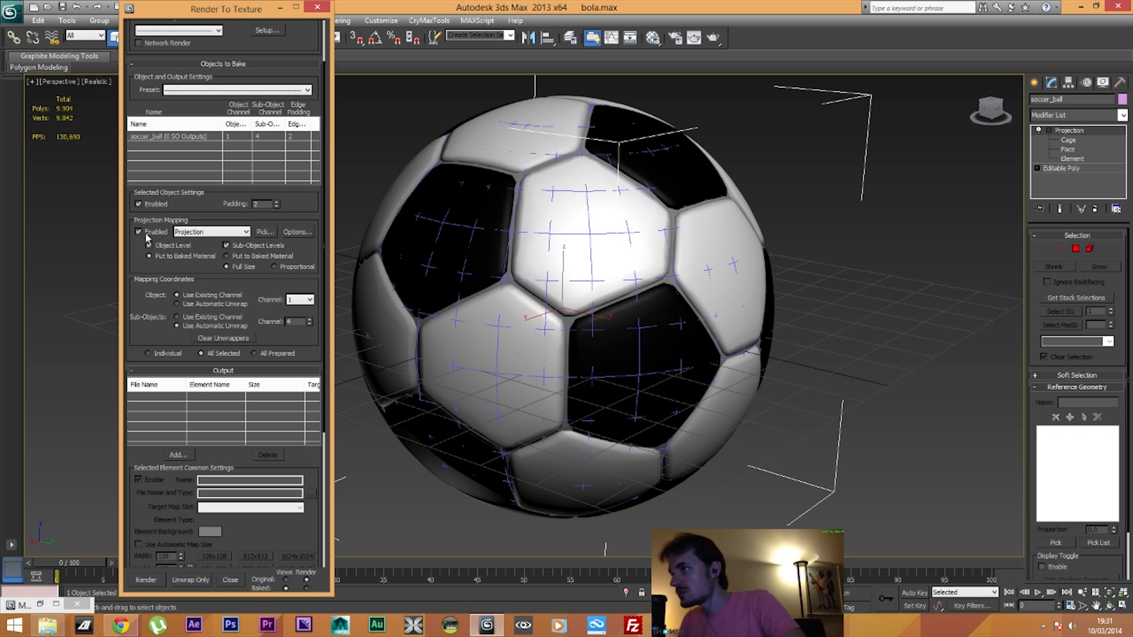
{"action": "left_click", "coordinate": [207, 232]}
{"action": "left_click", "coordinate": [200, 247]}
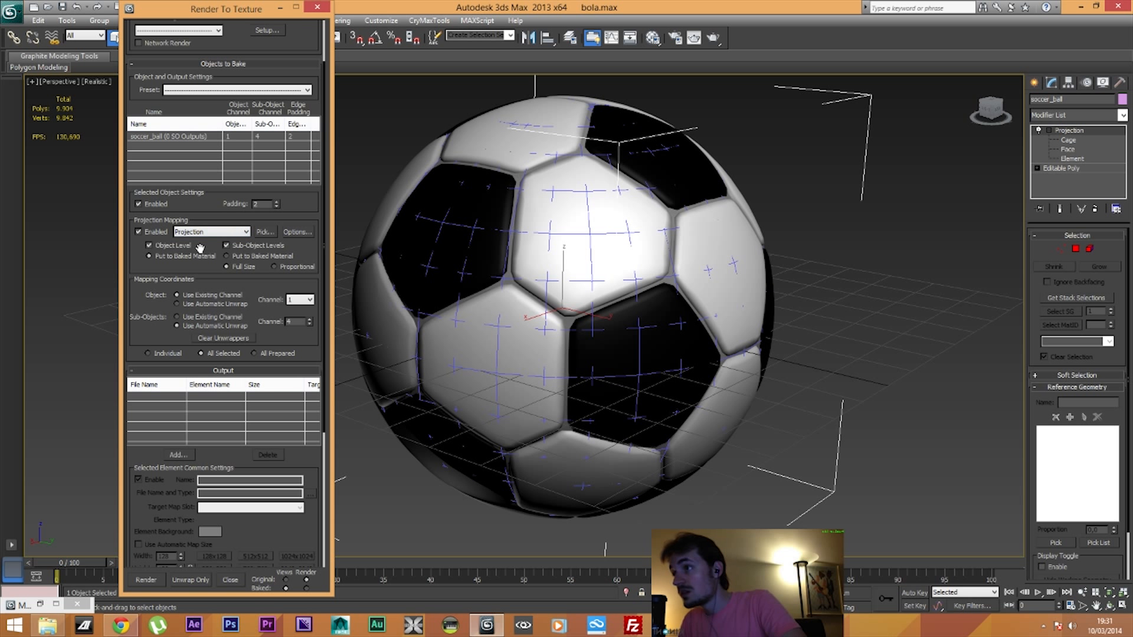
{"action": "left_click", "coordinate": [272, 234]}
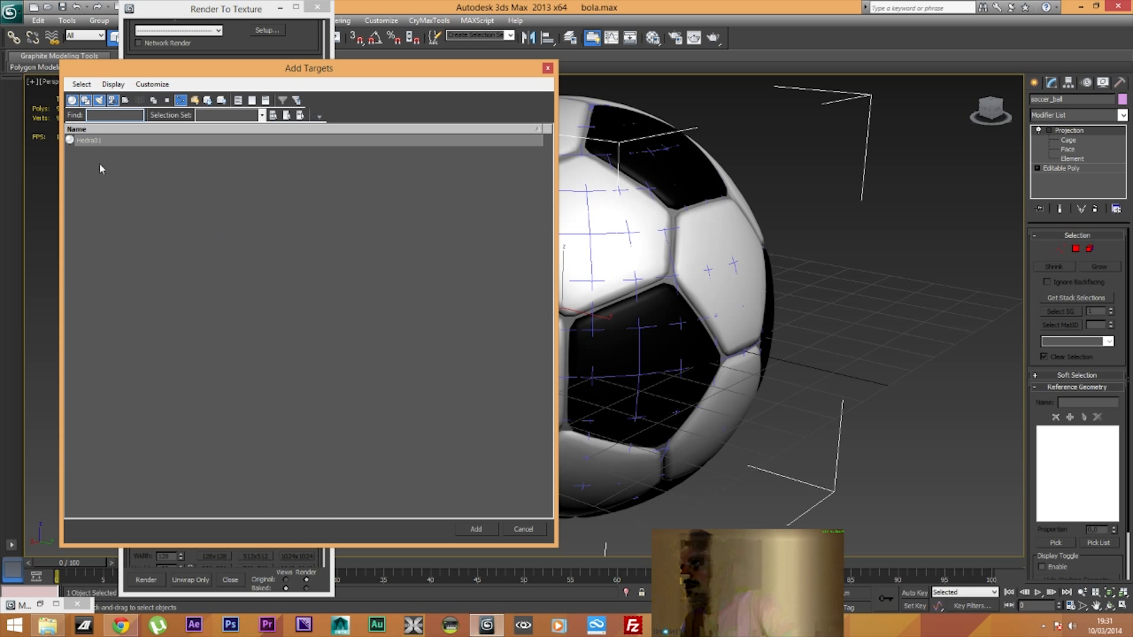
{"action": "left_click", "coordinate": [84, 140]}
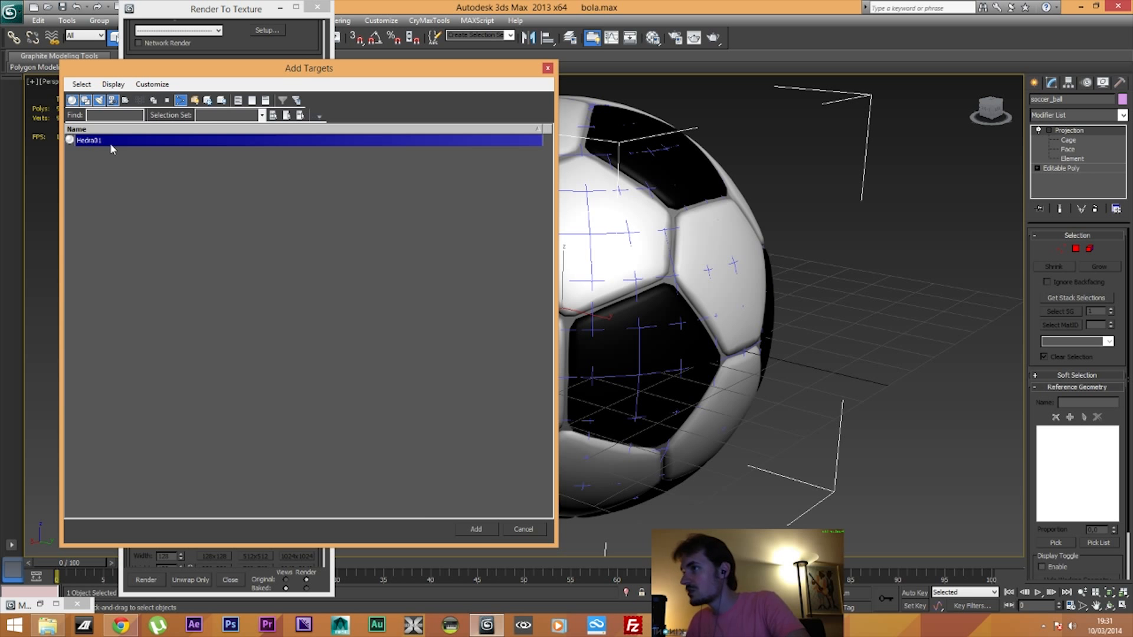
{"action": "left_click", "coordinate": [476, 529]}
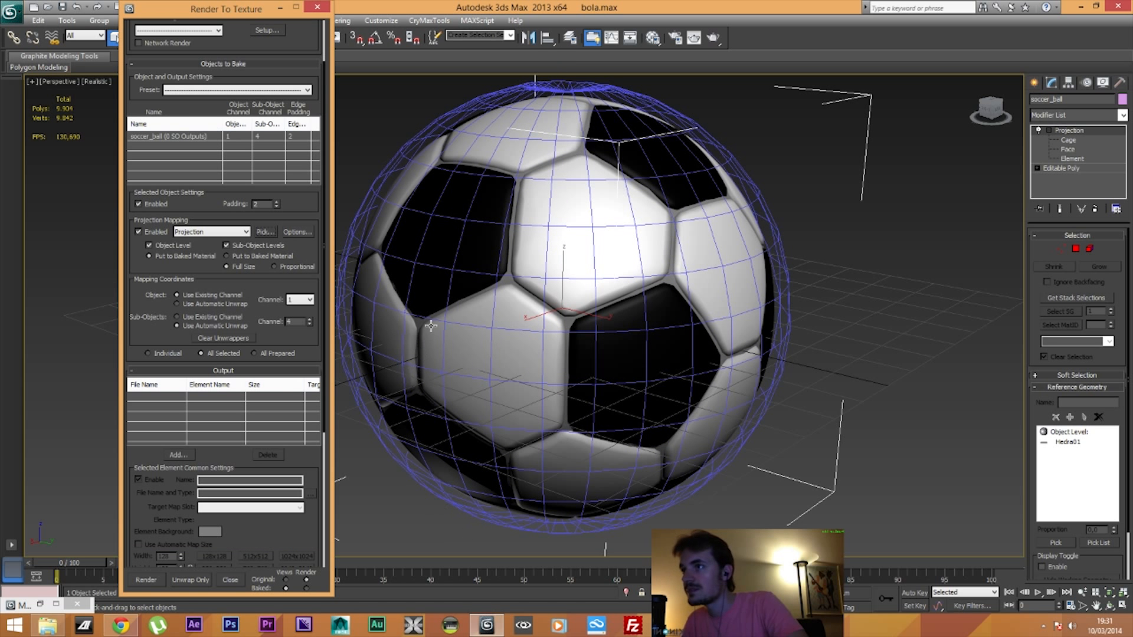
Work at the Cage level of the Projection modifier and adjust the cage's push amount around the soccer ball
{"action": "middle_click_drag", "start_coordinate": [531, 245], "coordinate": [653, 289], "text": "alt"}
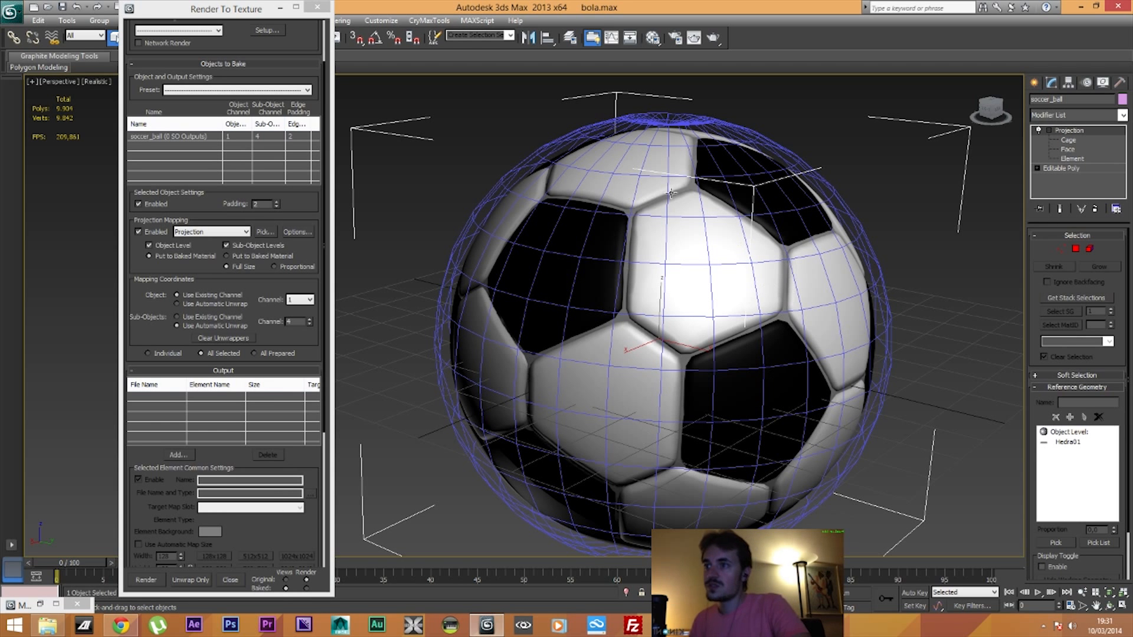
{"action": "middle_click_drag", "start_coordinate": [628, 511], "coordinate": [625, 455]}
{"action": "left_click", "coordinate": [1076, 141]}
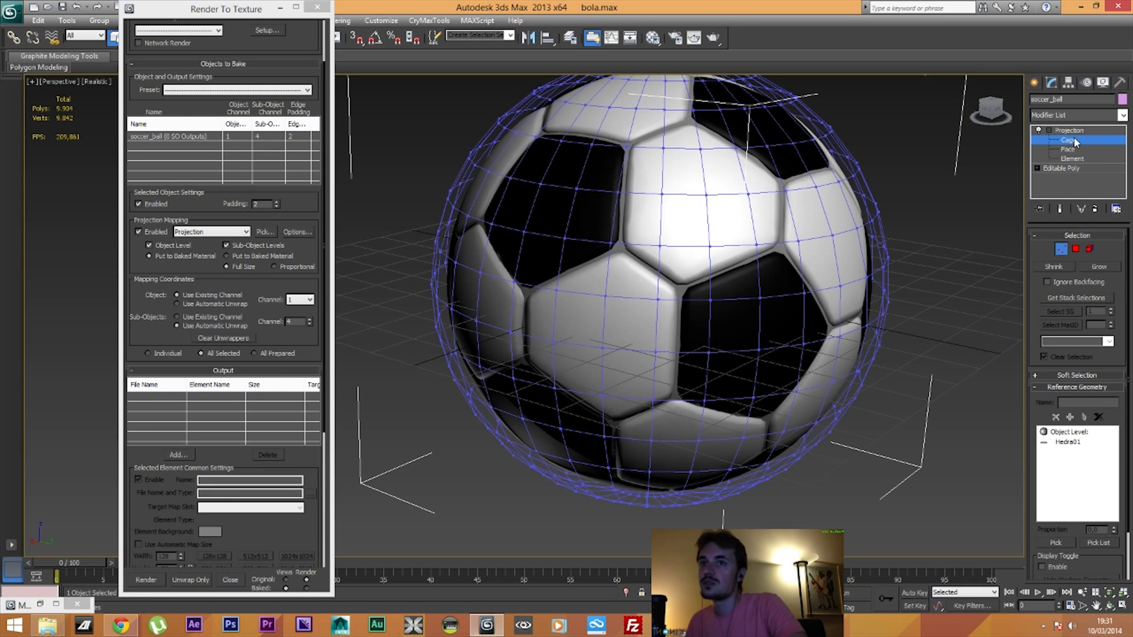
{"action": "scroll", "coordinate": [1036, 317], "scroll_direction": "down", "scroll_amount": 2}
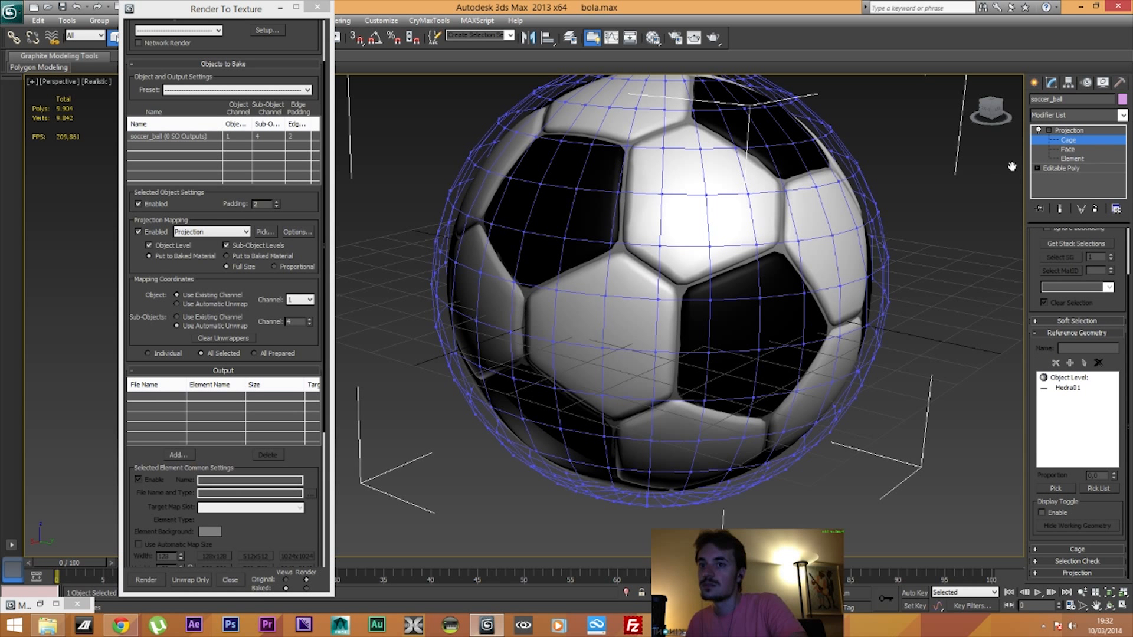
{"action": "scroll", "coordinate": [826, 309], "scroll_direction": "up", "scroll_amount": 5}
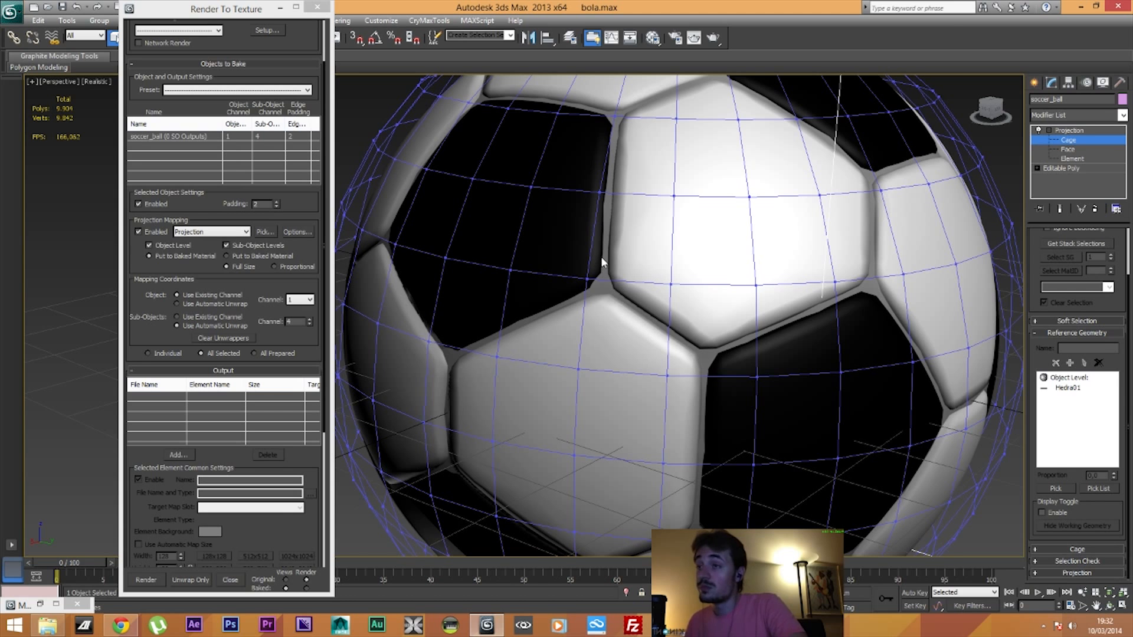
{"action": "middle_click_drag", "start_coordinate": [827, 303], "coordinate": [771, 290]}
{"action": "left_click_drag", "start_coordinate": [1086, 516], "coordinate": [1104, 551]}
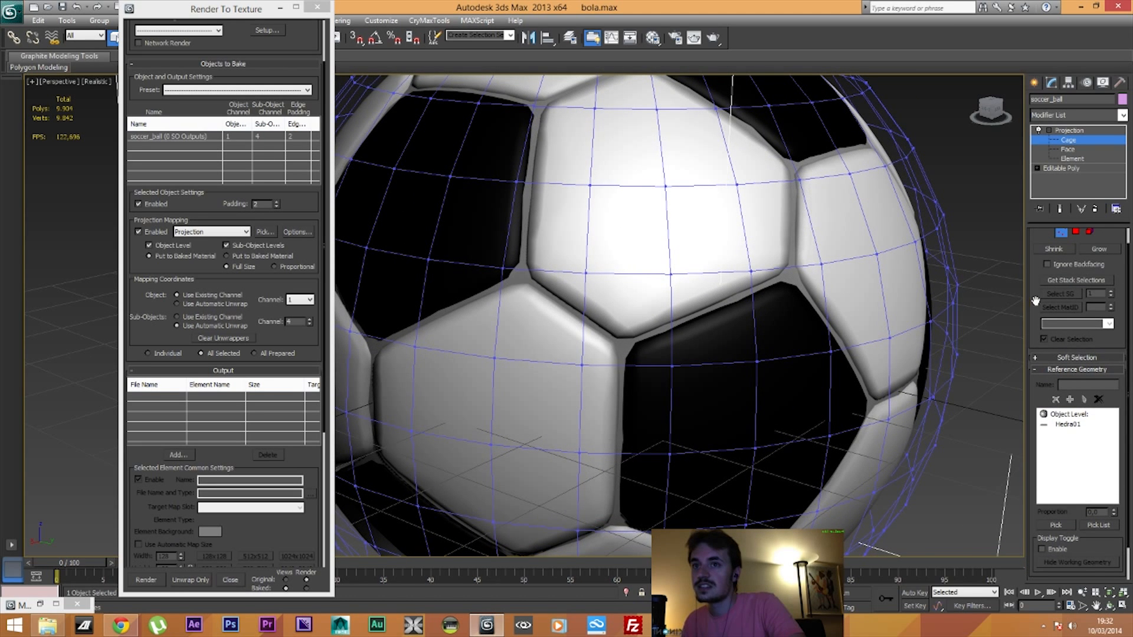
{"action": "scroll", "coordinate": [1036, 301], "scroll_direction": "down", "scroll_amount": 2}
{"action": "left_click", "coordinate": [1085, 548]}
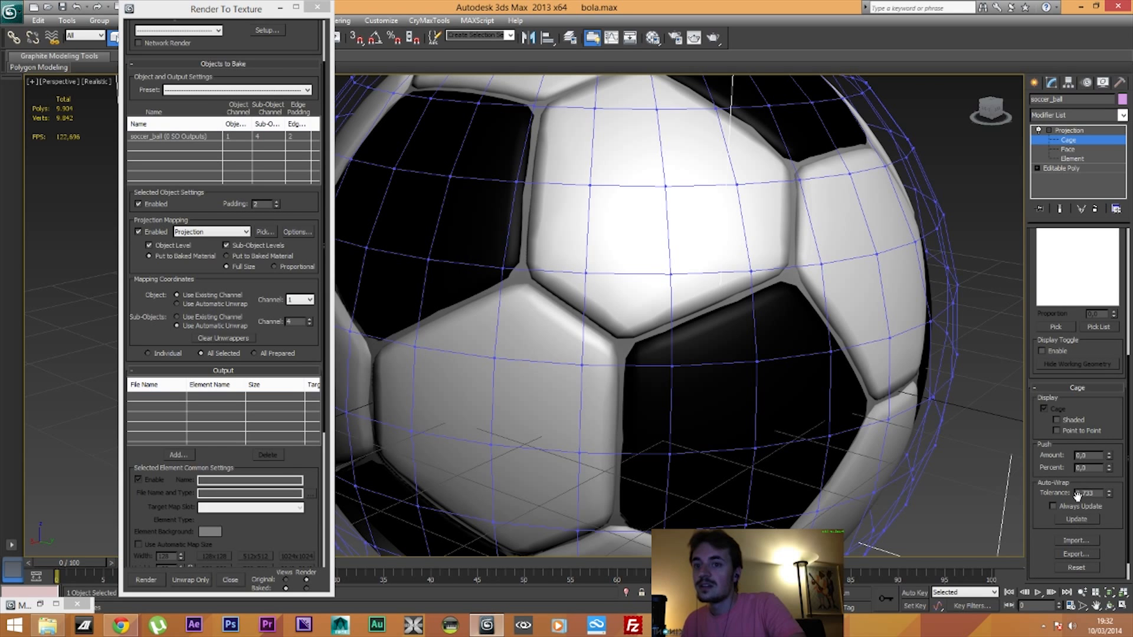
{"action": "left_click_drag", "start_coordinate": [1121, 412], "coordinate": [1120, 372]}
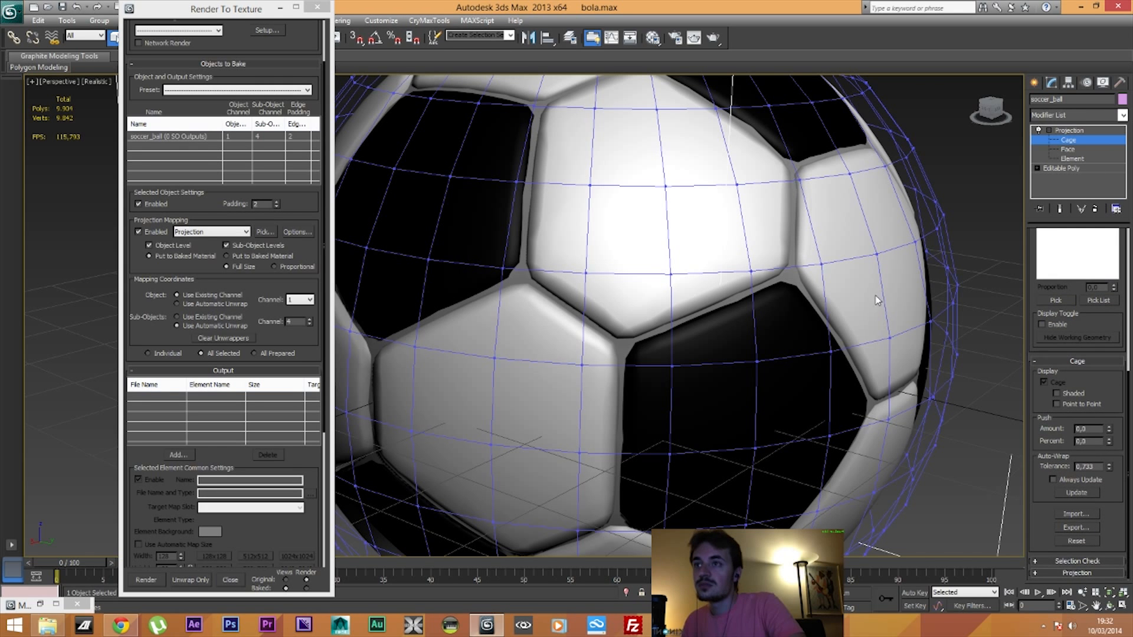
{"action": "scroll", "coordinate": [876, 295], "scroll_direction": "down", "scroll_amount": 6}
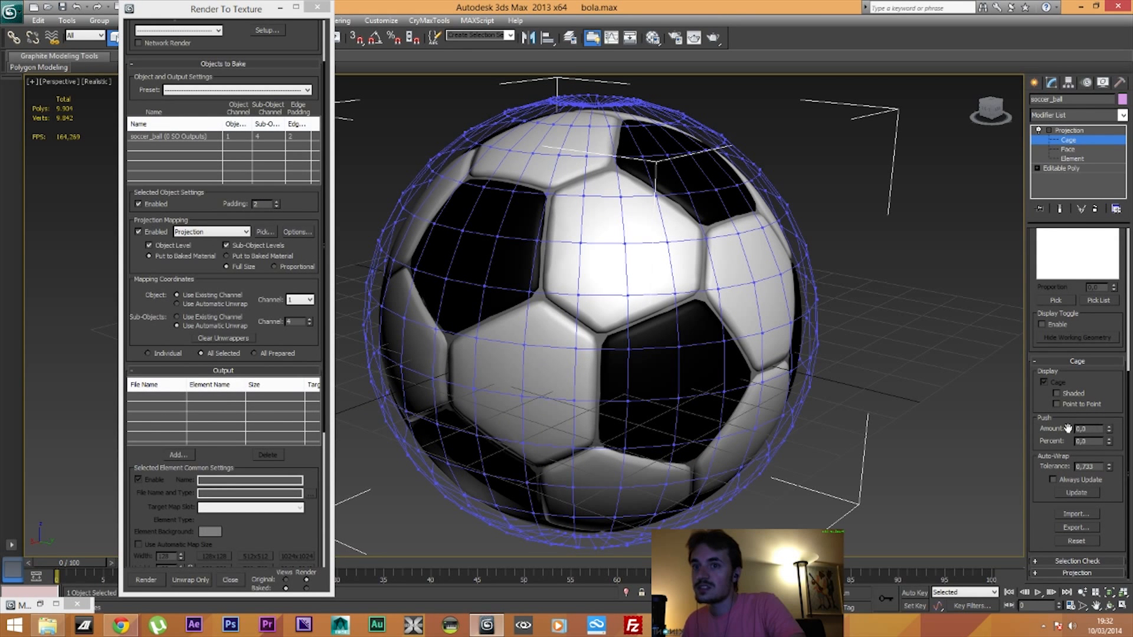
{"action": "left_click_drag", "start_coordinate": [1109, 427], "coordinate": [1065, 460]}
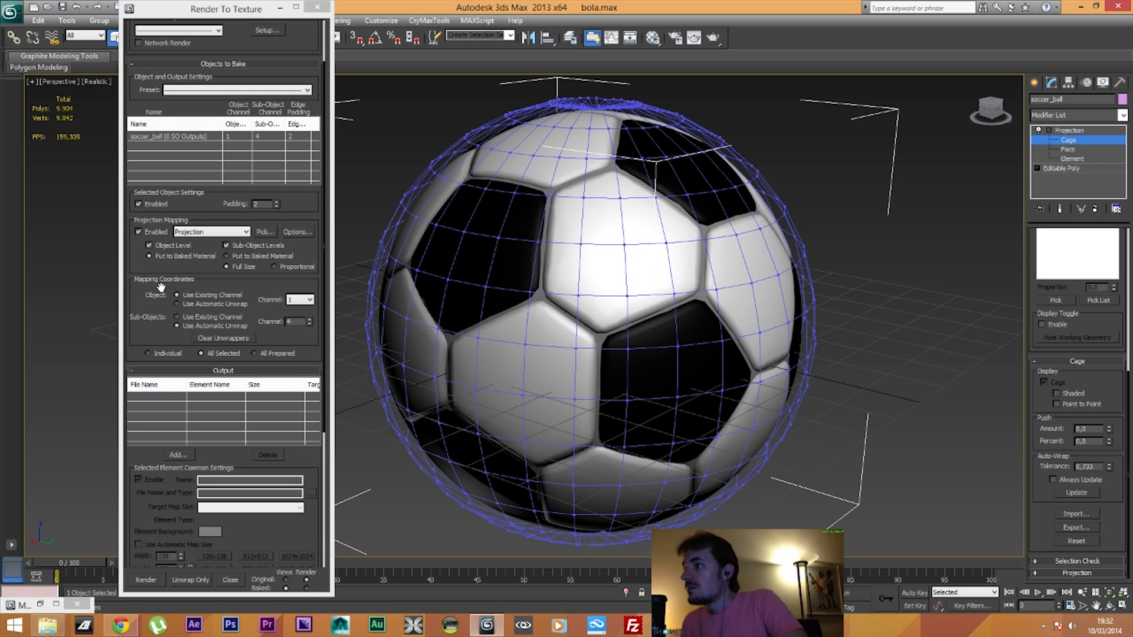
Set both the object and sub-object mapping coordinates to use existing channel 1
{"action": "left_click", "coordinate": [213, 293]}
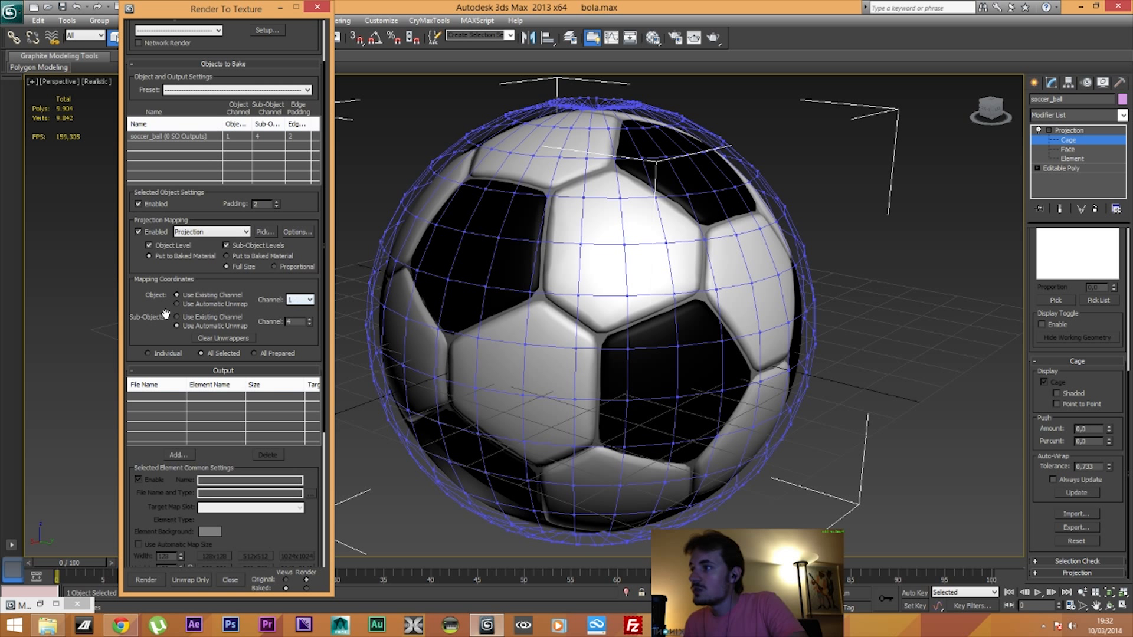
{"action": "left_click", "coordinate": [201, 318]}
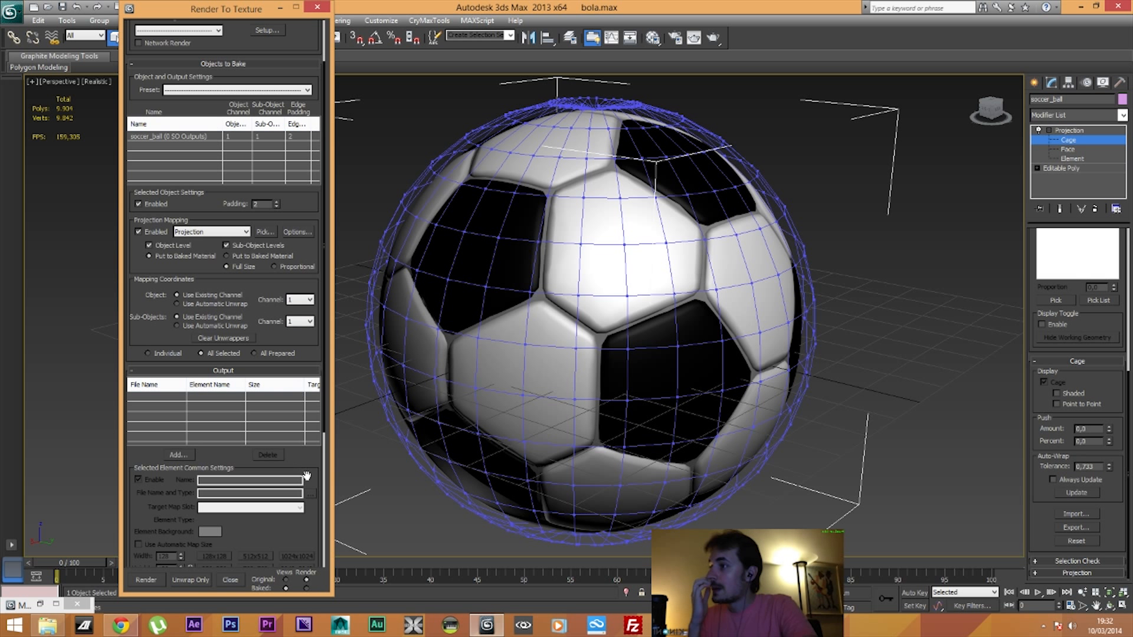
Add DiffuseMap and NormalsMap as texture output elements for the soccer_ball object
{"action": "scroll", "coordinate": [190, 393], "scroll_direction": "down", "scroll_amount": 3}
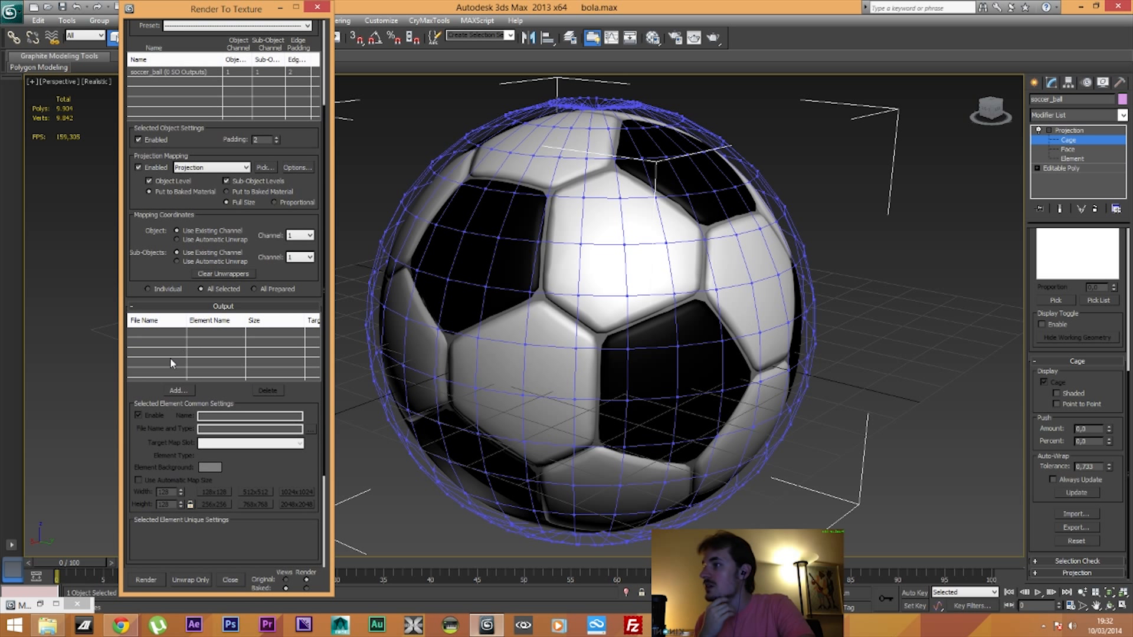
{"action": "left_click", "coordinate": [179, 391]}
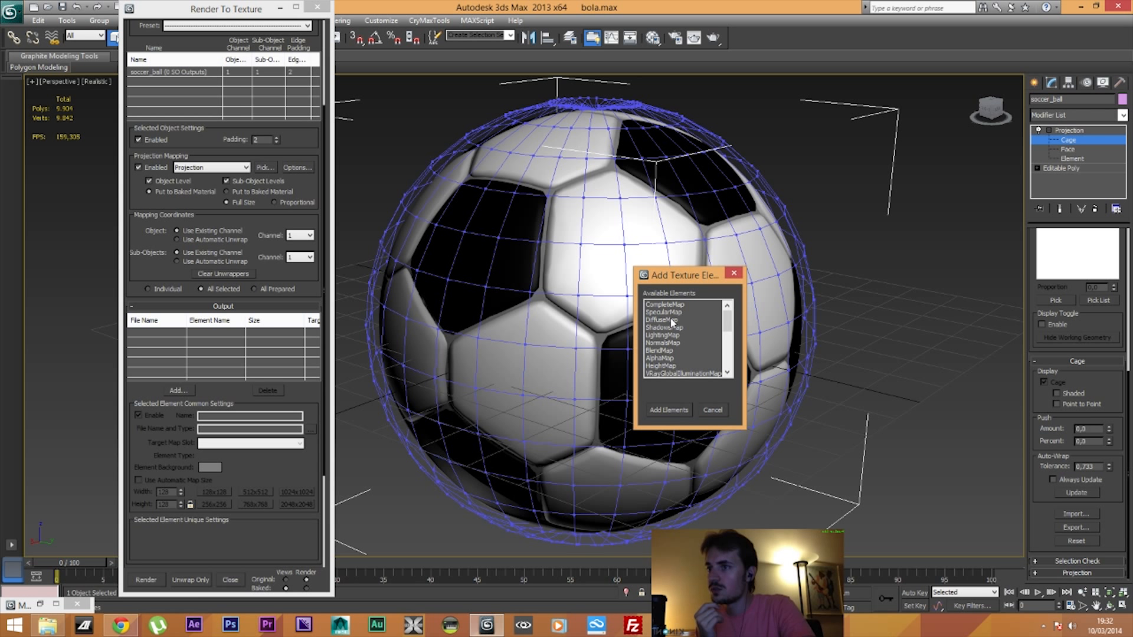
{"action": "left_click", "coordinate": [673, 320]}
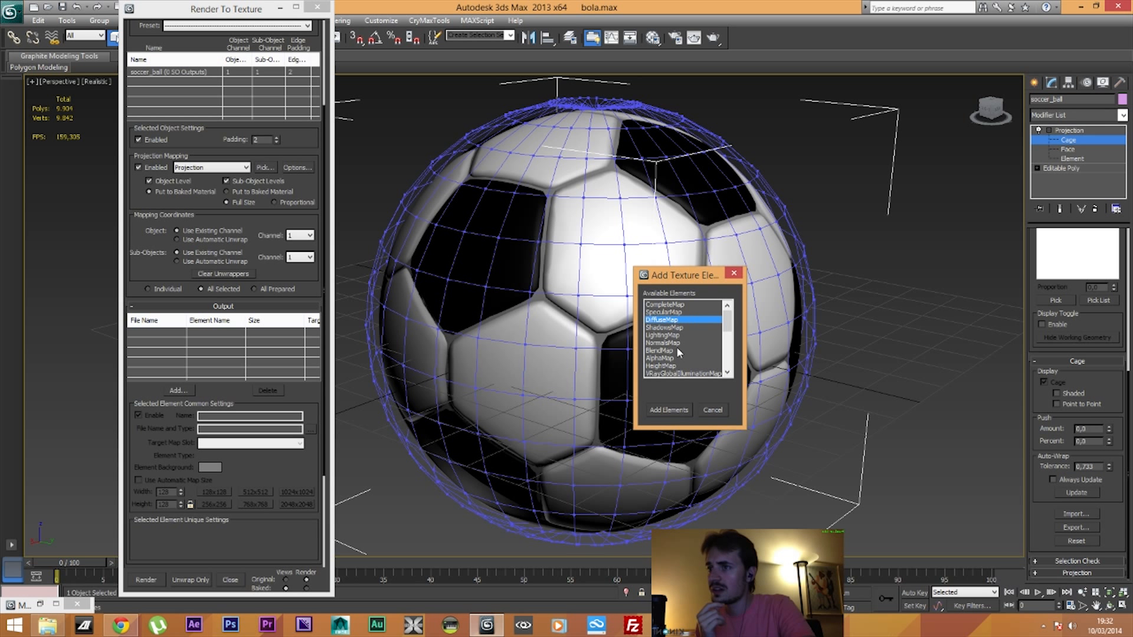
{"action": "left_click", "coordinate": [678, 410]}
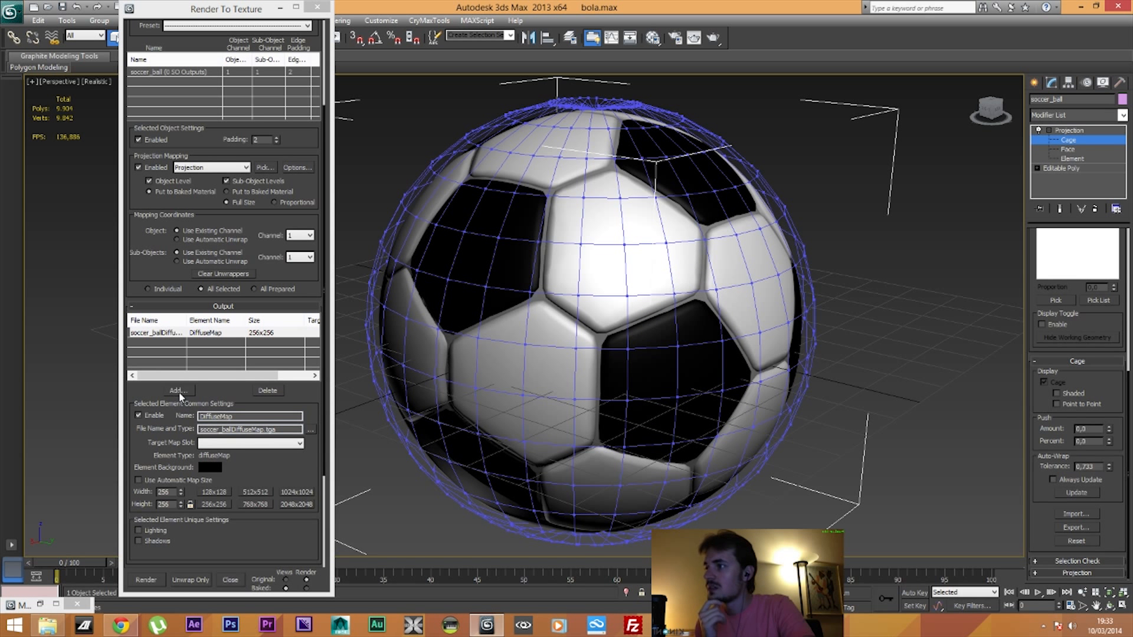
{"action": "left_click_drag", "start_coordinate": [185, 384], "coordinate": [185, 317]}
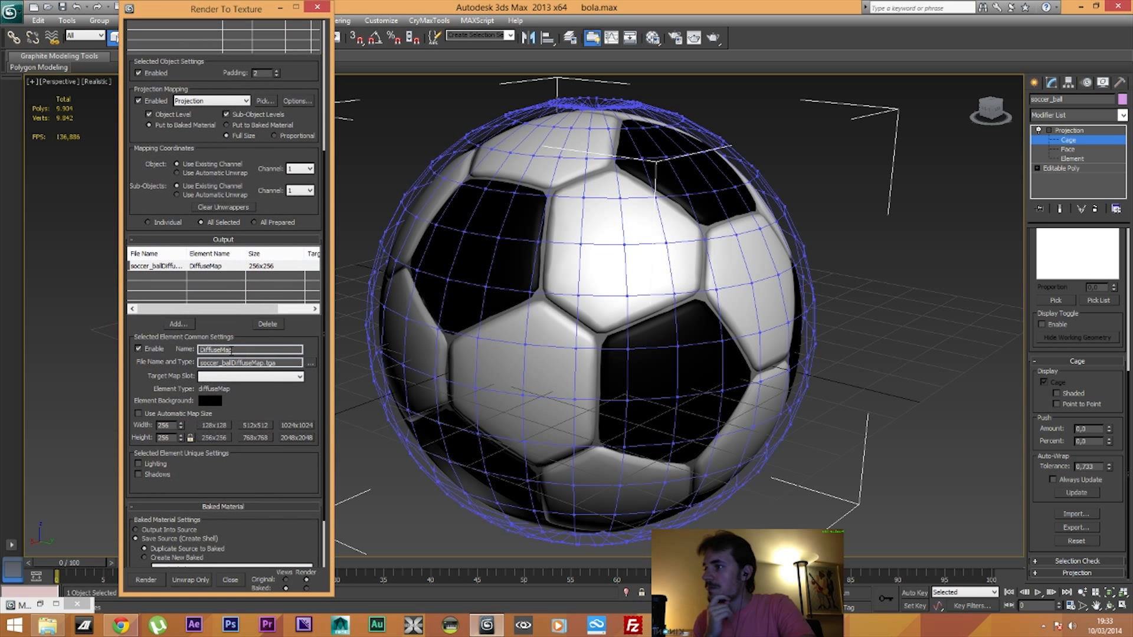
{"action": "left_click", "coordinate": [183, 323]}
{"action": "left_click", "coordinate": [676, 343]}
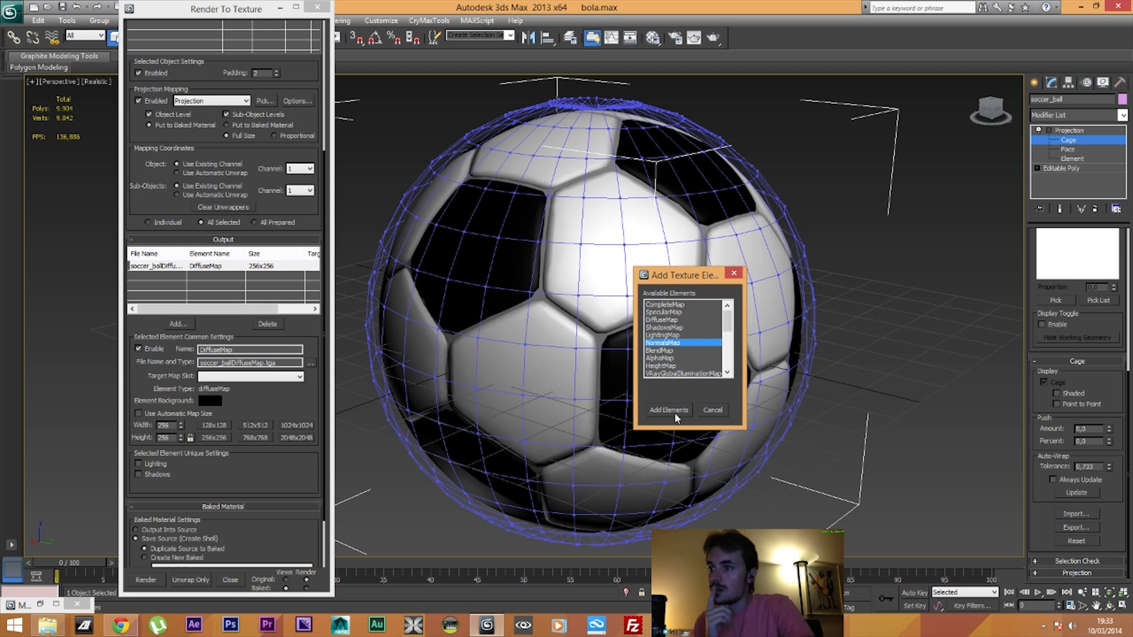
{"action": "left_click", "coordinate": [669, 410]}
{"action": "left_click", "coordinate": [184, 325]}
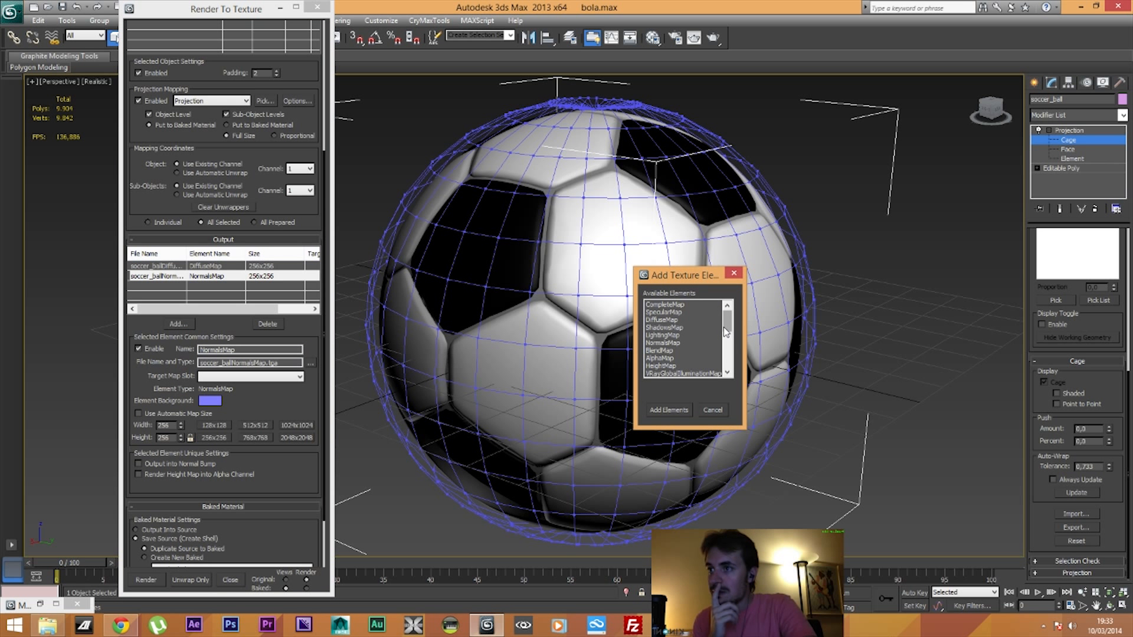
{"action": "scroll", "coordinate": [727, 331], "scroll_direction": "down", "scroll_amount": 1}
{"action": "scroll", "coordinate": [728, 337], "scroll_direction": "up", "scroll_amount": 1}
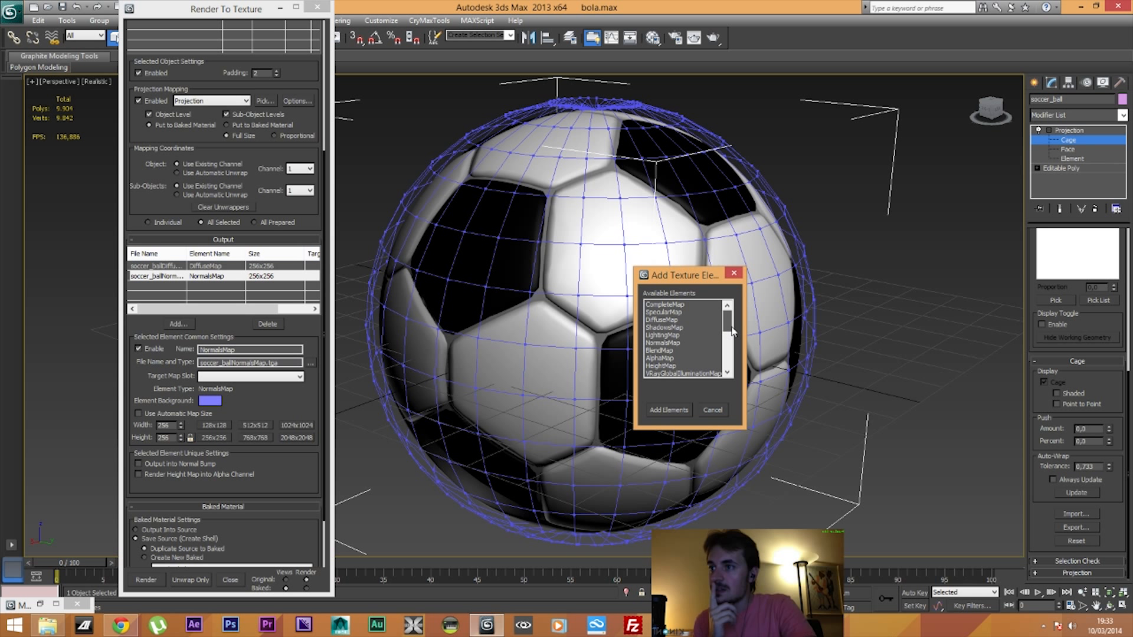
{"action": "left_click", "coordinate": [716, 409]}
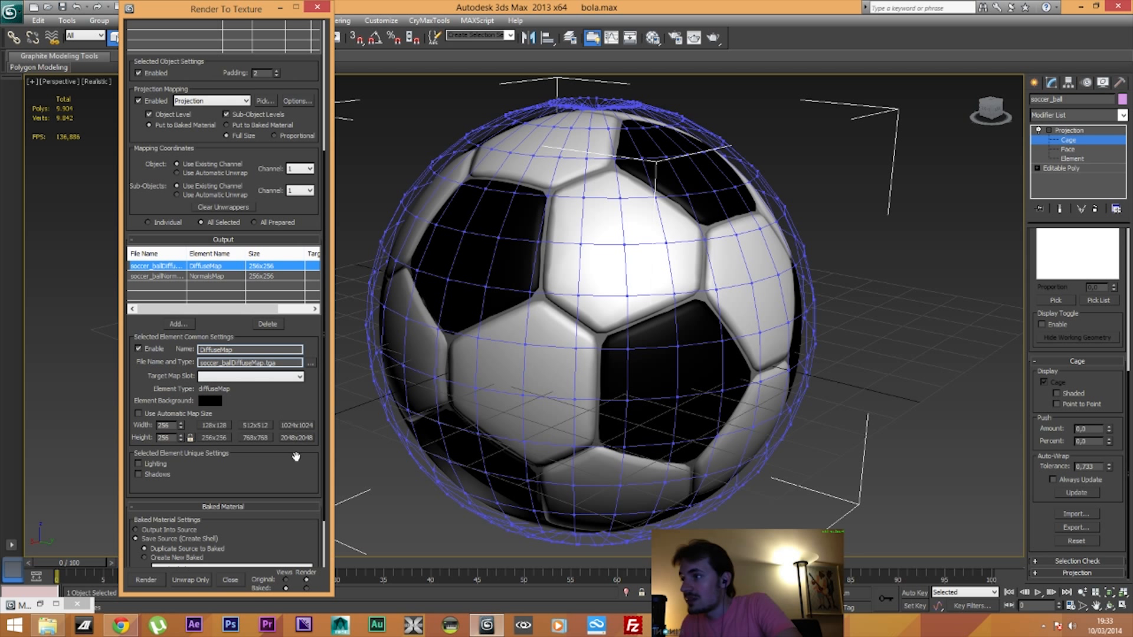
Set the output size of both the DiffuseMap and the NormalsMap to 2048x2048
{"action": "left_click", "coordinate": [306, 438]}
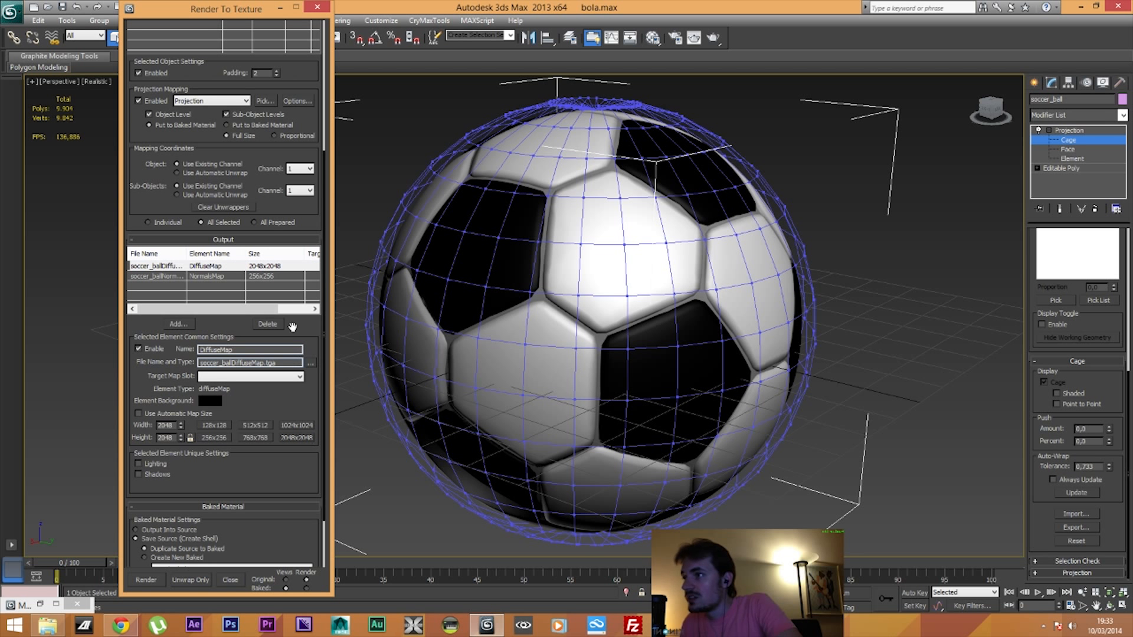
{"action": "left_click", "coordinate": [275, 276]}
{"action": "left_click", "coordinate": [303, 440]}
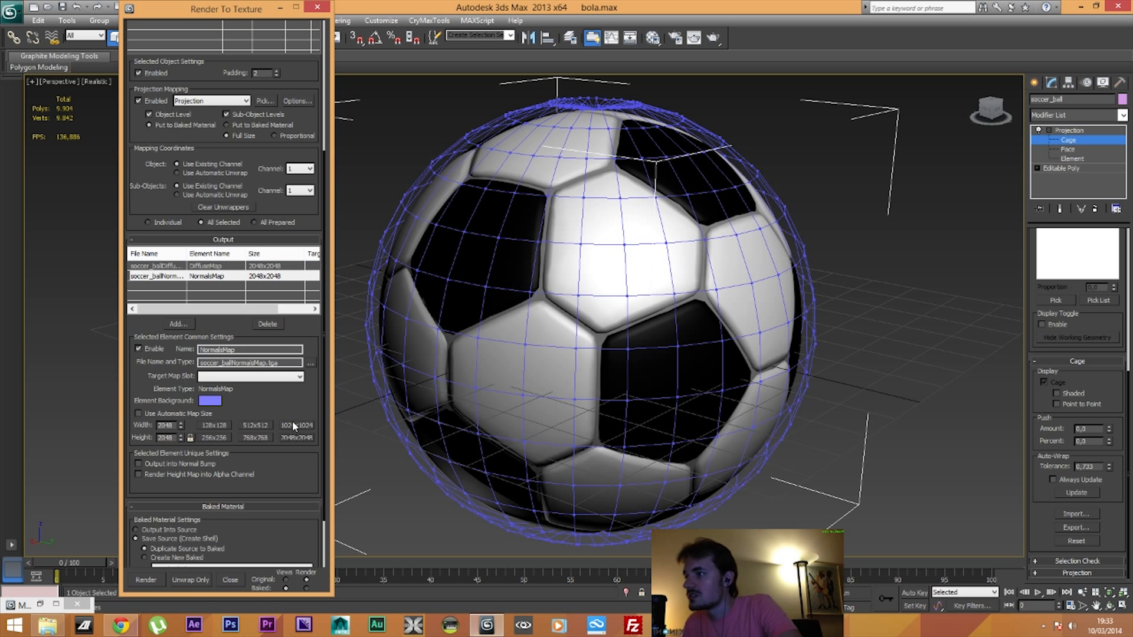
Set the edge padding of the soccer_ball object to 10
{"action": "scroll", "coordinate": [295, 392], "scroll_direction": "up", "scroll_amount": 2}
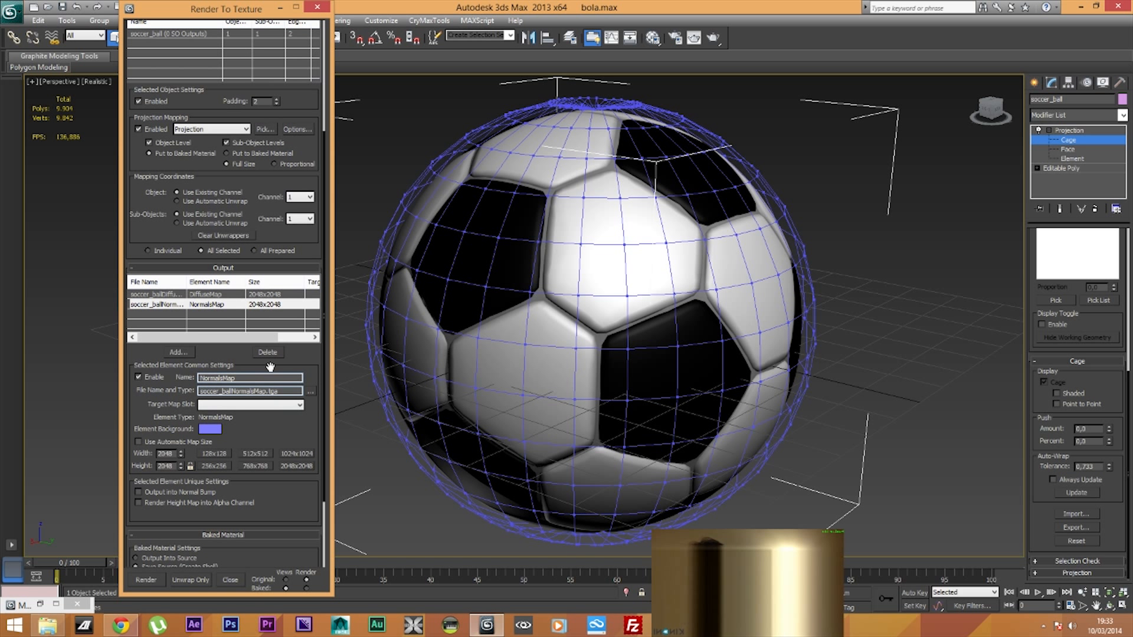
{"action": "left_click", "coordinate": [217, 295]}
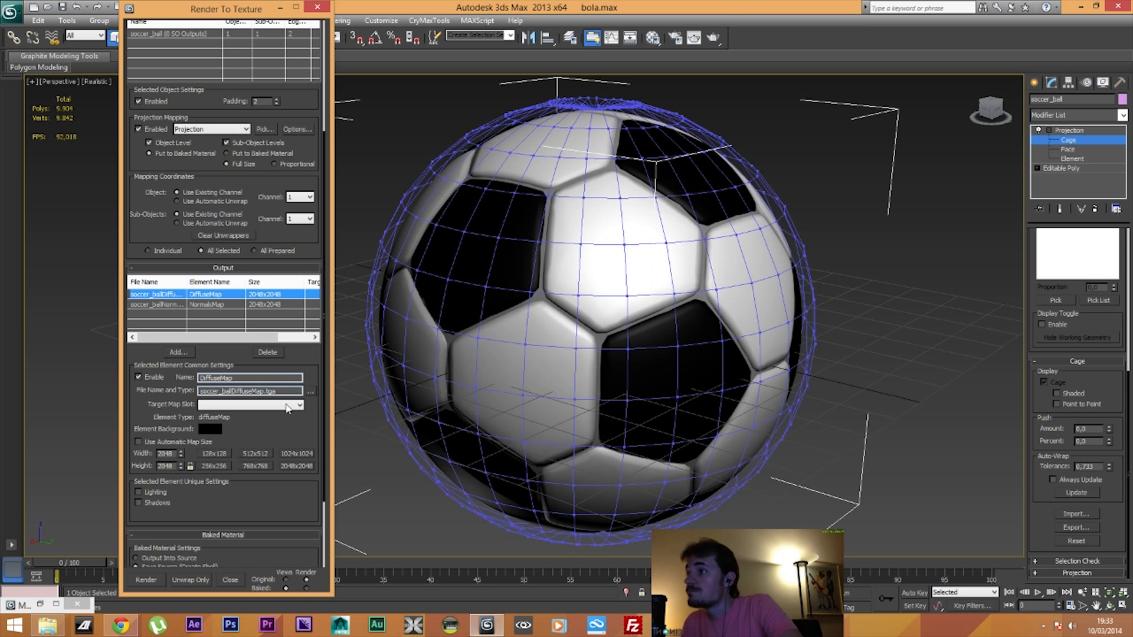
{"action": "scroll", "coordinate": [267, 174], "scroll_direction": "up", "scroll_amount": 4}
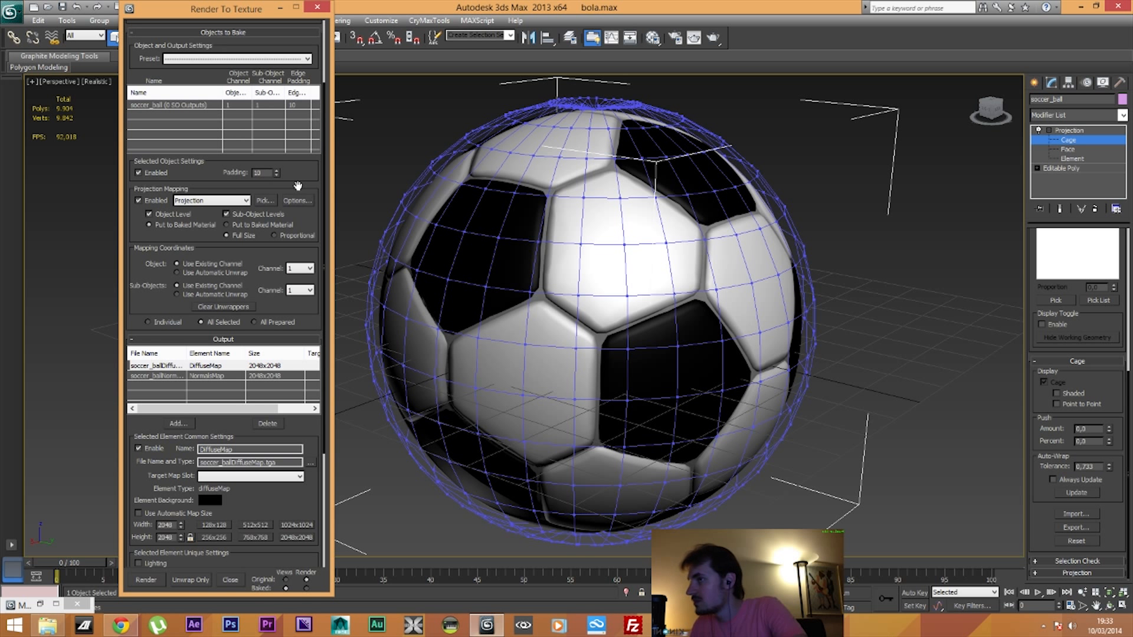
Assign the DiffuseMap to the Diffuse Color target map slot and the NormalsMap to Bump Normals
{"action": "left_click_drag", "start_coordinate": [299, 182], "coordinate": [297, 136]}
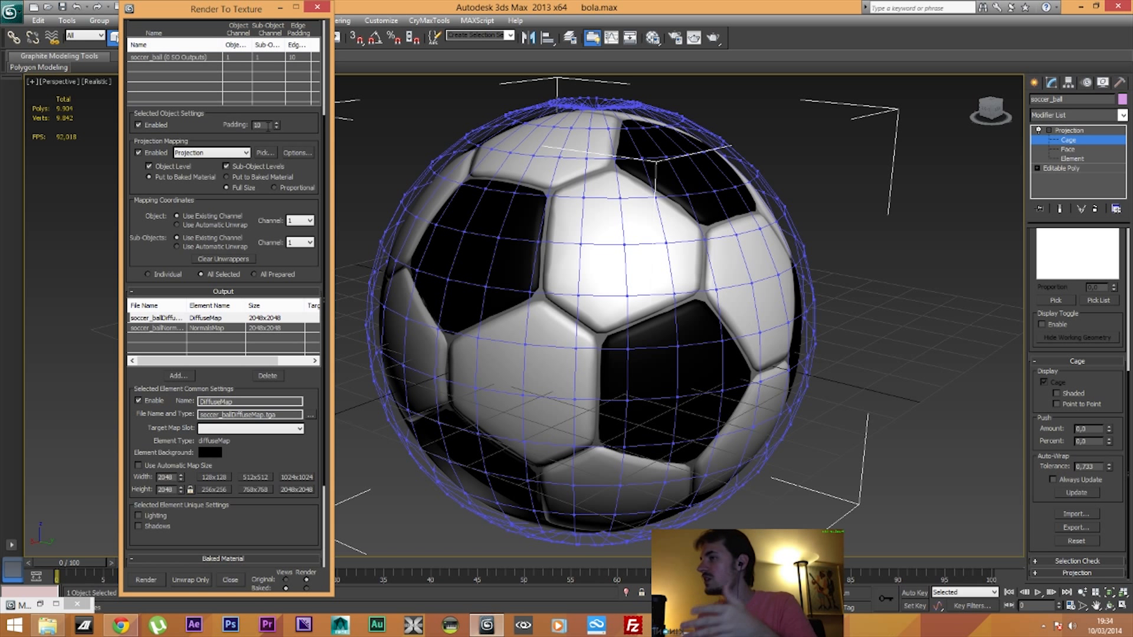
{"action": "scroll", "coordinate": [269, 160], "scroll_direction": "down", "scroll_amount": 2}
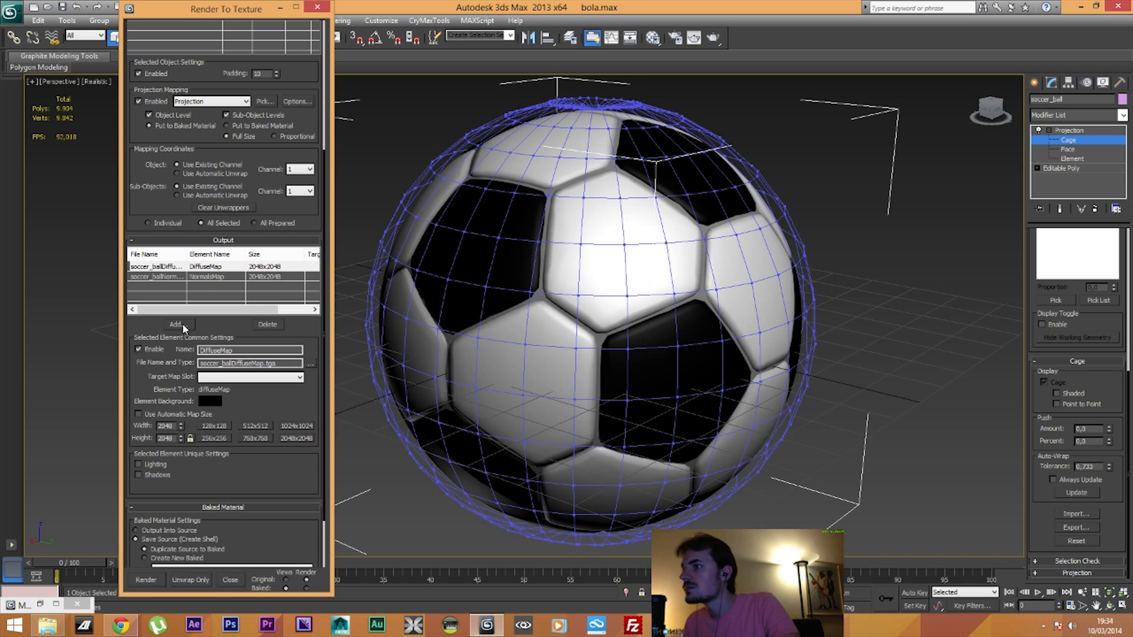
{"action": "left_click", "coordinate": [178, 268]}
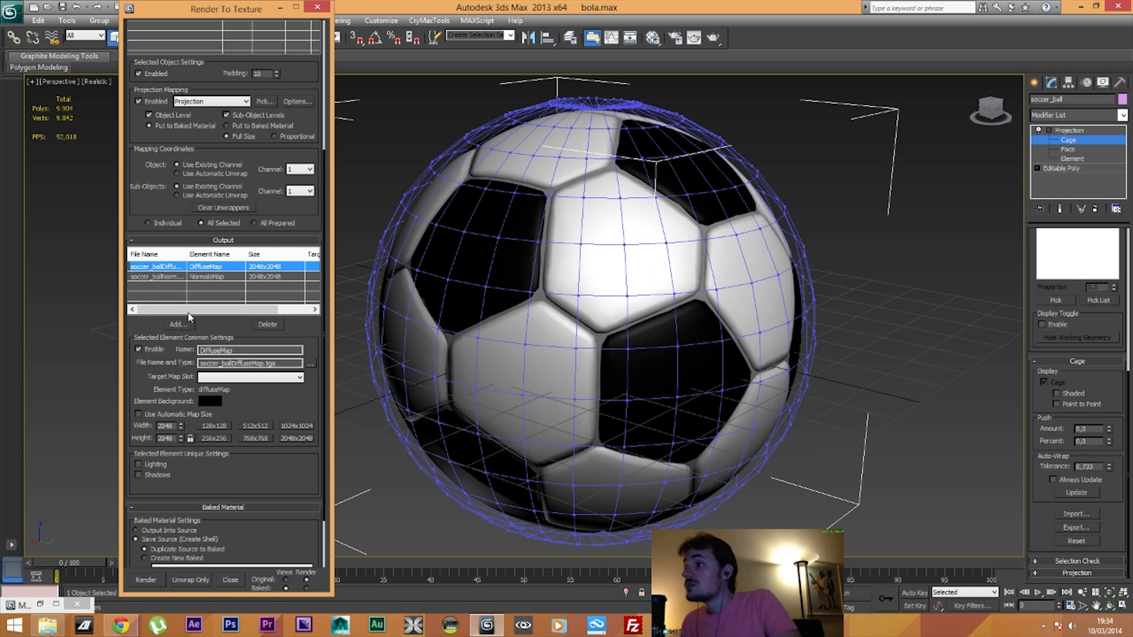
{"action": "left_click", "coordinate": [225, 378]}
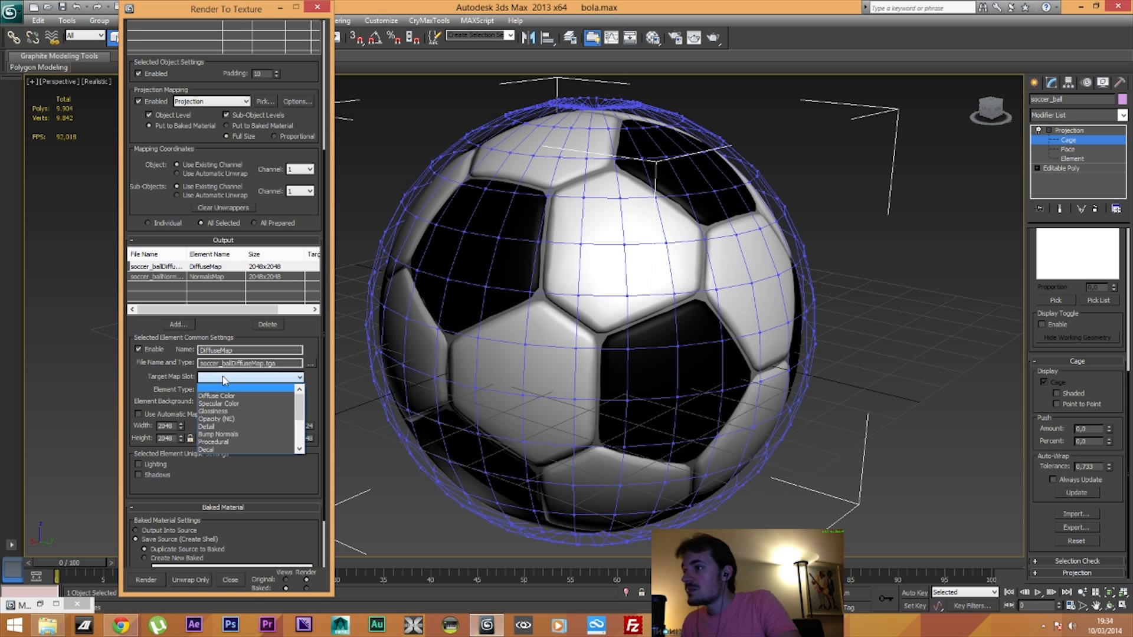
{"action": "left_click", "coordinate": [226, 395]}
{"action": "left_click", "coordinate": [224, 276]}
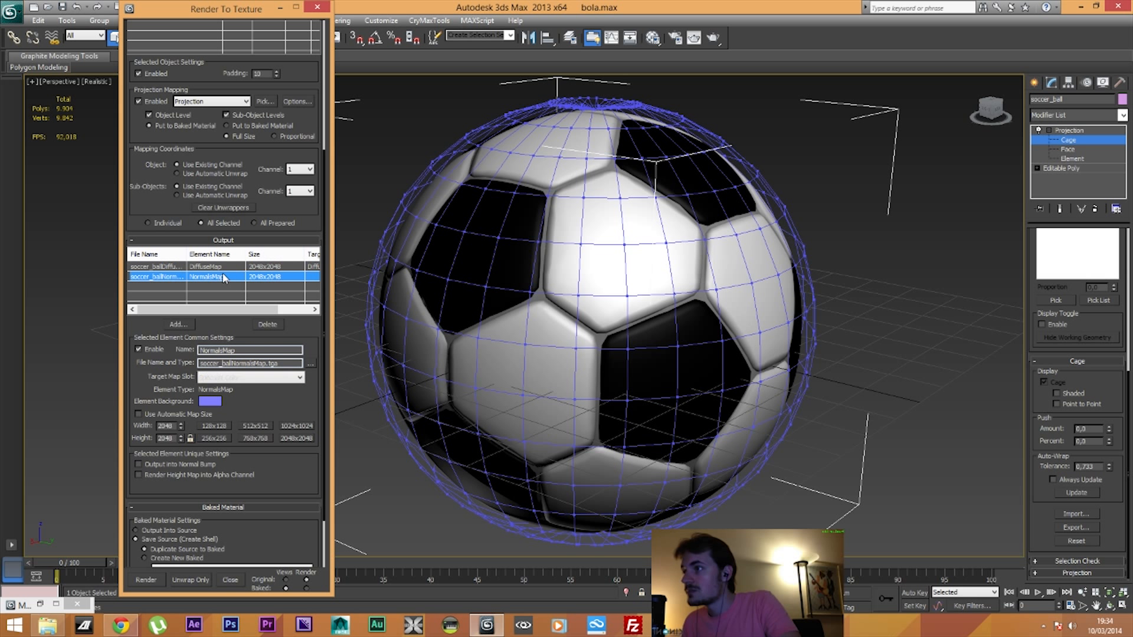
{"action": "left_click", "coordinate": [239, 377]}
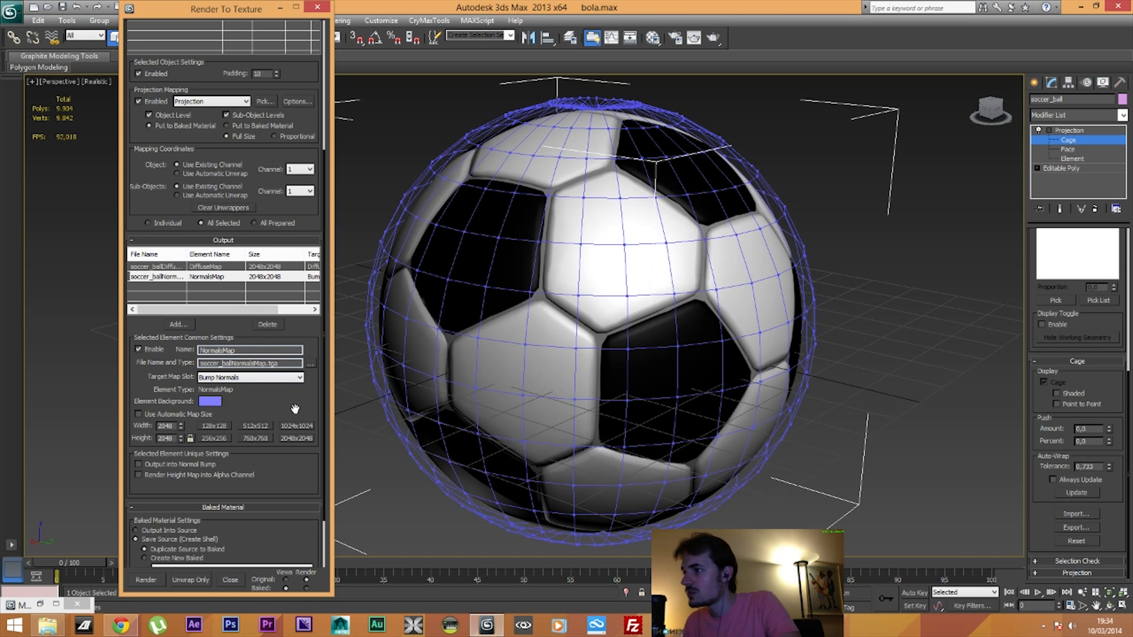
Render the soccer_ball textures with the baked material settings left as they are, and view the whole baked image
{"action": "scroll", "coordinate": [295, 409], "scroll_direction": "down", "scroll_amount": 2}
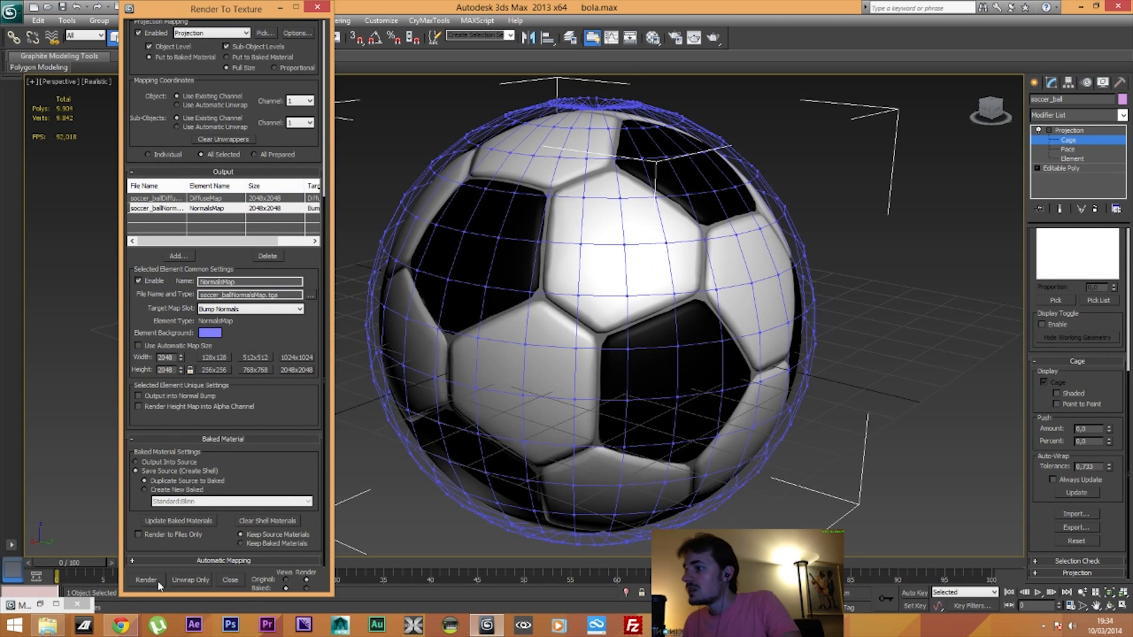
{"action": "left_click_drag", "start_coordinate": [292, 339], "coordinate": [292, 402]}
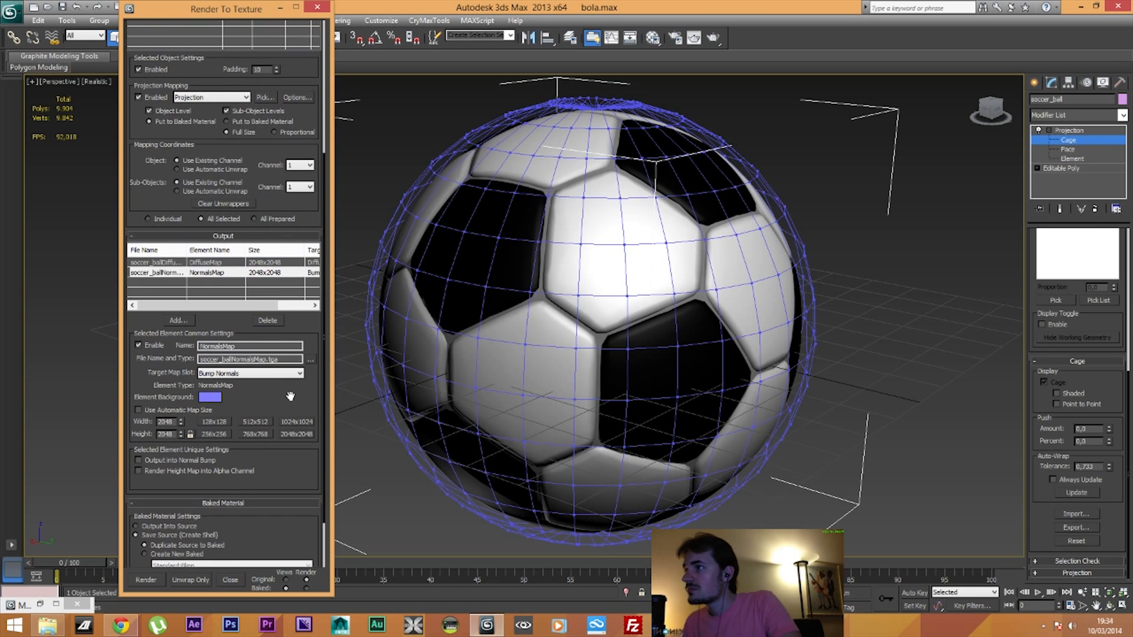
{"action": "left_click", "coordinate": [148, 581]}
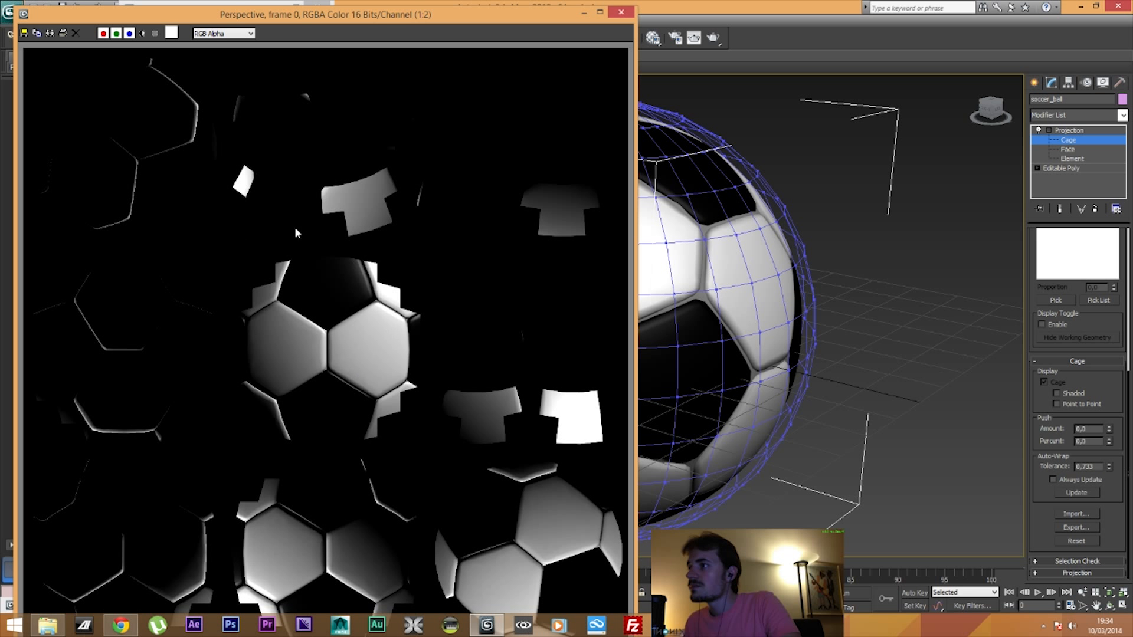
{"action": "scroll", "coordinate": [333, 307], "scroll_direction": "down", "scroll_amount": 1}
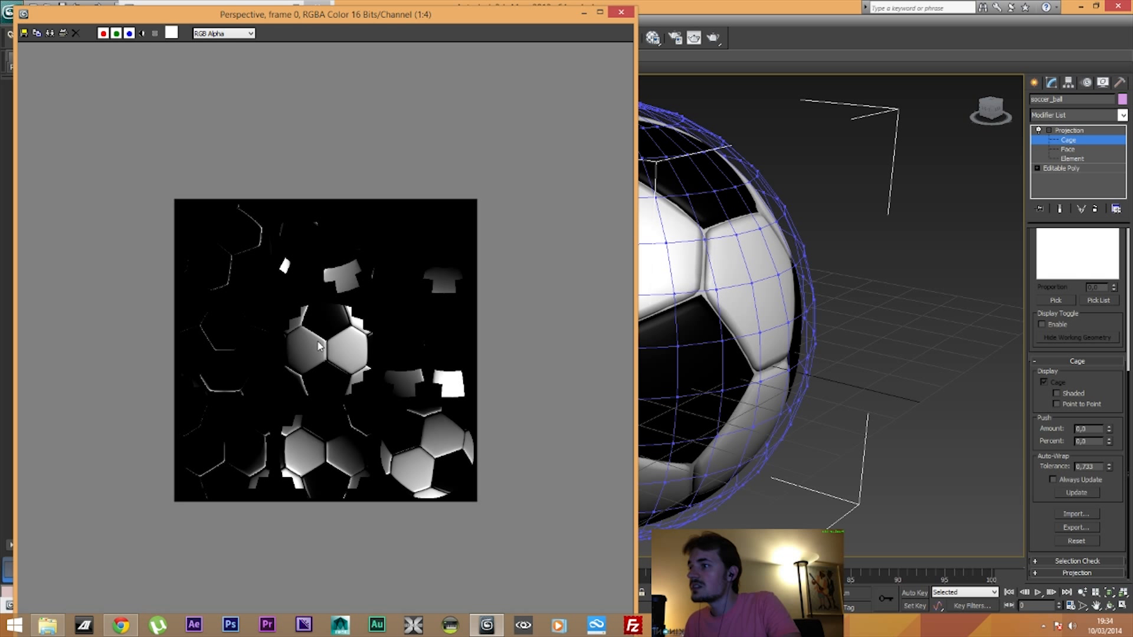
Switch to Photoshop and browse for images to open on the SSD 120G (D:) drive
{"action": "scroll", "coordinate": [318, 342], "scroll_direction": "up", "scroll_amount": 1}
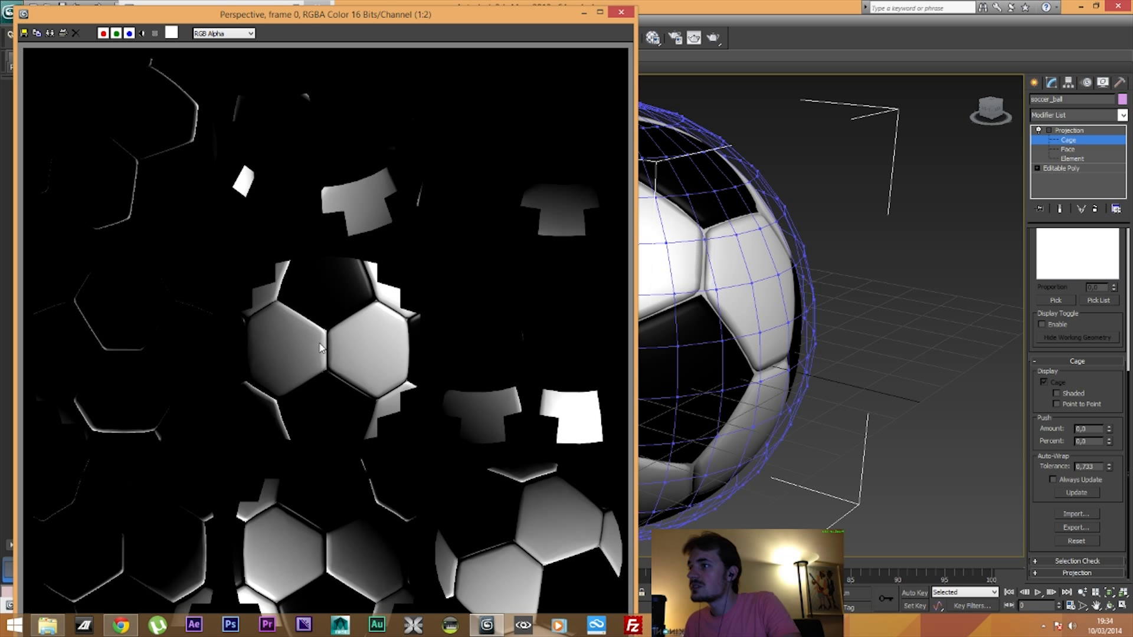
{"action": "left_click", "coordinate": [230, 626]}
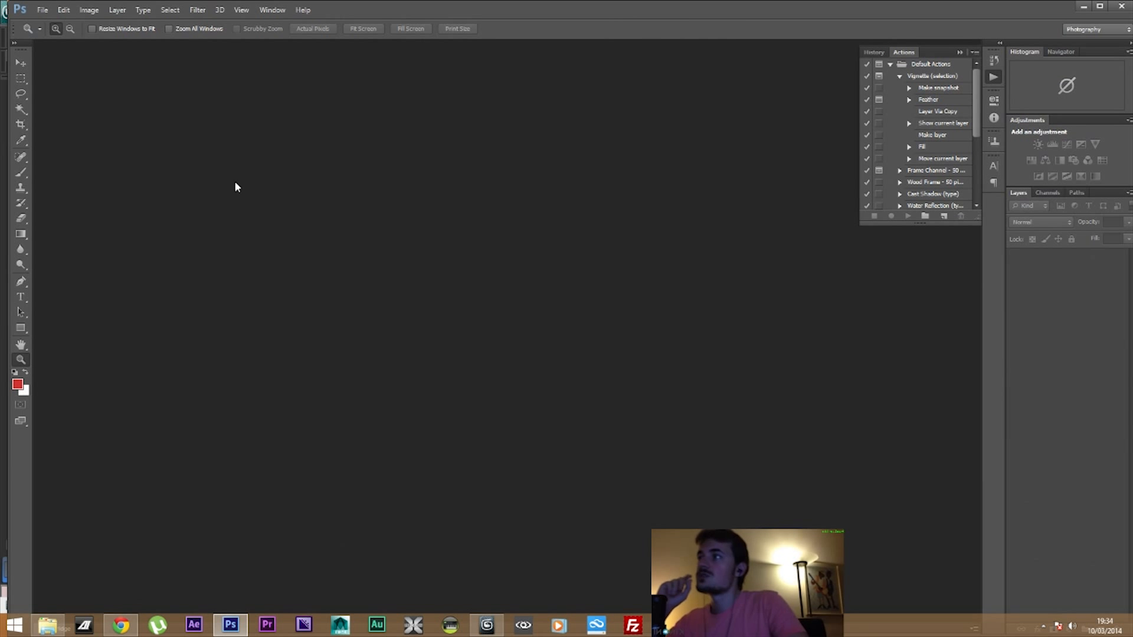
{"action": "double_click", "coordinate": [243, 178]}
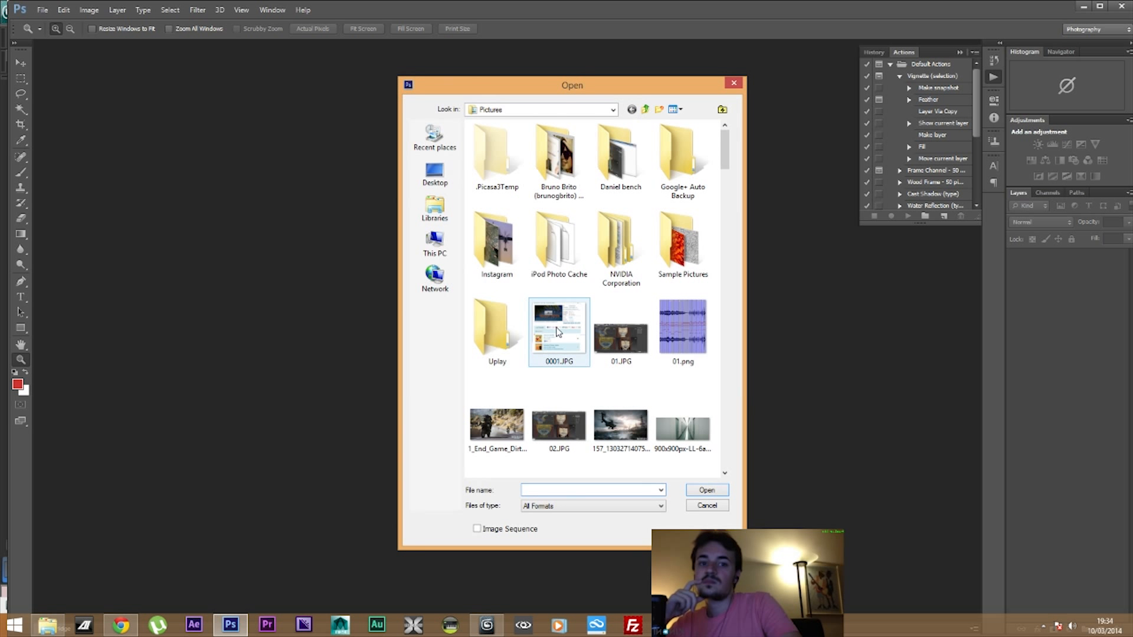
{"action": "left_click", "coordinate": [435, 242]}
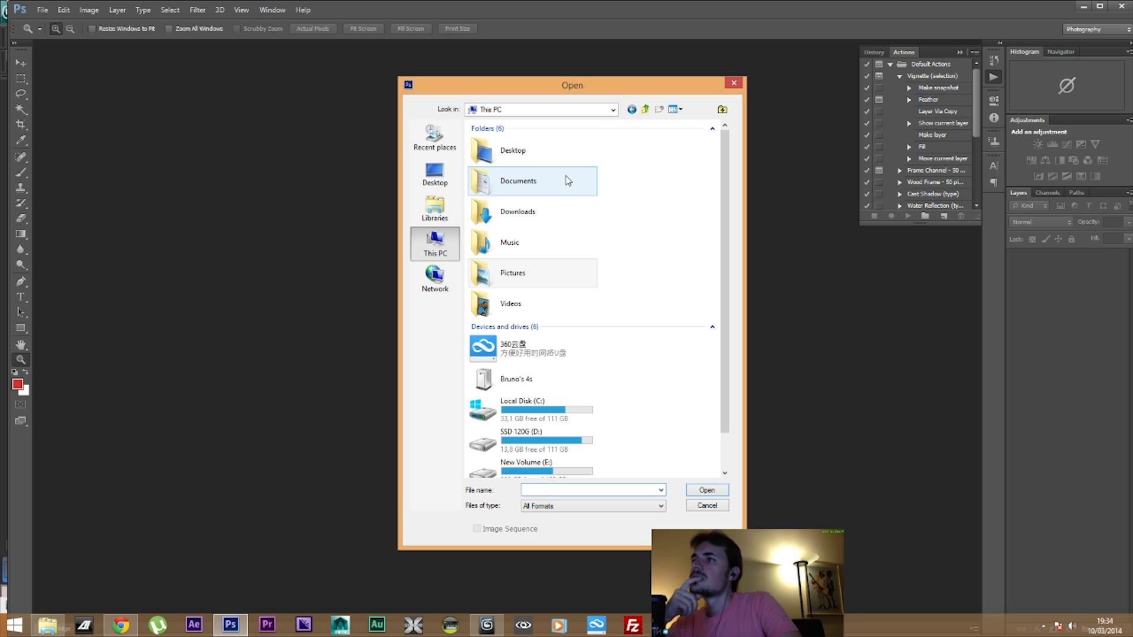
{"action": "left_click", "coordinate": [528, 448]}
{"action": "scroll", "coordinate": [673, 378], "scroll_direction": "down", "scroll_amount": 1}
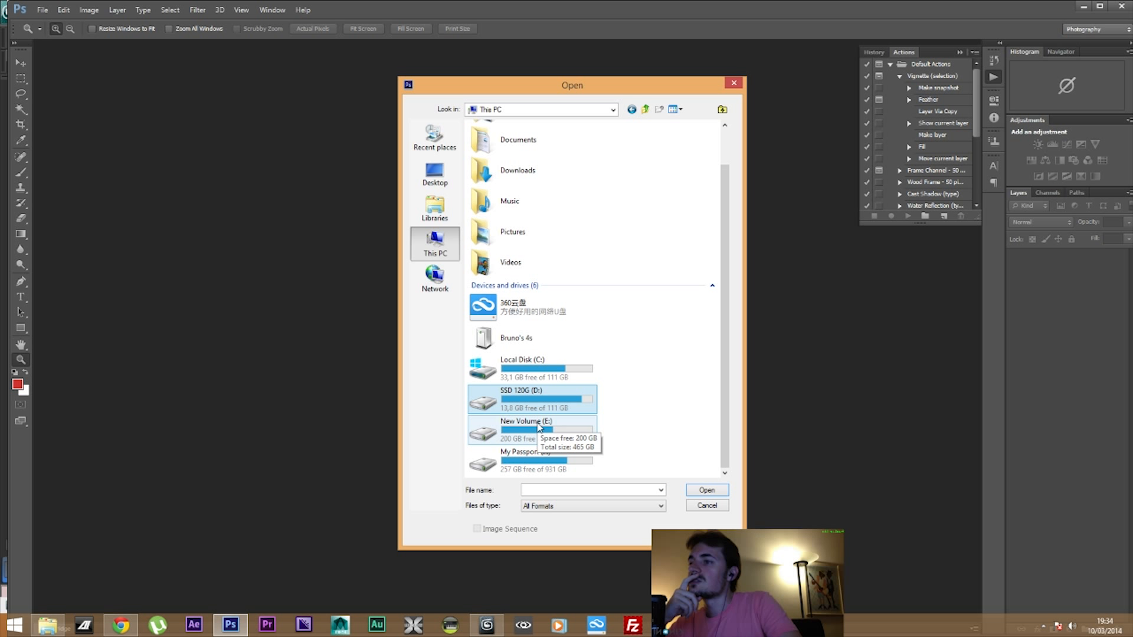
{"action": "double_click", "coordinate": [524, 398]}
Open both baked Targa maps, DiffuseMap and NormalsMap, from the soccer_ball folder under CryENGINE's GameSDK Objects
{"action": "double_click", "coordinate": [489, 217]}
{"action": "left_click", "coordinate": [646, 109]}
{"action": "left_click", "coordinate": [489, 140]}
{"action": "double_click", "coordinate": [488, 139]}
{"action": "double_click", "coordinate": [527, 241]}
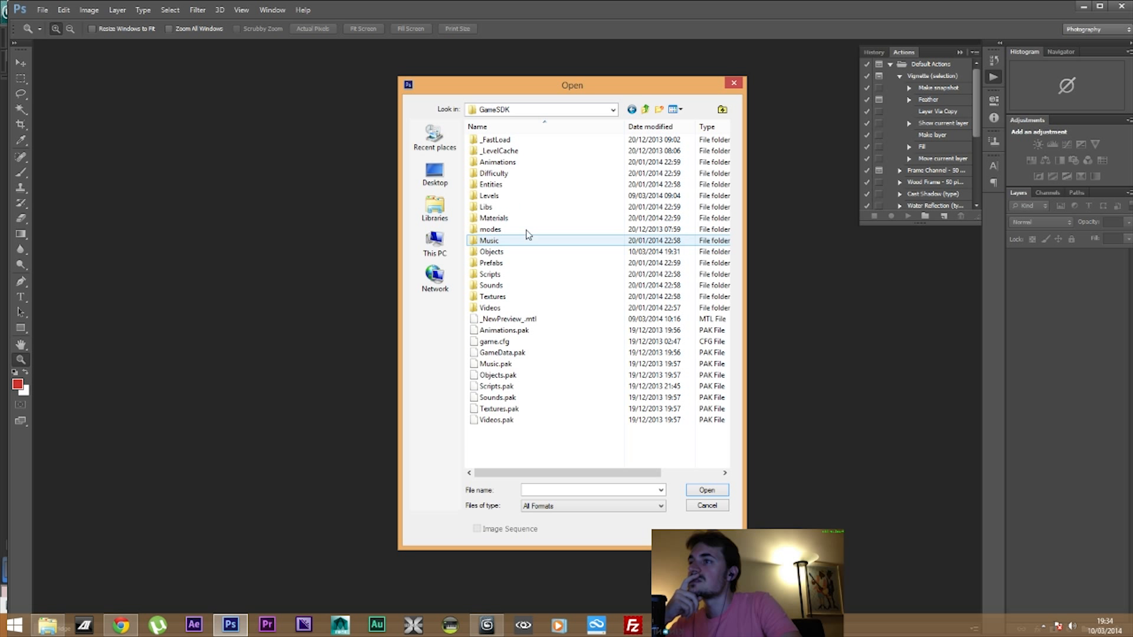
{"action": "double_click", "coordinate": [515, 252]}
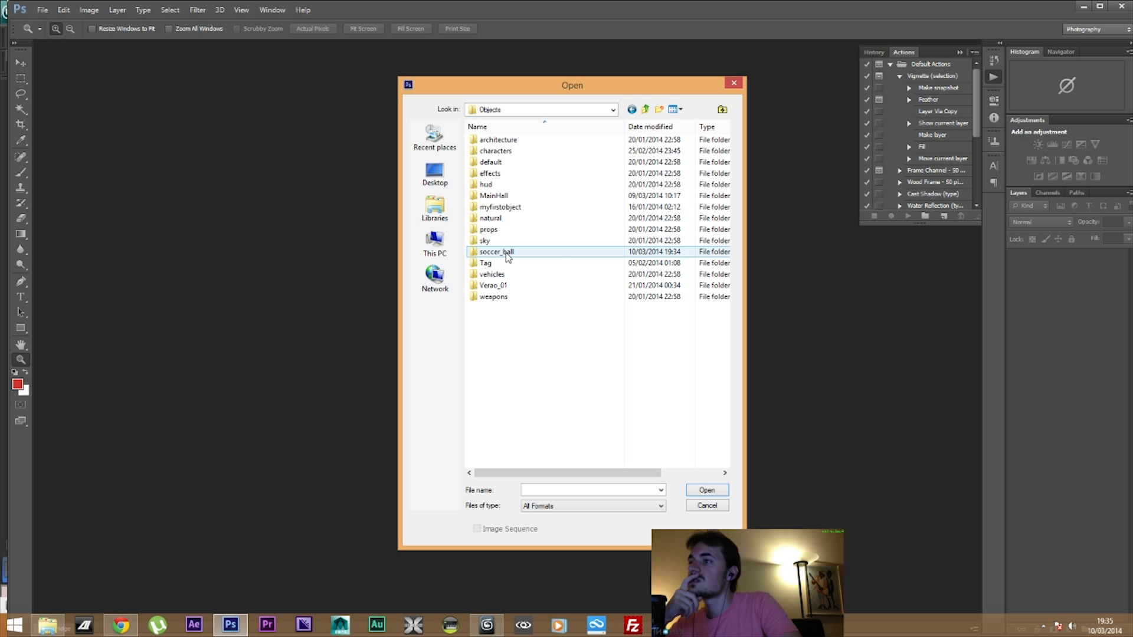
{"action": "double_click", "coordinate": [513, 254]}
{"action": "left_click_drag", "start_coordinate": [600, 258], "coordinate": [470, 125]}
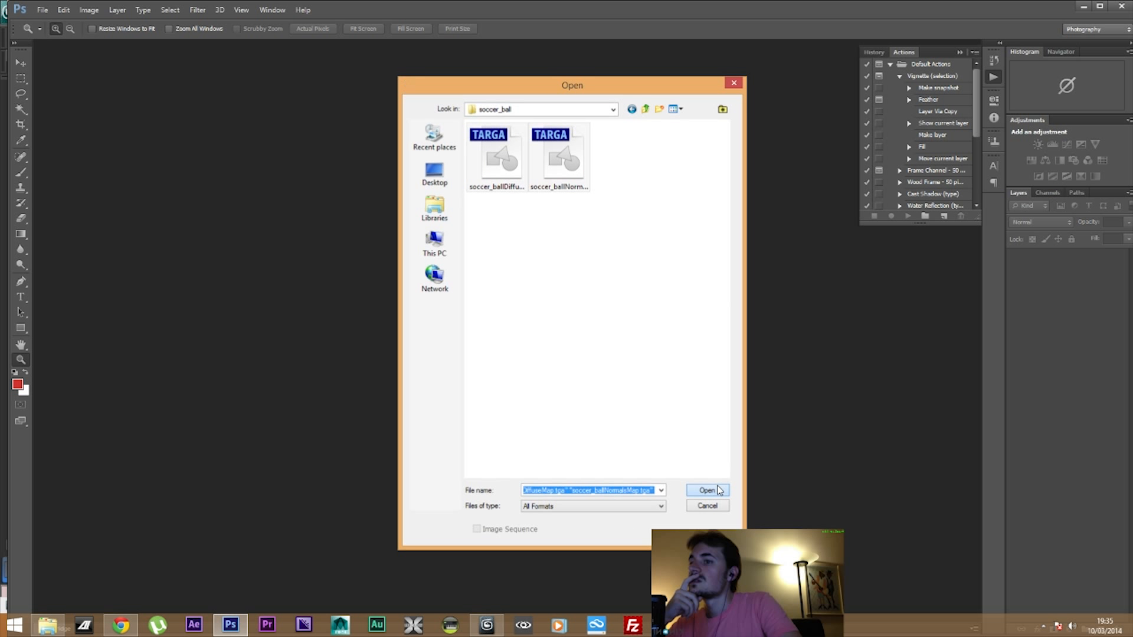
{"action": "left_click", "coordinate": [707, 490]}
Check both opened maps and save the normals map as soccer_ballNormalsMap.tif in the CryTIFPlugin format
{"action": "left_click", "coordinate": [111, 44]}
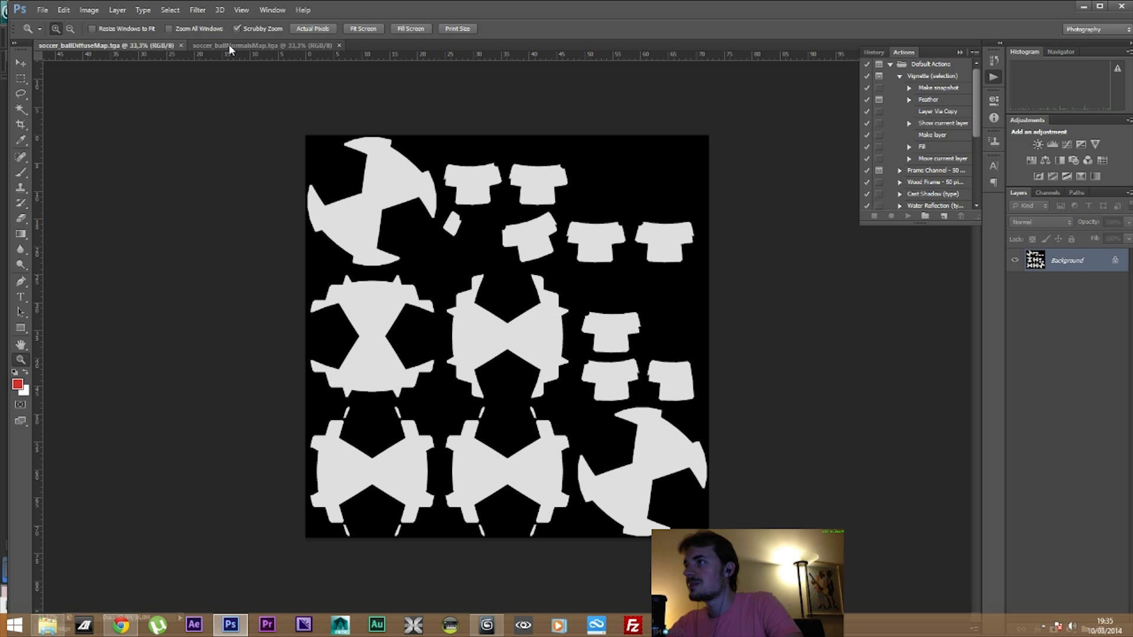
{"action": "left_click", "coordinate": [205, 44]}
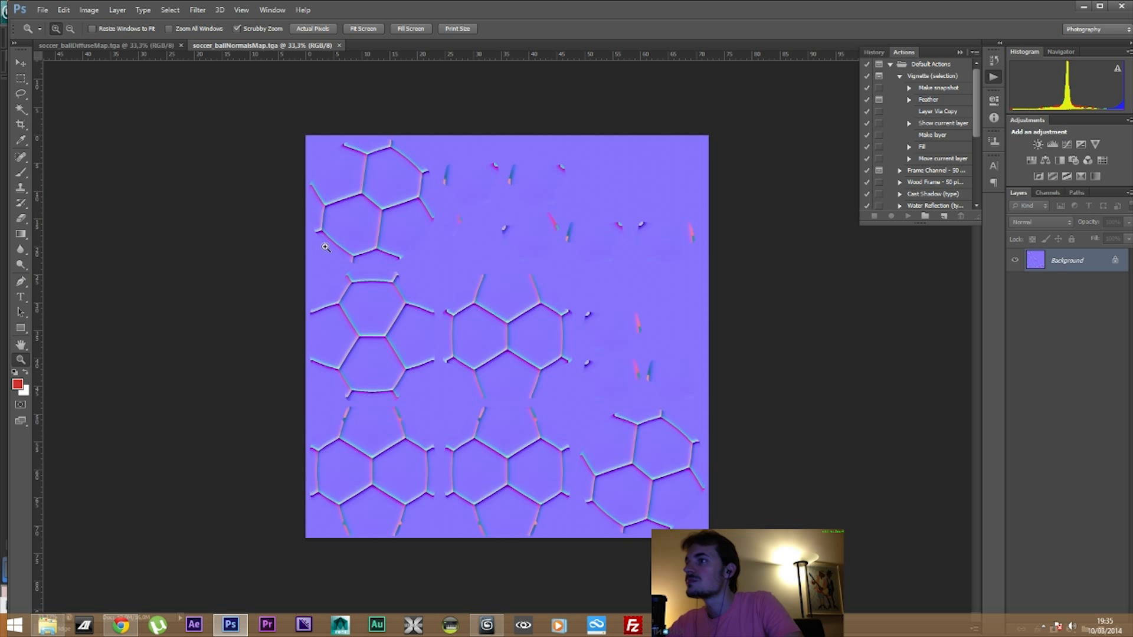
{"action": "left_click", "coordinate": [377, 307]}
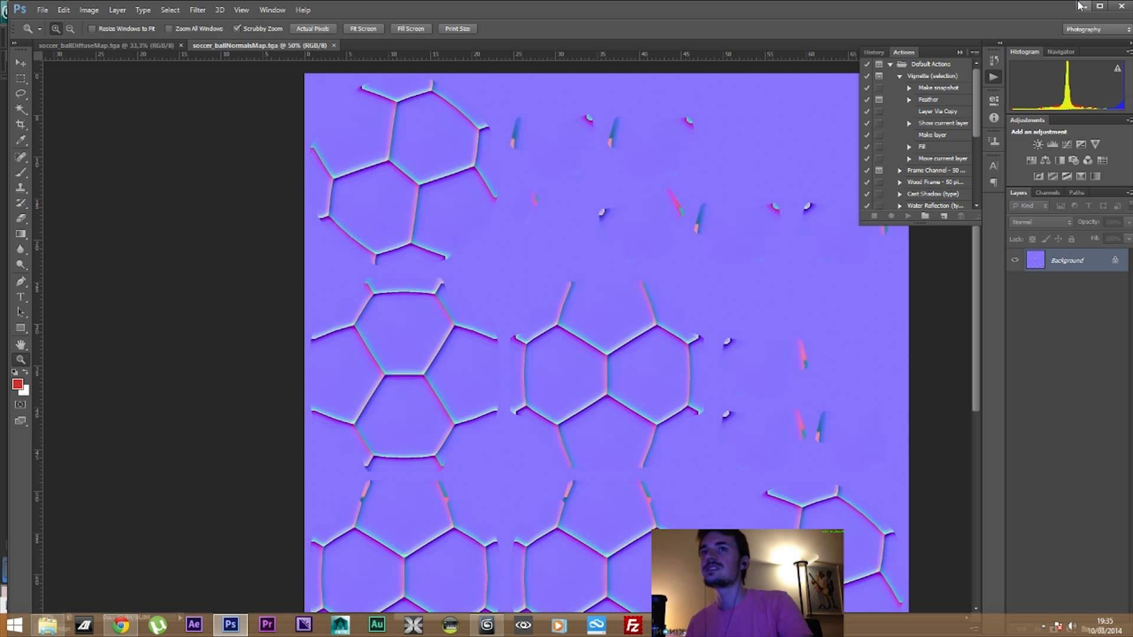
{"action": "left_click", "coordinate": [42, 10]}
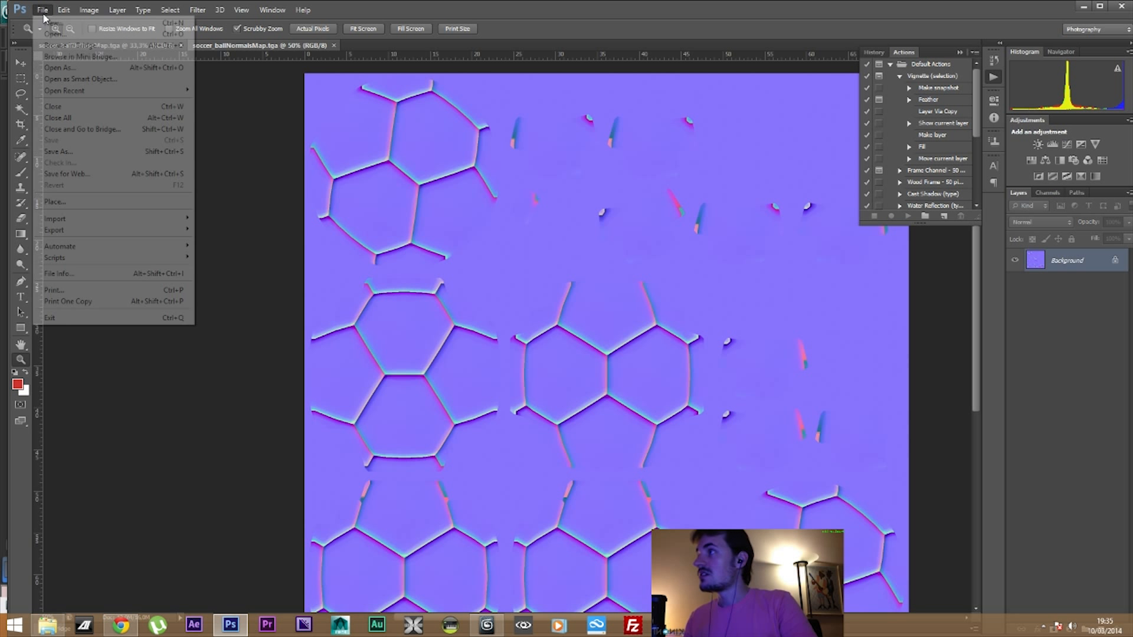
{"action": "left_click", "coordinate": [73, 152]}
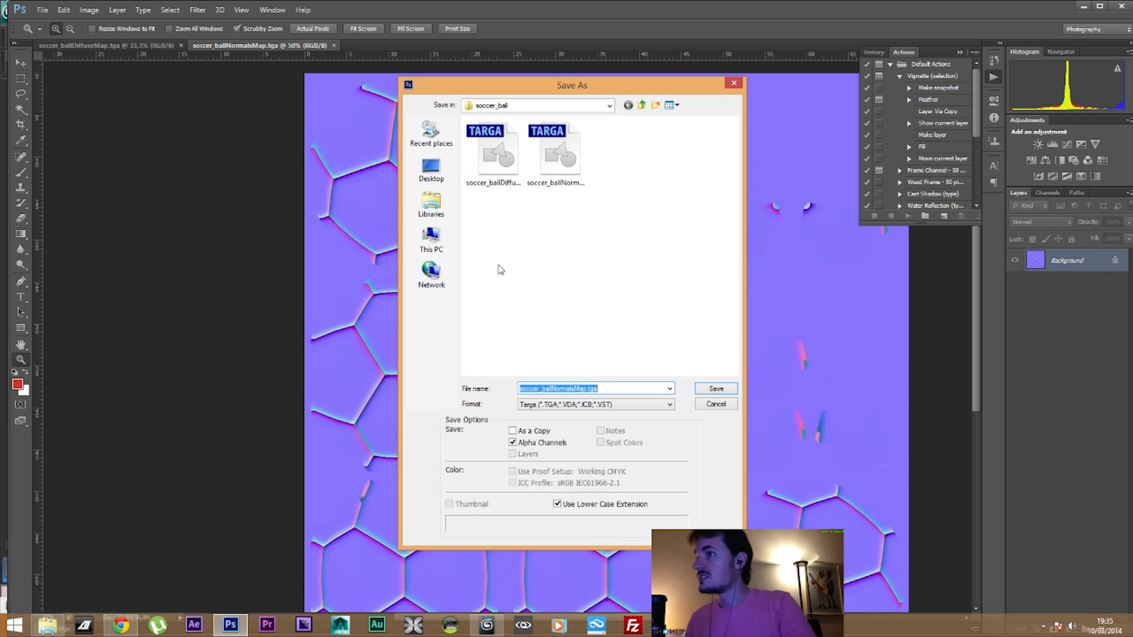
{"action": "left_click", "coordinate": [583, 405]}
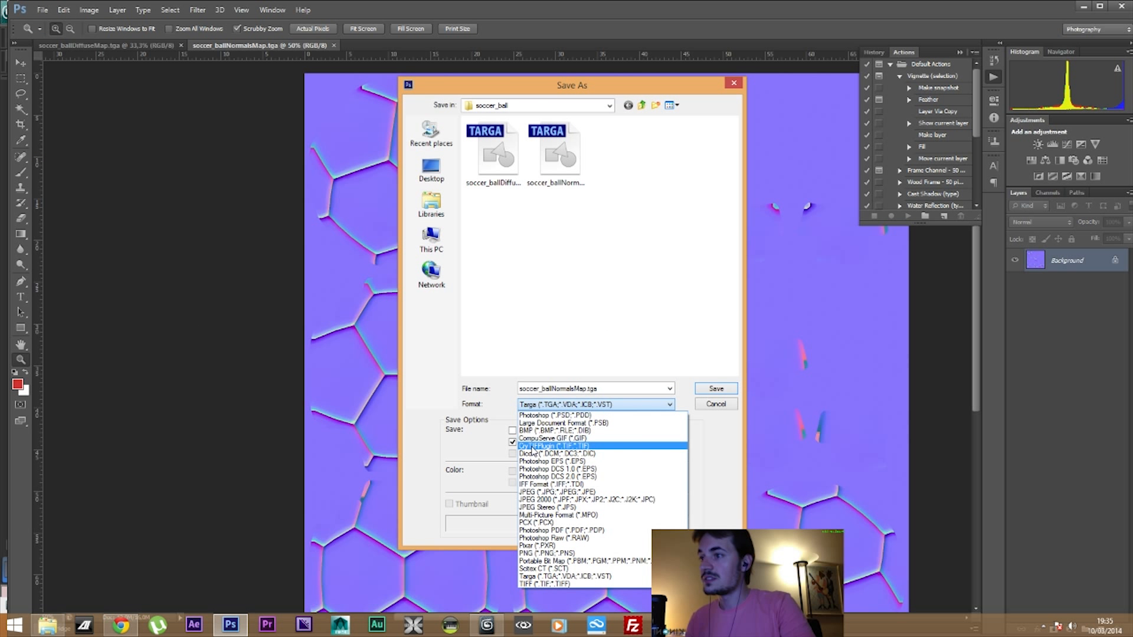
{"action": "left_click", "coordinate": [536, 446]}
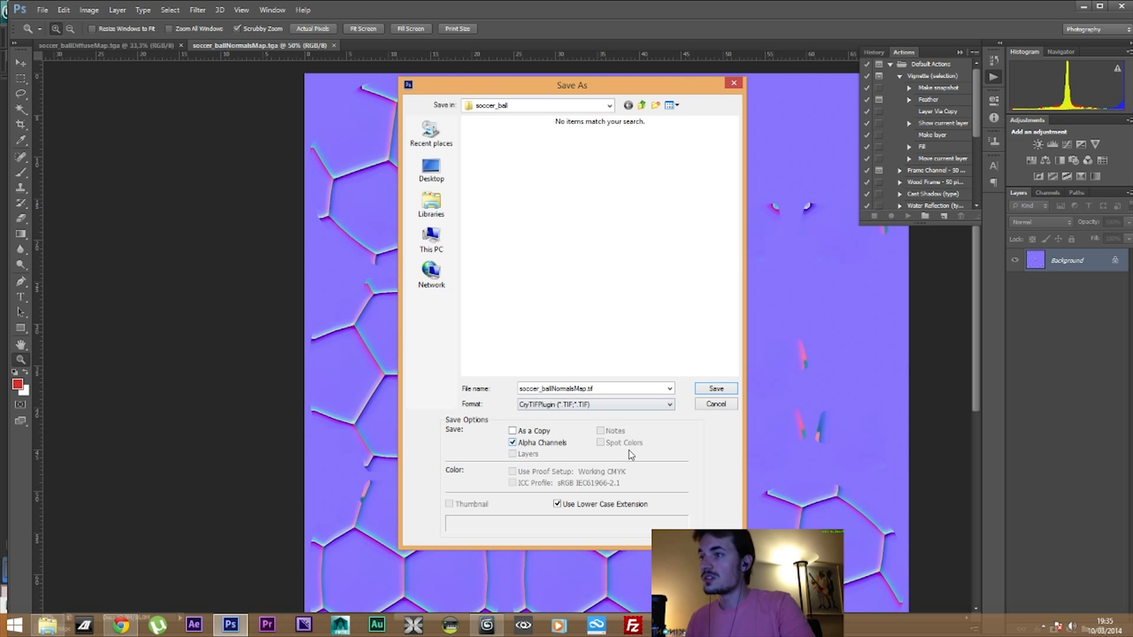
{"action": "left_click", "coordinate": [717, 391]}
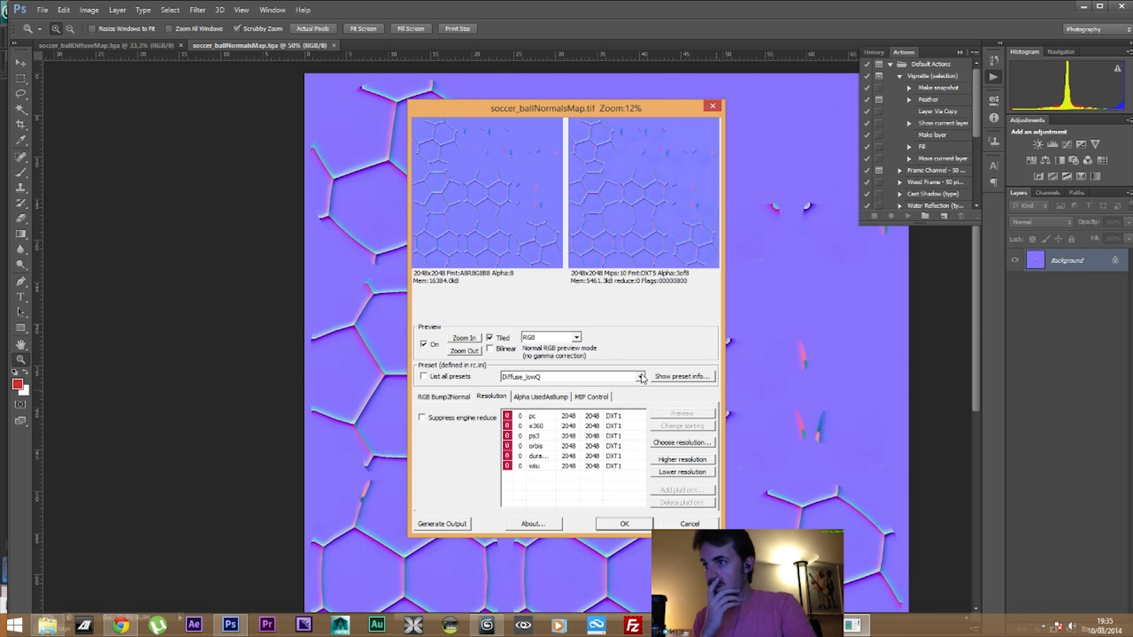
Apply the Normalmap_lowQ preset to soccer_ballNormalsMap.tif and finish its export
{"action": "left_click", "coordinate": [641, 377]}
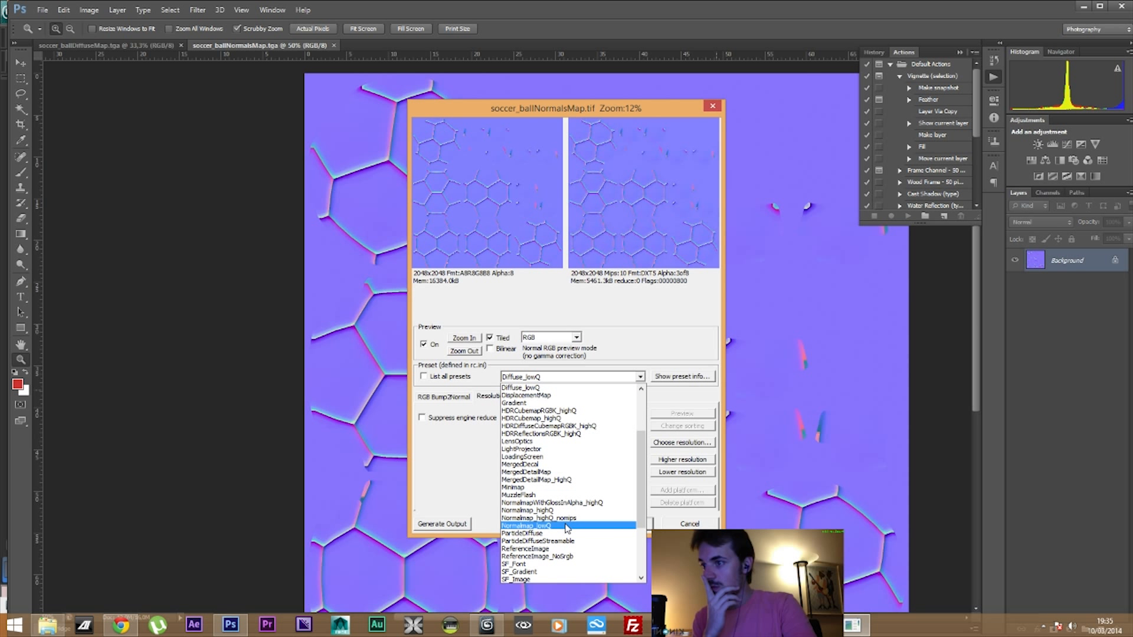
{"action": "left_click", "coordinate": [539, 527]}
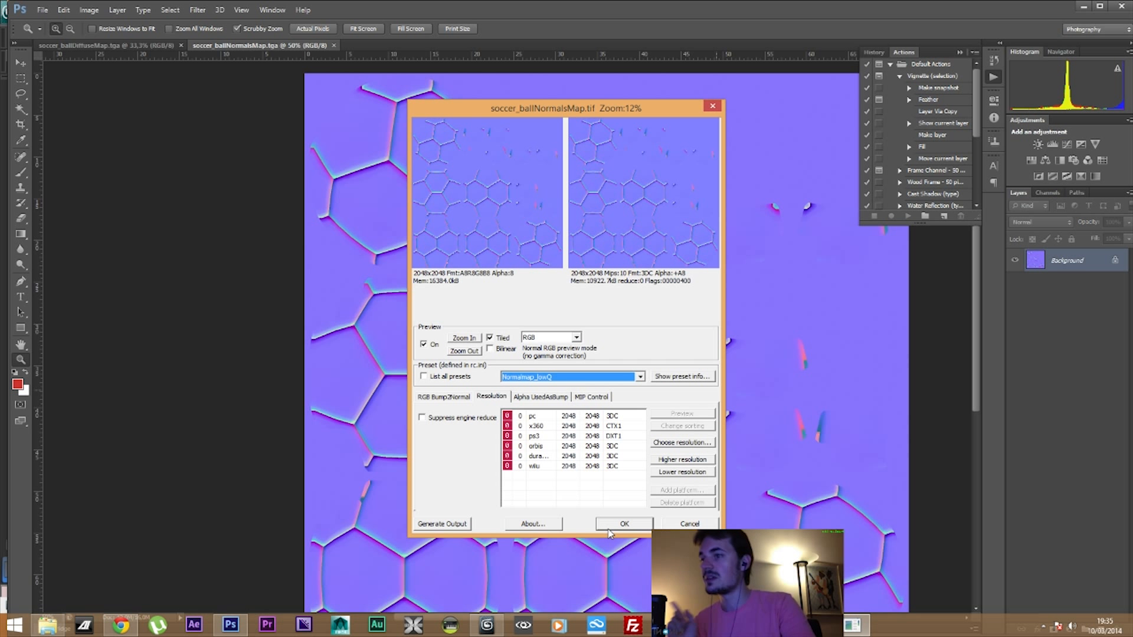
{"action": "left_click", "coordinate": [620, 525]}
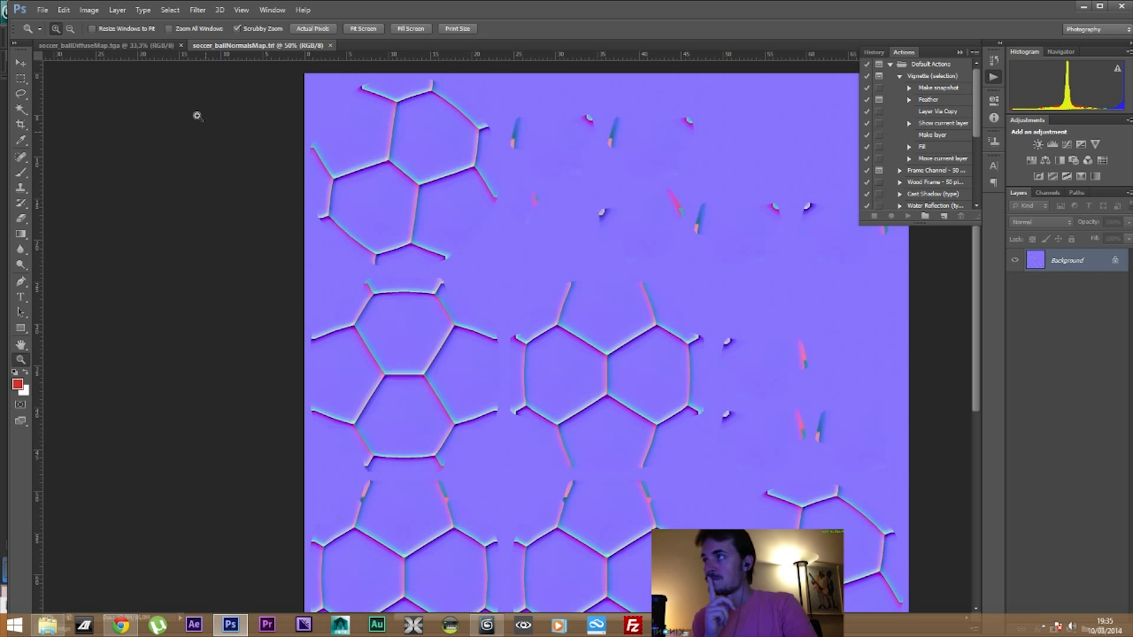
Save the diffuse map as soccer_ballDiffuseMap.tif in the CryTIFPlugin format, keeping the Diffuse_lowQ preset
{"action": "left_click", "coordinate": [103, 46]}
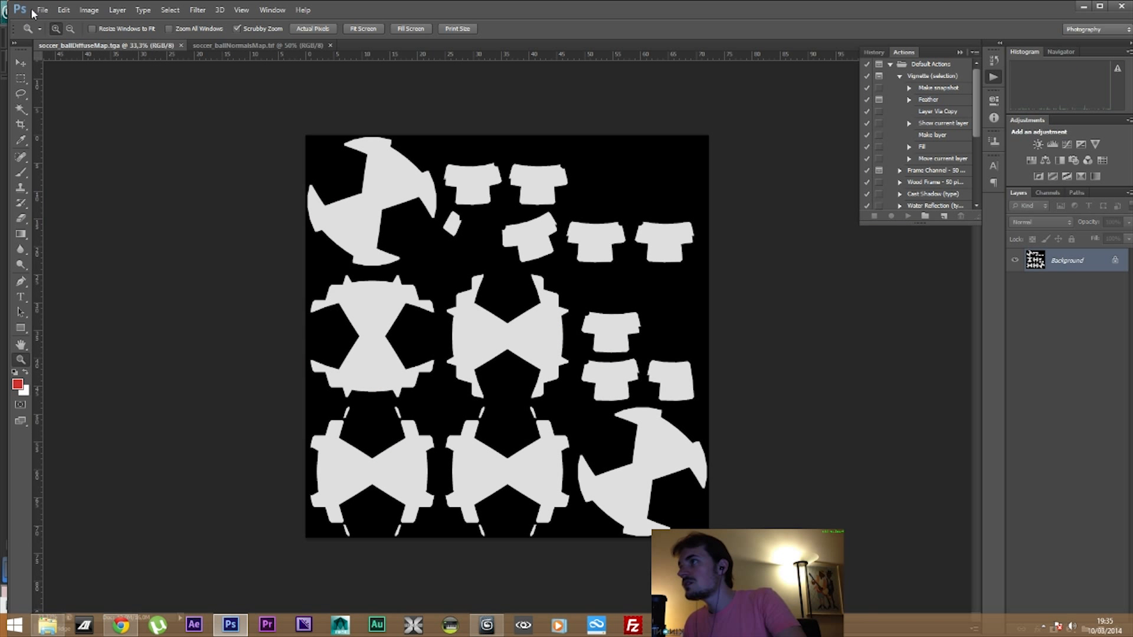
{"action": "left_click", "coordinate": [42, 11]}
{"action": "left_click", "coordinate": [65, 152]}
{"action": "left_click", "coordinate": [563, 404]}
{"action": "left_click", "coordinate": [555, 446]}
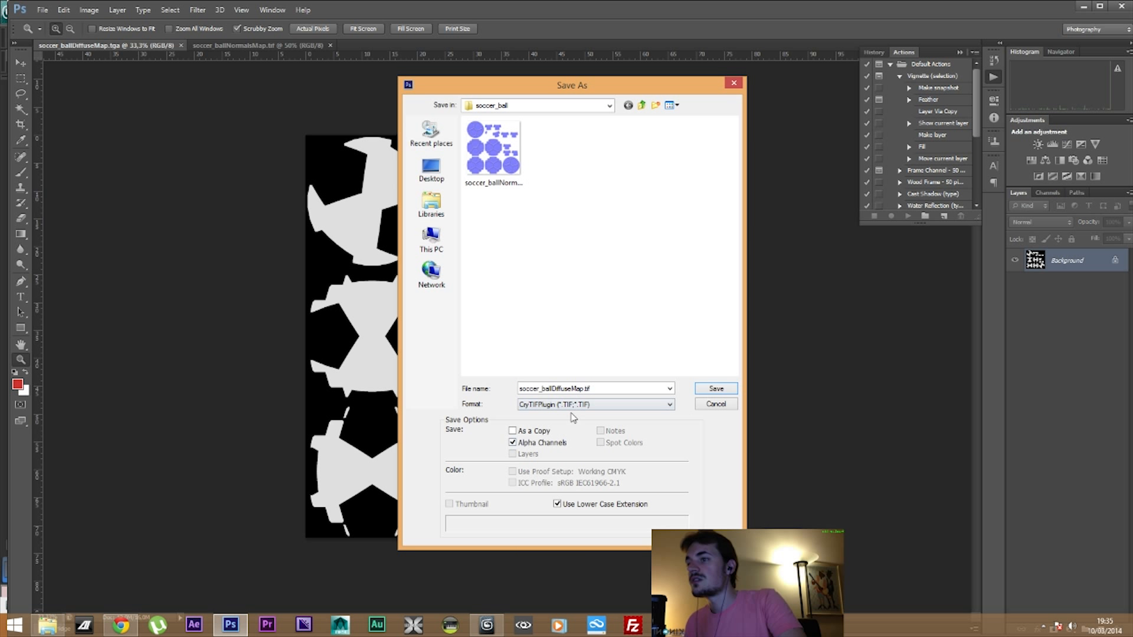
{"action": "left_click", "coordinate": [580, 406]}
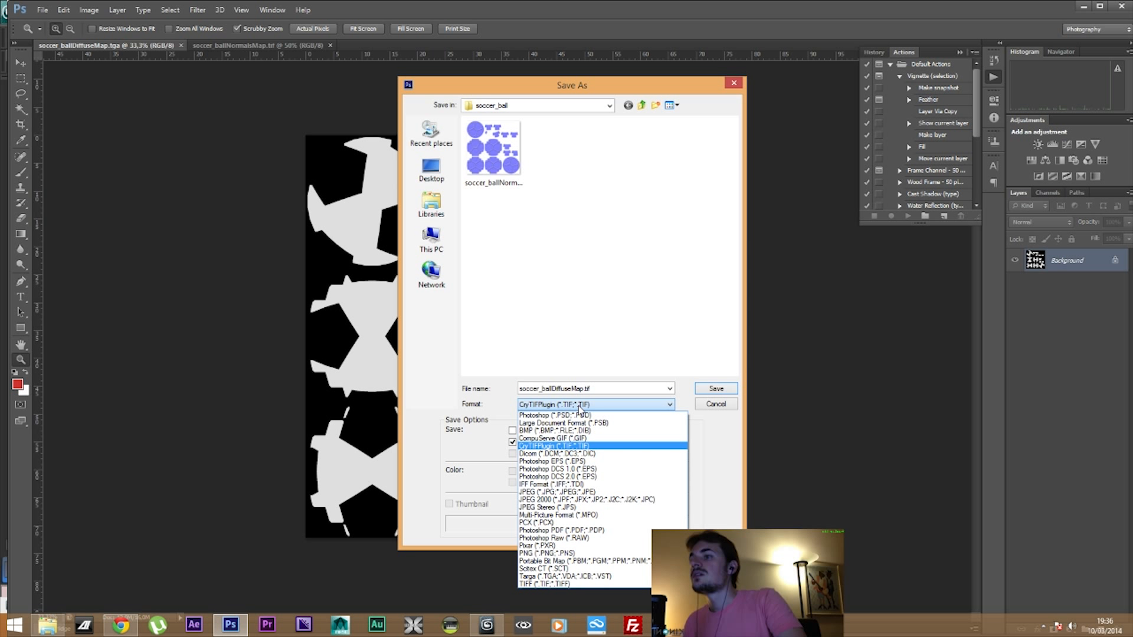
{"action": "left_click", "coordinate": [580, 406]}
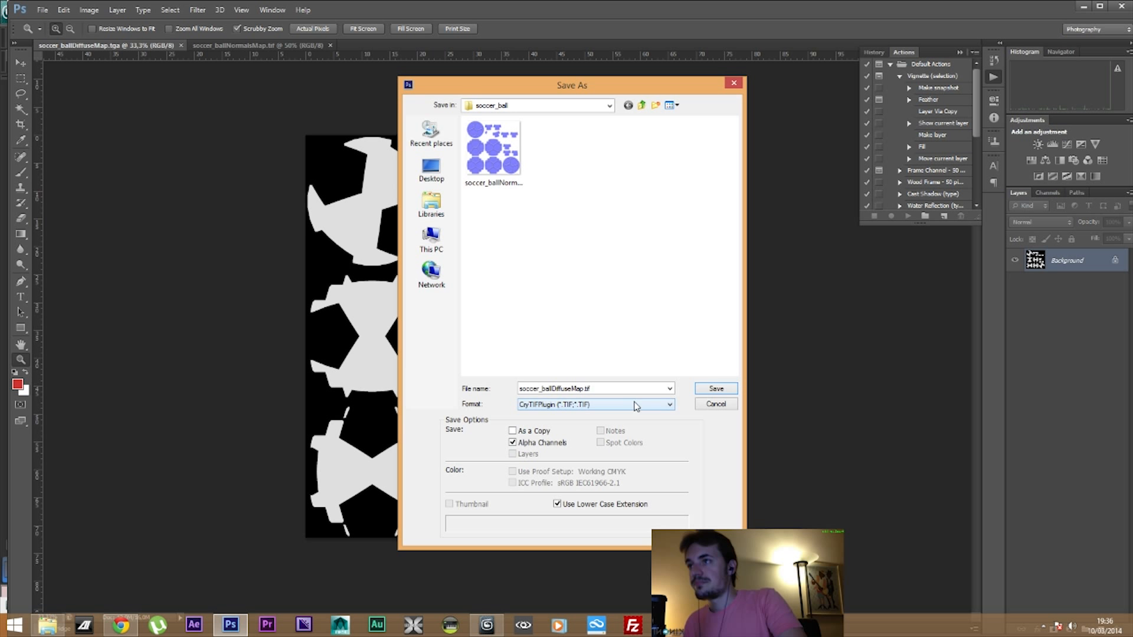
{"action": "left_click", "coordinate": [716, 389]}
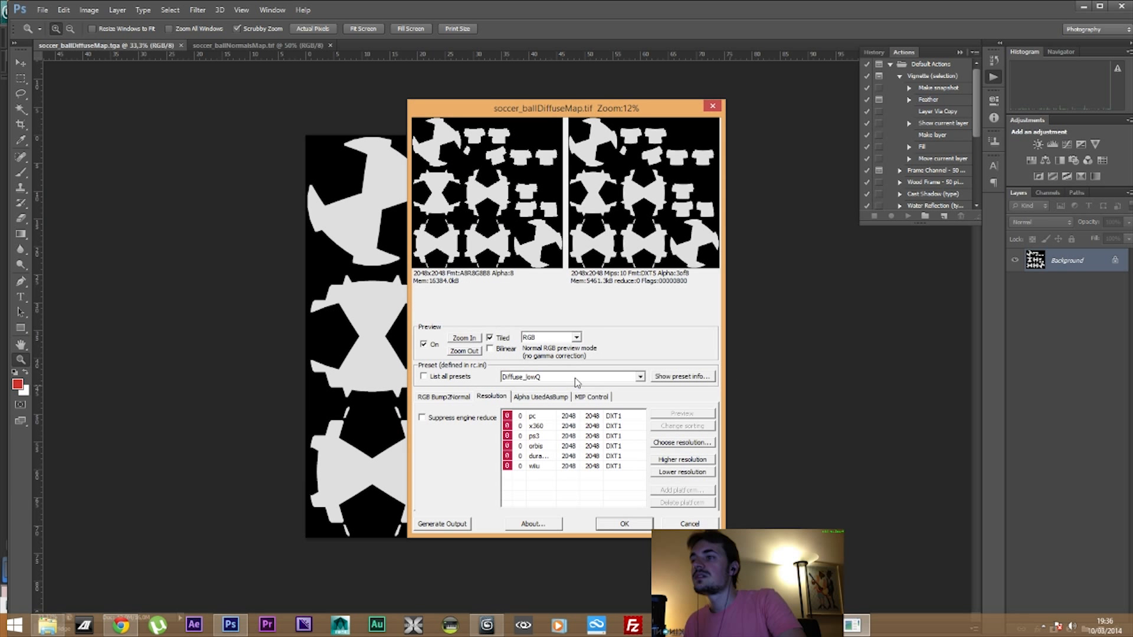
{"action": "left_click", "coordinate": [626, 524]}
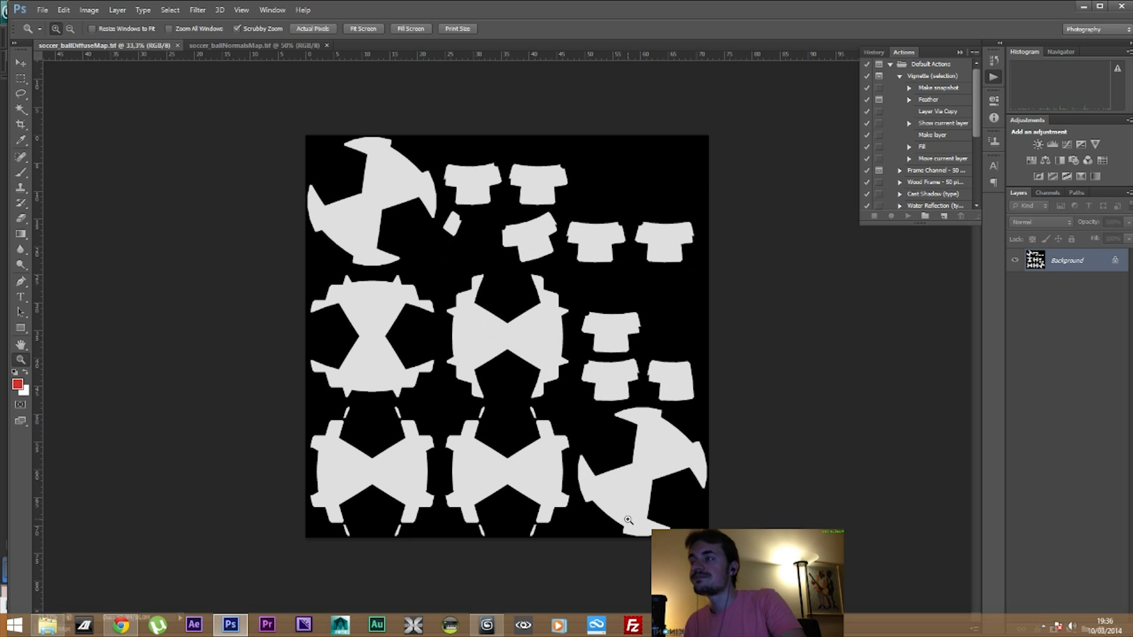
Switch back to 3ds Max and close the baked image and the Render To Texture dialog
{"action": "left_click", "coordinate": [487, 627]}
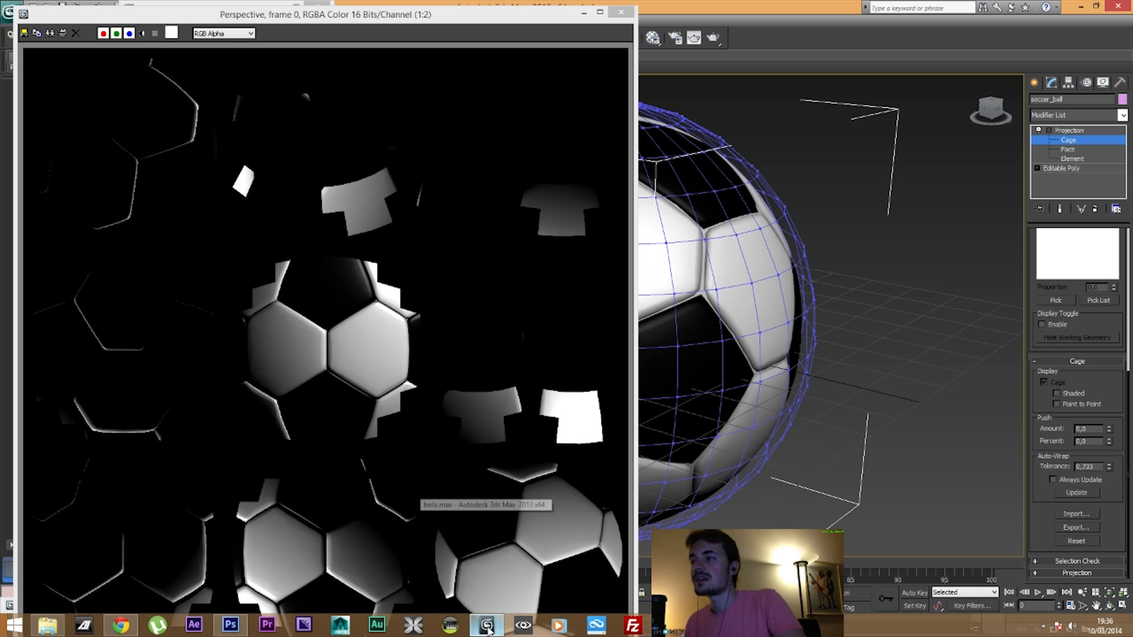
{"action": "left_click", "coordinate": [621, 12]}
{"action": "middle_click_drag", "start_coordinate": [902, 232], "coordinate": [914, 240]}
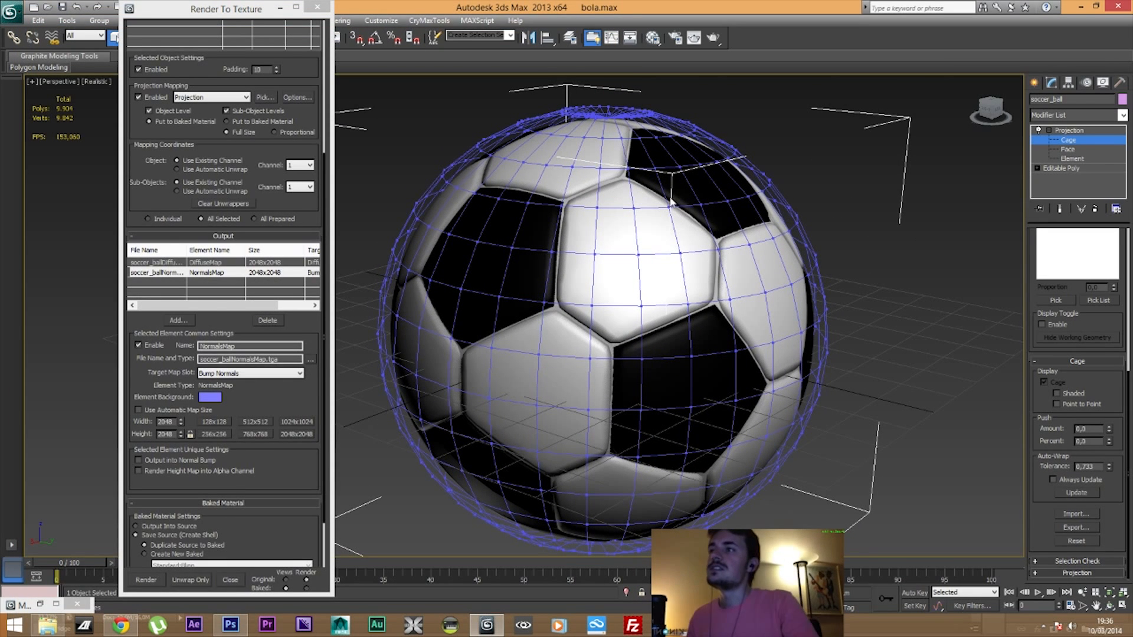
{"action": "left_click", "coordinate": [317, 6]}
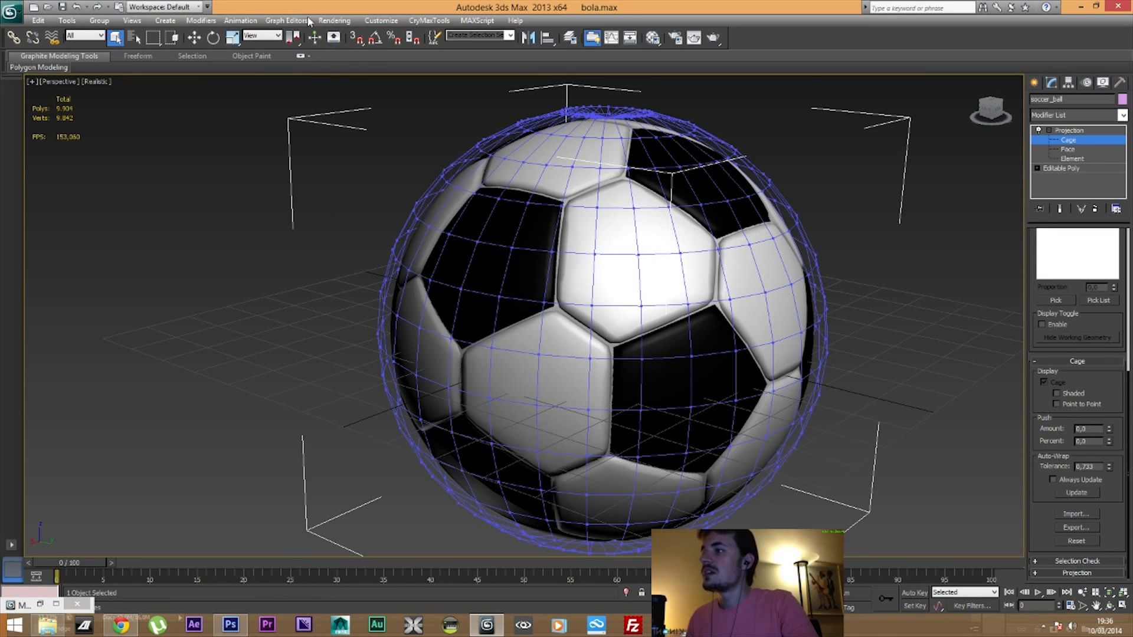
Save the scene as bola.max in the Cry Assets soccer_ball folder, overwriting the existing file
{"action": "left_click", "coordinate": [11, 11]}
{"action": "left_click", "coordinate": [40, 148]}
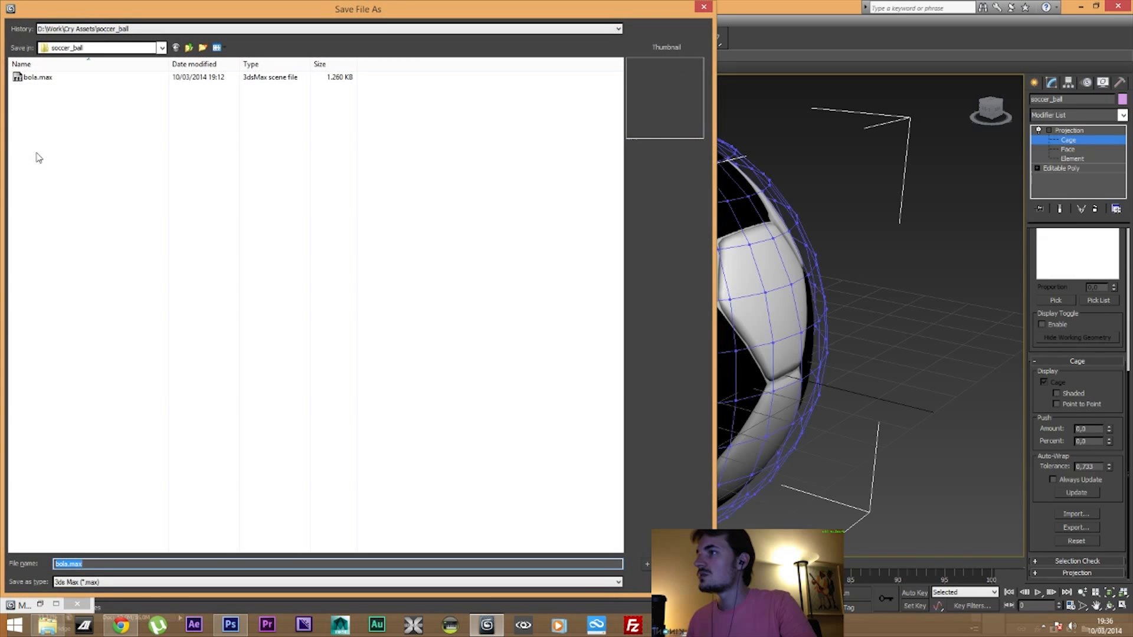
{"action": "key", "text": "Return"}
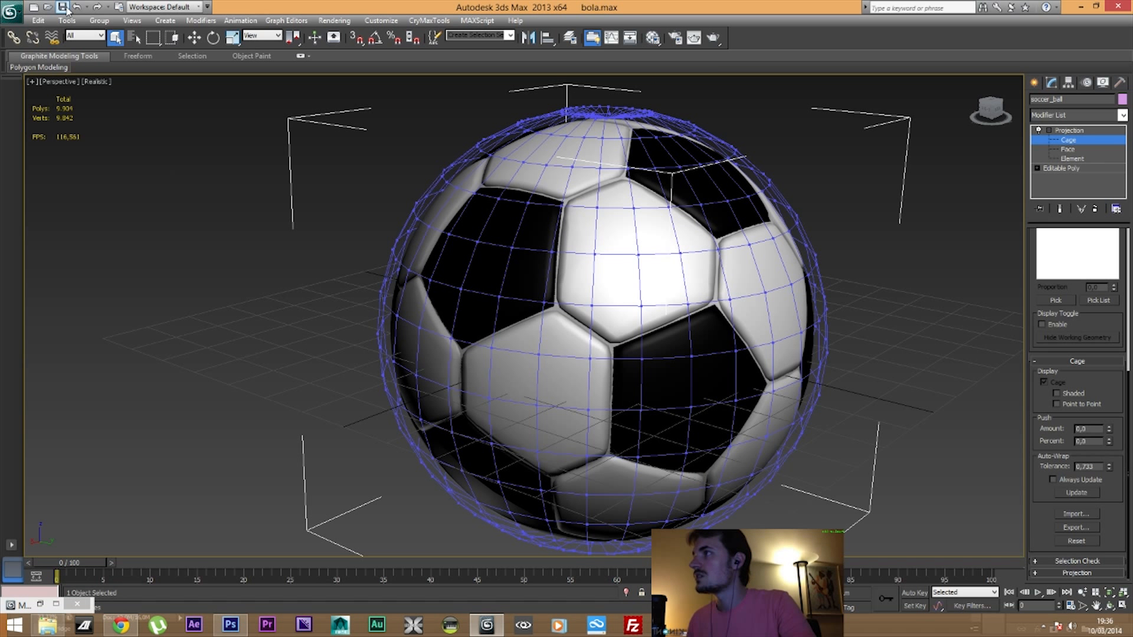
Save a copy of the scene as soccer_ball.max in the D:\CryENGINE\GameSDK\Objects\soccer_ball folder
{"action": "left_click", "coordinate": [12, 12]}
{"action": "left_click", "coordinate": [37, 144]}
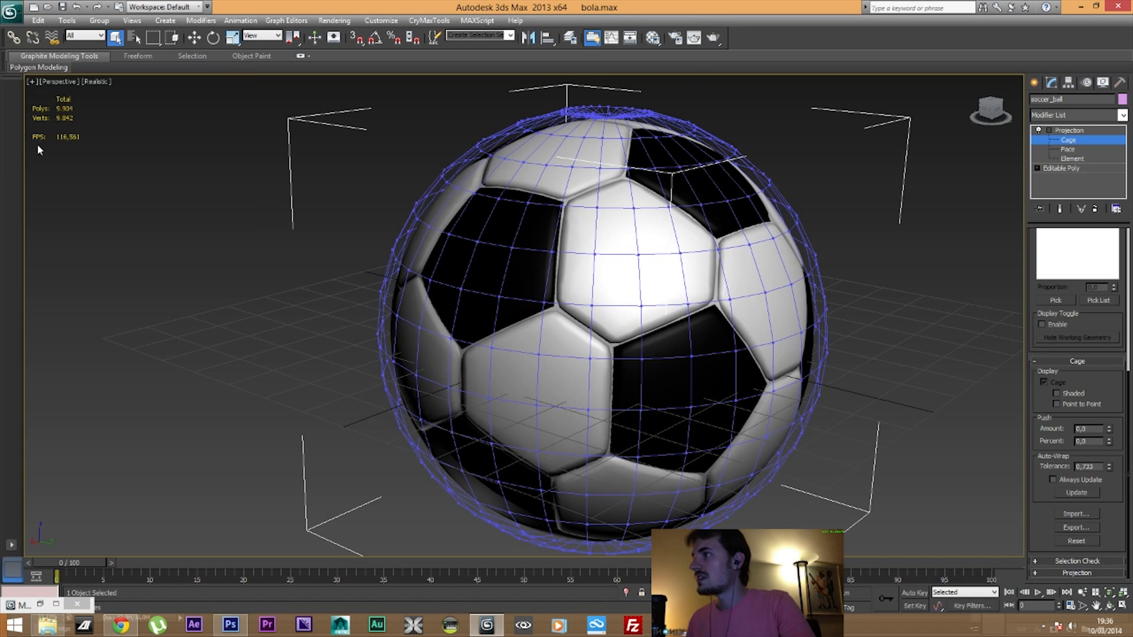
{"action": "left_click", "coordinate": [157, 29]}
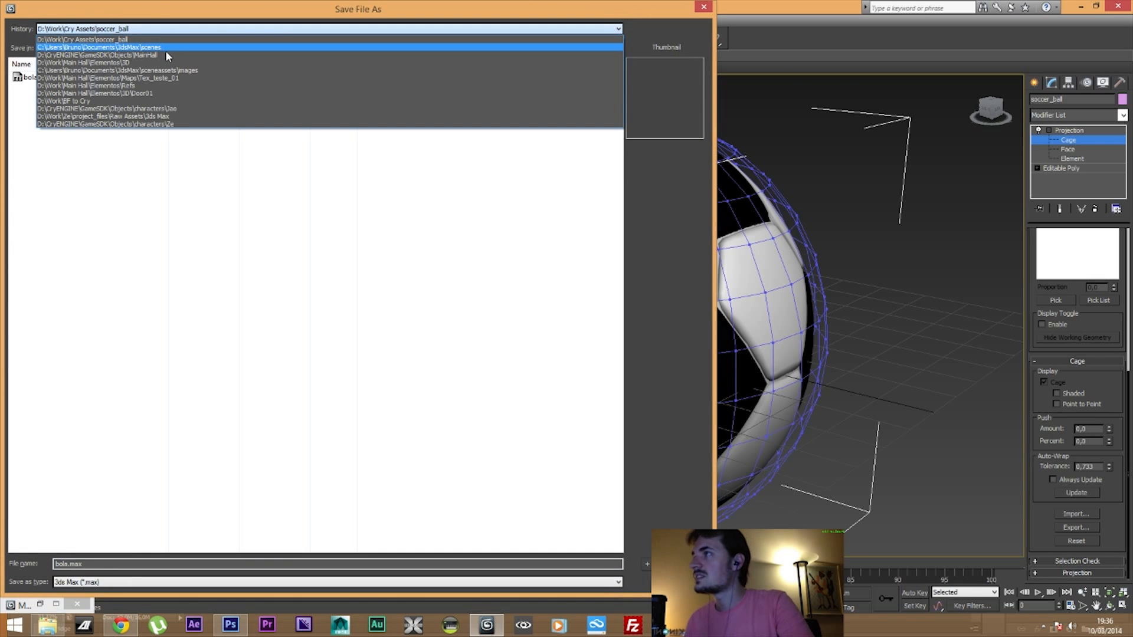
{"action": "left_click", "coordinate": [156, 37]}
{"action": "left_click", "coordinate": [114, 49]}
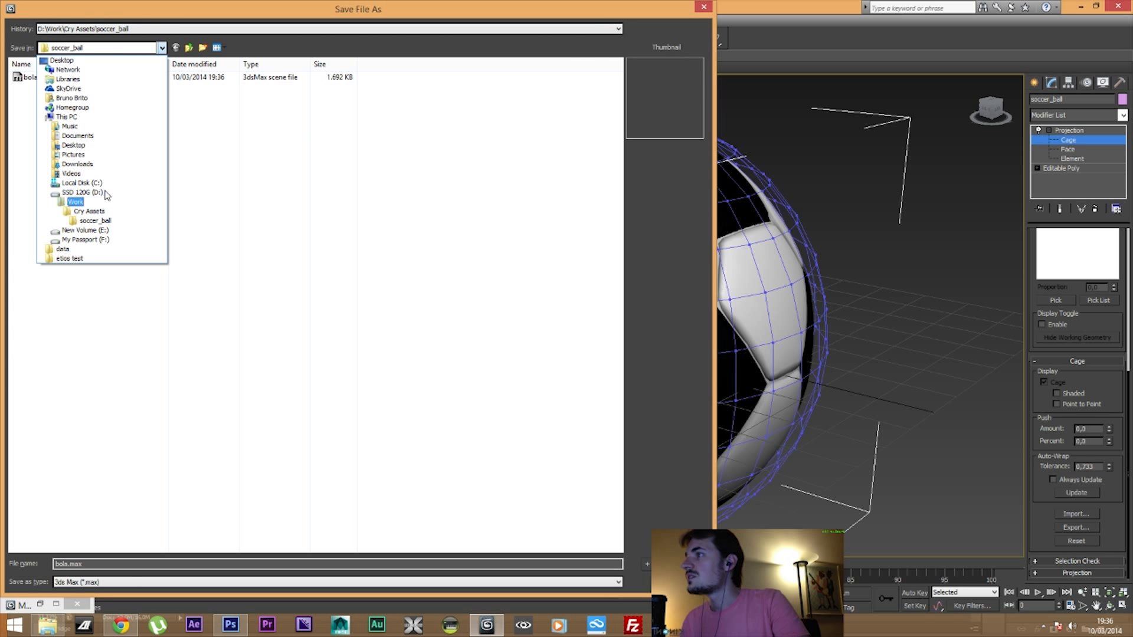
{"action": "left_click", "coordinate": [80, 193]}
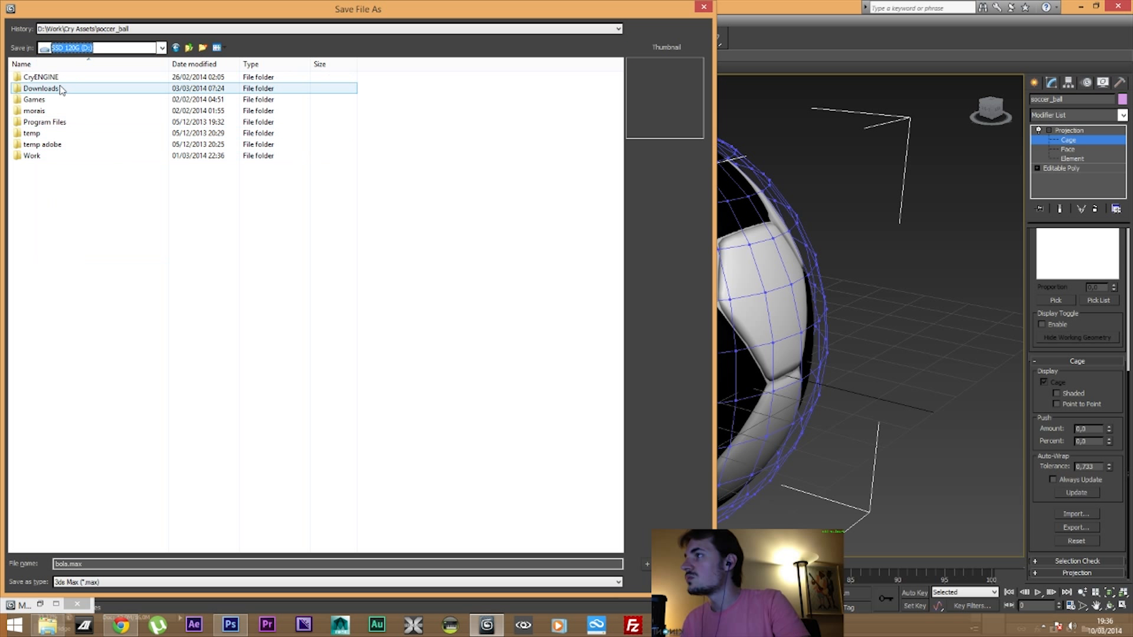
{"action": "left_click", "coordinate": [68, 63]}
{"action": "left_click", "coordinate": [66, 63]}
{"action": "double_click", "coordinate": [40, 76]}
{"action": "double_click", "coordinate": [68, 178]}
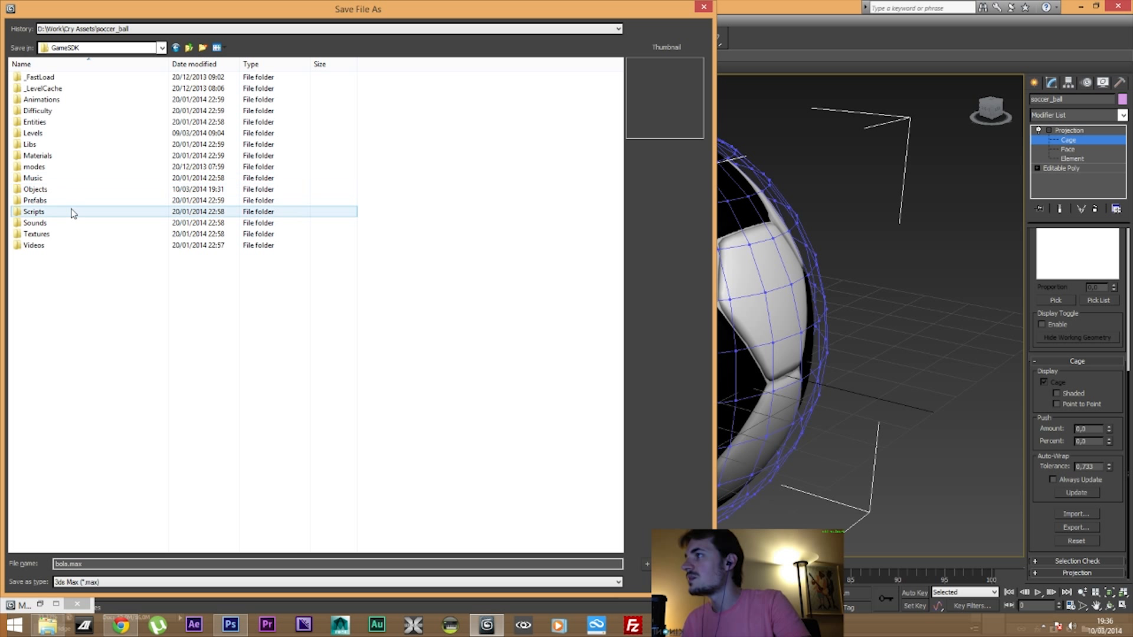
{"action": "double_click", "coordinate": [63, 190]}
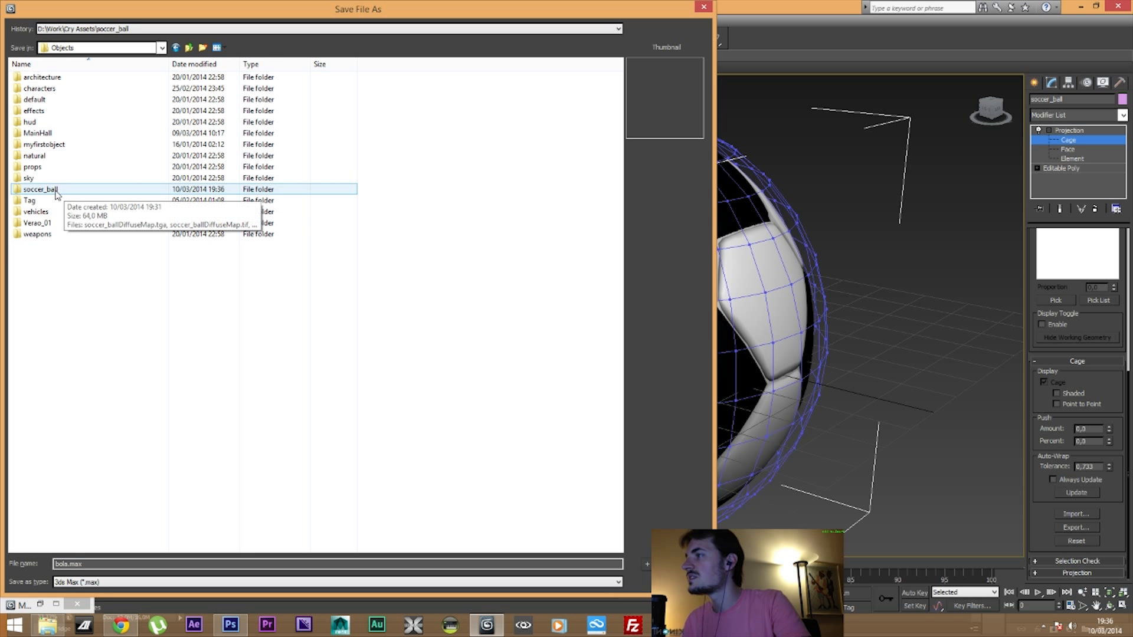
{"action": "double_click", "coordinate": [40, 189]}
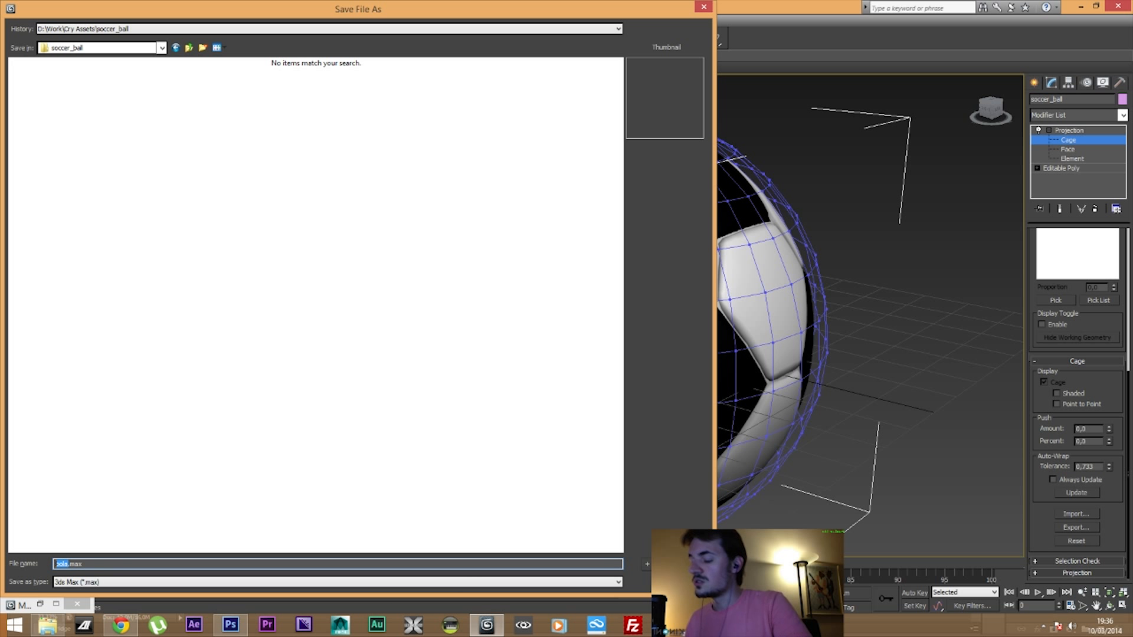
{"action": "type", "text": "soccer_ball"}
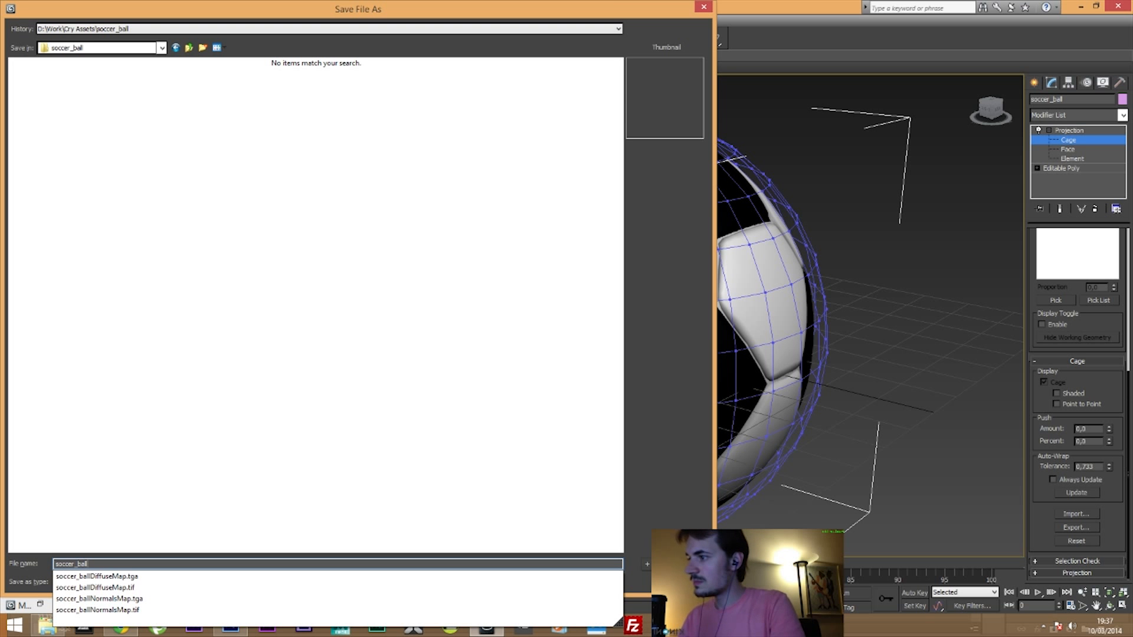
{"action": "key", "text": "Return"}
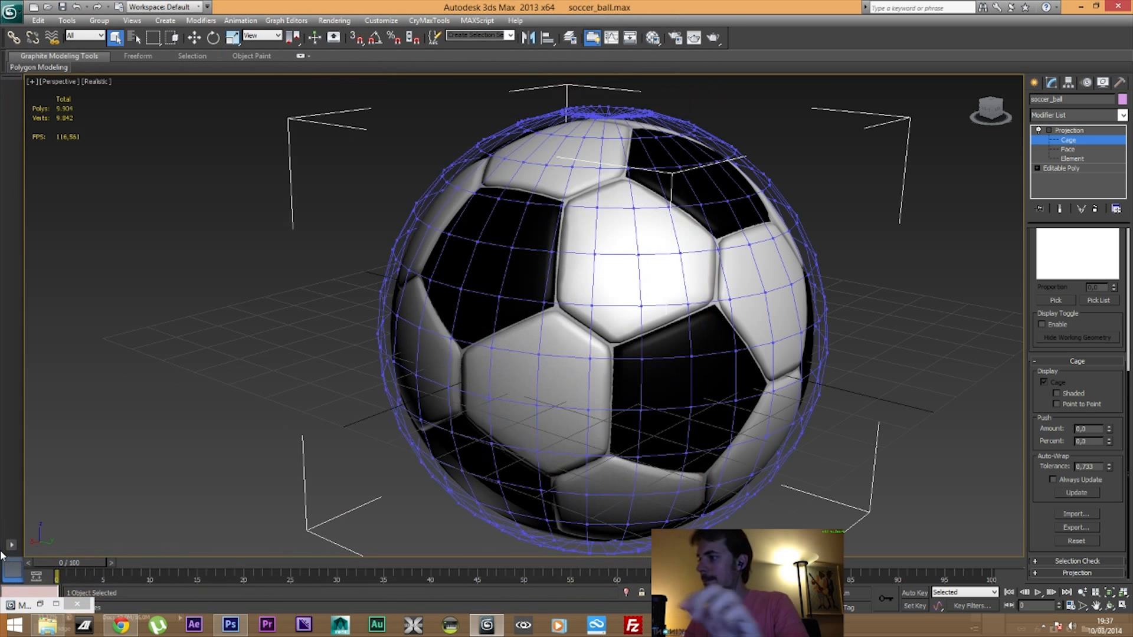
Leave cage editing and remove the Projection modifier from the low-poly soccer ball's modifier stack
{"action": "middle_click_drag", "start_coordinate": [947, 230], "coordinate": [849, 208]}
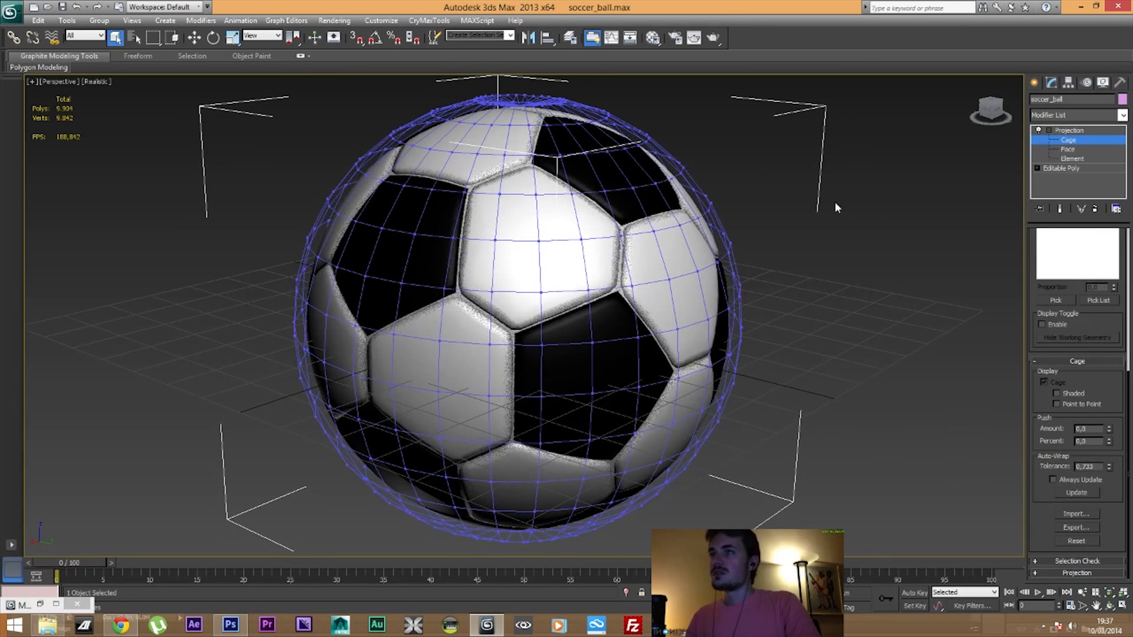
{"action": "left_click", "coordinate": [1062, 138]}
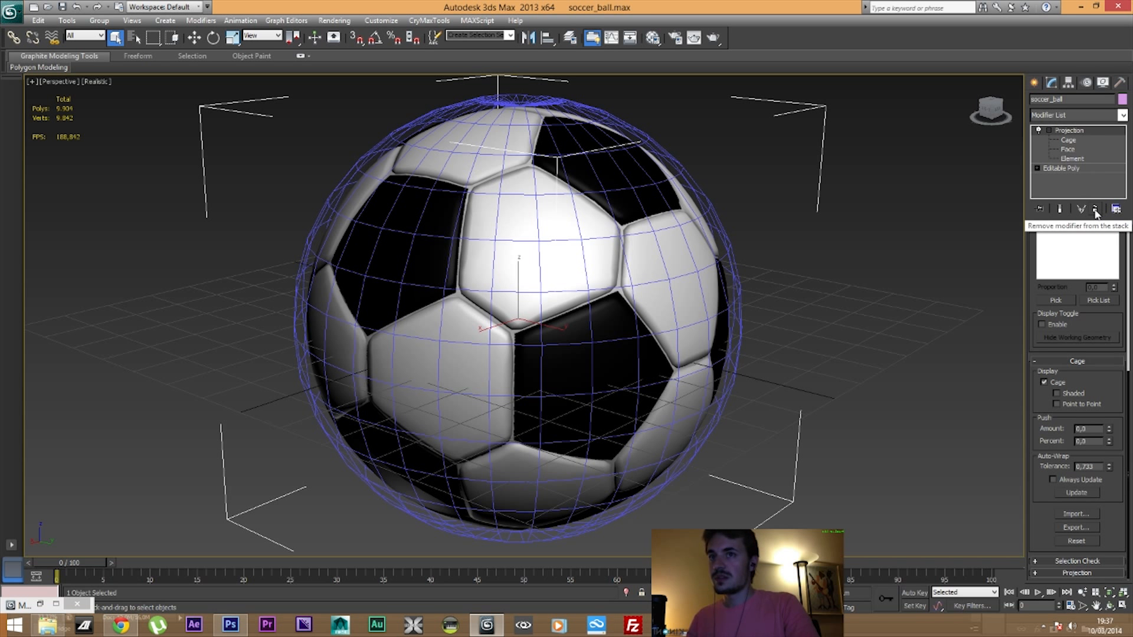
{"action": "left_click", "coordinate": [1095, 211]}
Delete the high-poly ball Hedra01, keeping only the low-poly soccer ball
{"action": "left_click", "coordinate": [549, 218]}
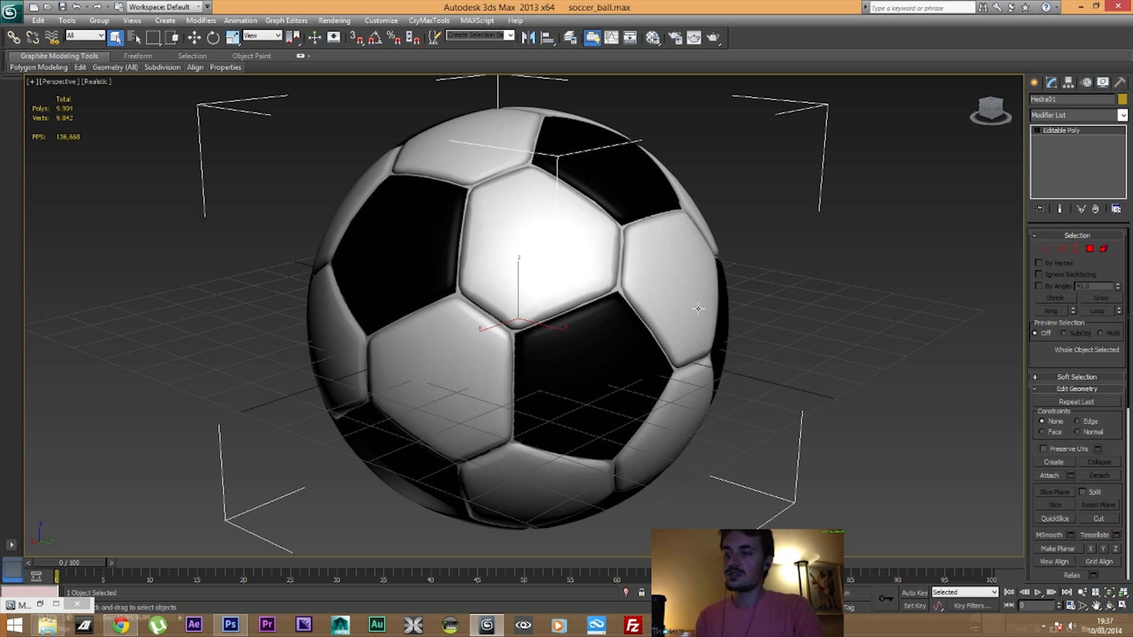
{"action": "key", "text": "Delete"}
{"action": "middle_click_drag", "start_coordinate": [479, 234], "coordinate": [503, 238]}
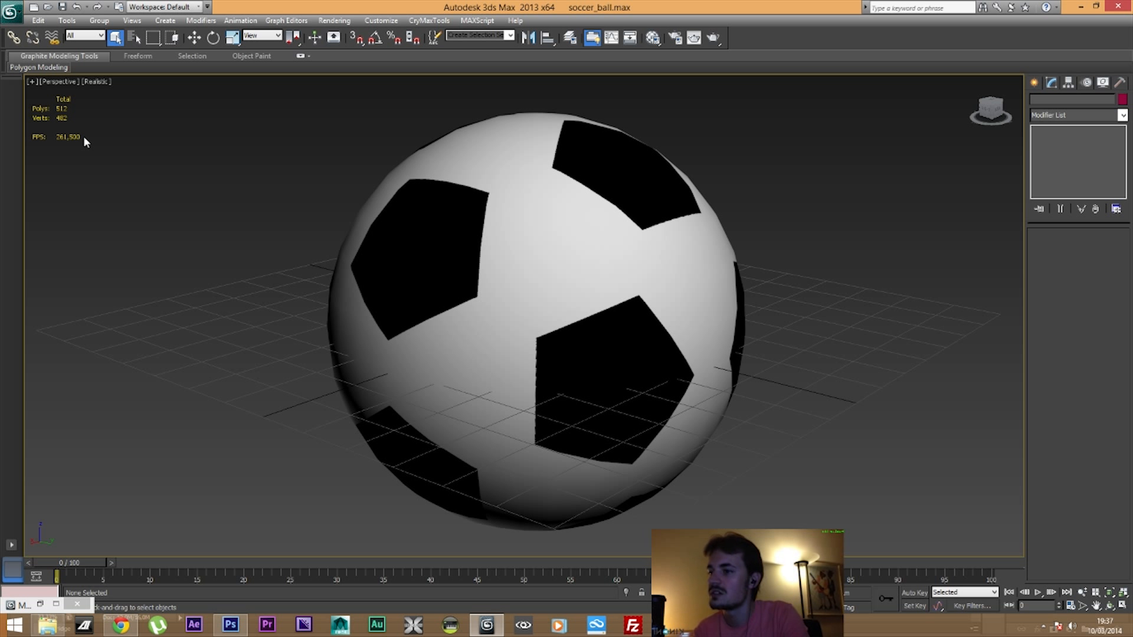
Select the low-poly ball and prepare the fourth Material Editor sample slot as a Standard material
{"action": "scroll", "coordinate": [236, 246], "scroll_direction": "down", "scroll_amount": 4}
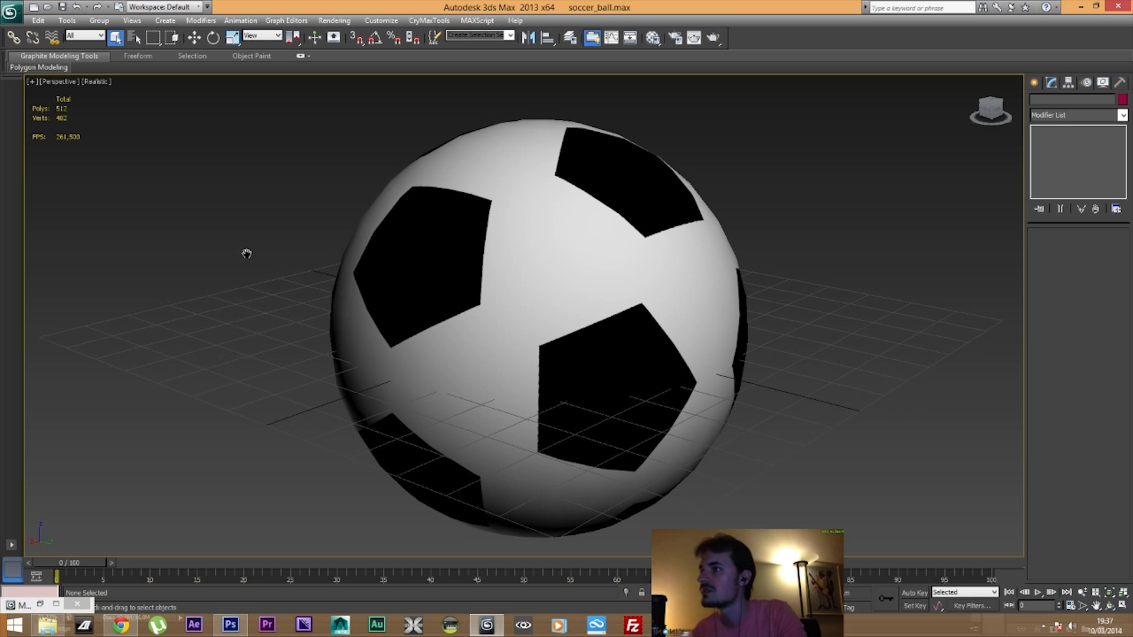
{"action": "left_click", "coordinate": [498, 305]}
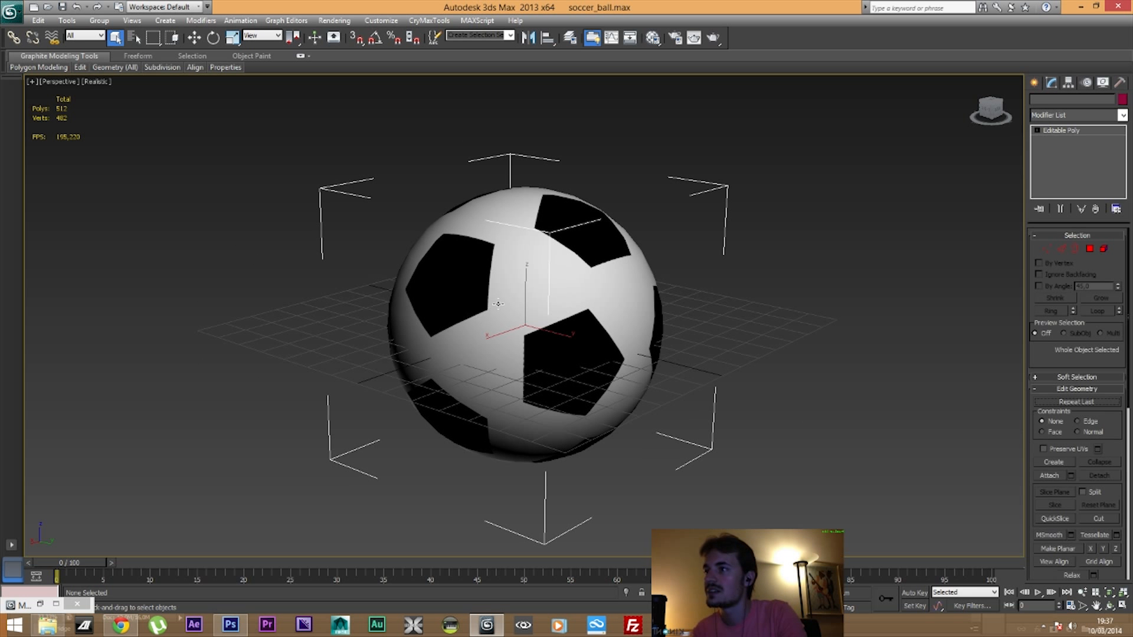
{"action": "key", "text": "m"}
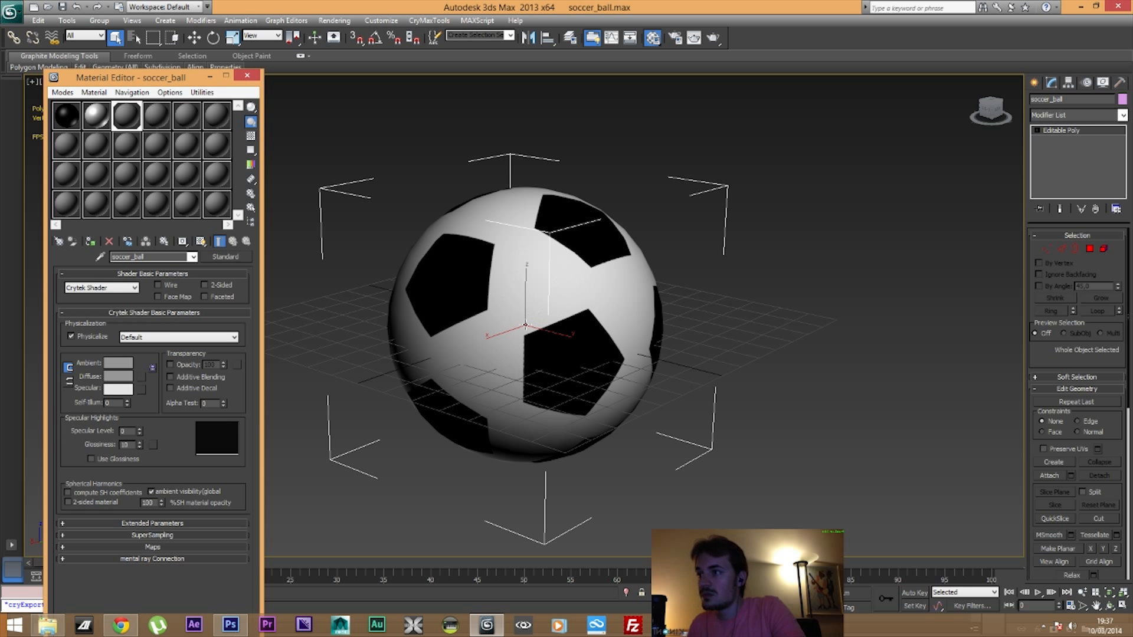
{"action": "left_click", "coordinate": [163, 120]}
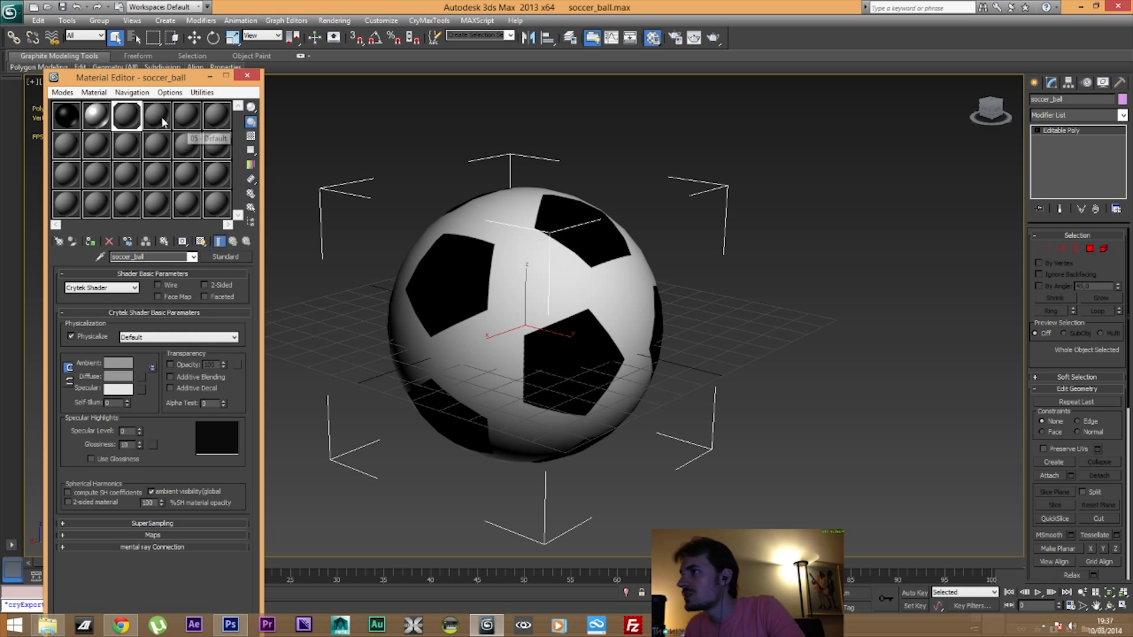
{"action": "left_click", "coordinate": [227, 257]}
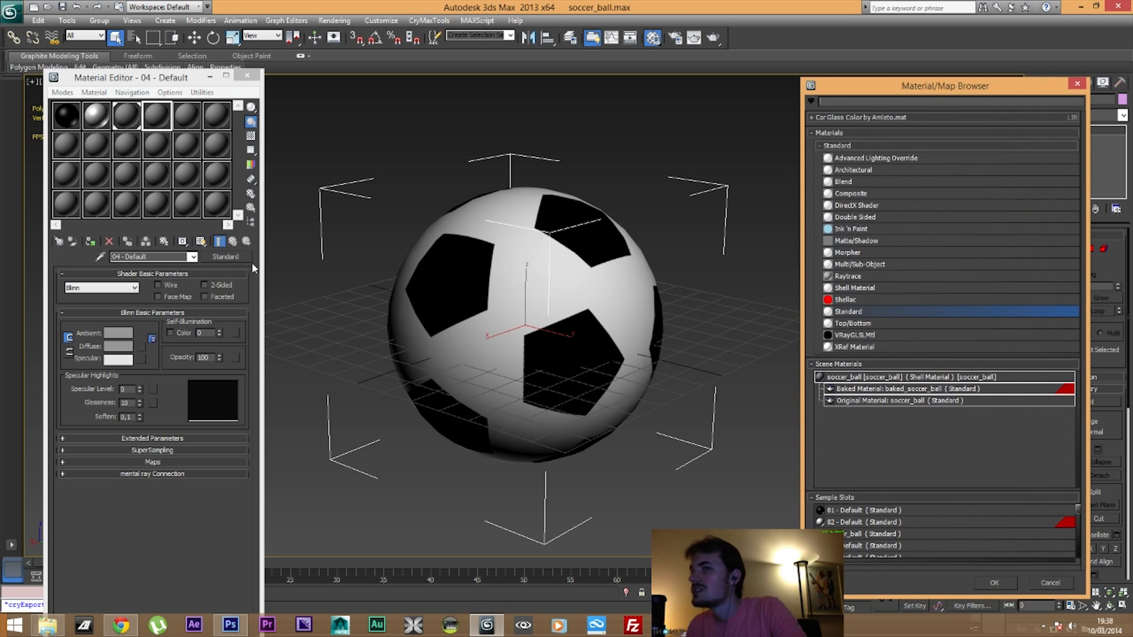
{"action": "double_click", "coordinate": [863, 311]}
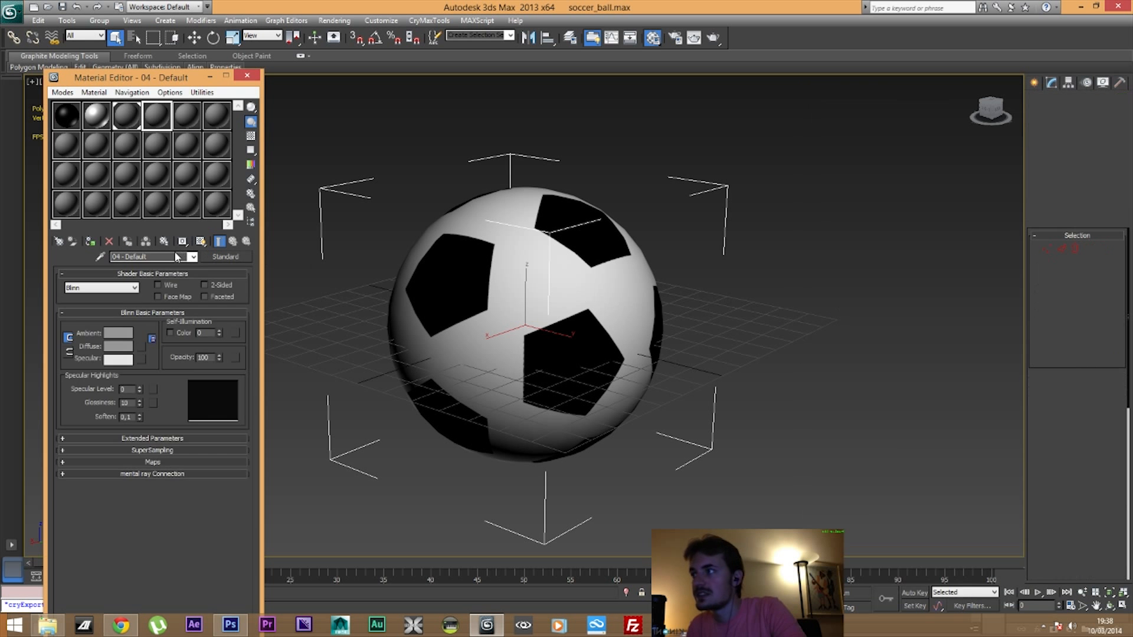
Set the 04 - Default material's shader to Crytek Shader and enable Physicalize with the Default type
{"action": "left_click", "coordinate": [124, 288]}
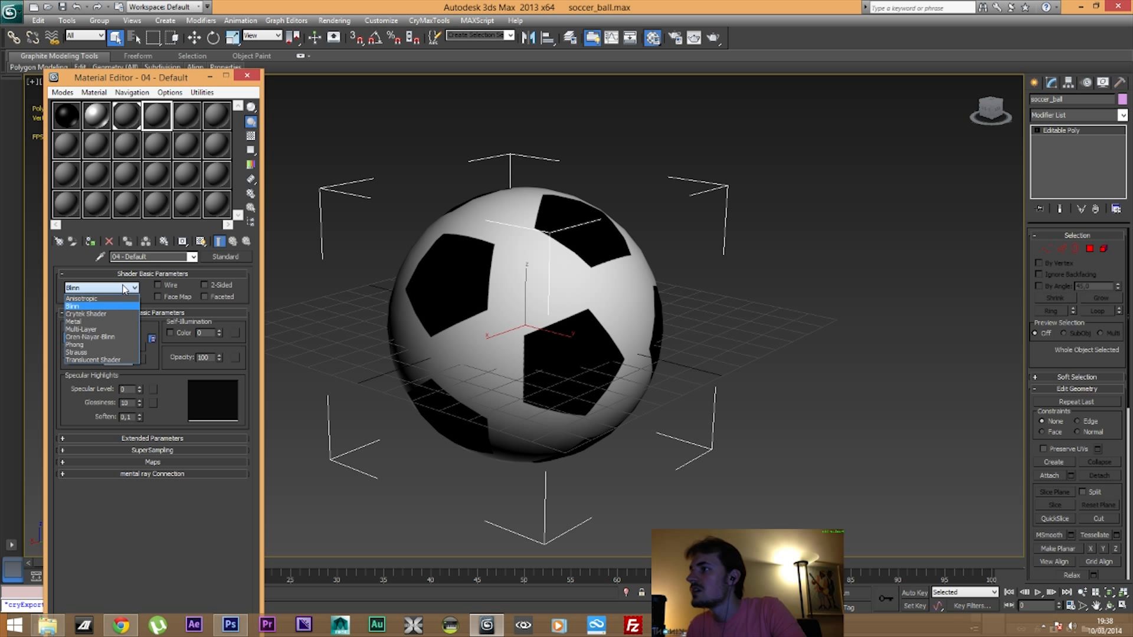
{"action": "left_click", "coordinate": [77, 316]}
{"action": "left_click", "coordinate": [83, 338]}
{"action": "left_click", "coordinate": [143, 338]}
{"action": "left_click", "coordinate": [135, 350]}
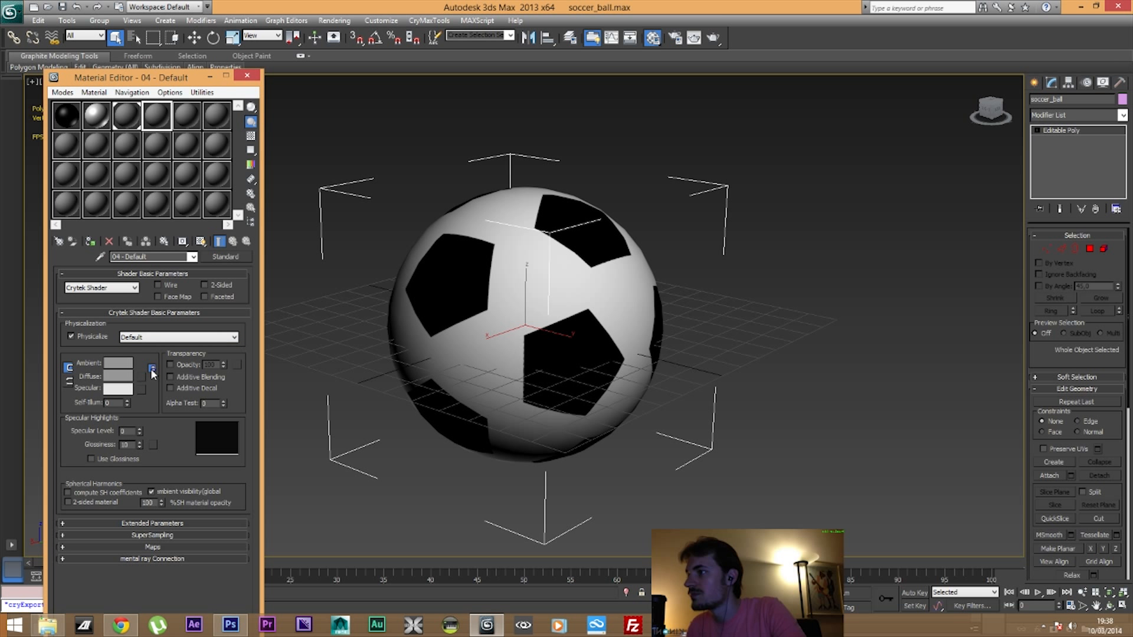
Load soccer_ballDiffuseMap.tif from the GameSDK soccer_ball folder as the material's diffuse bitmap
{"action": "left_click", "coordinate": [152, 368]}
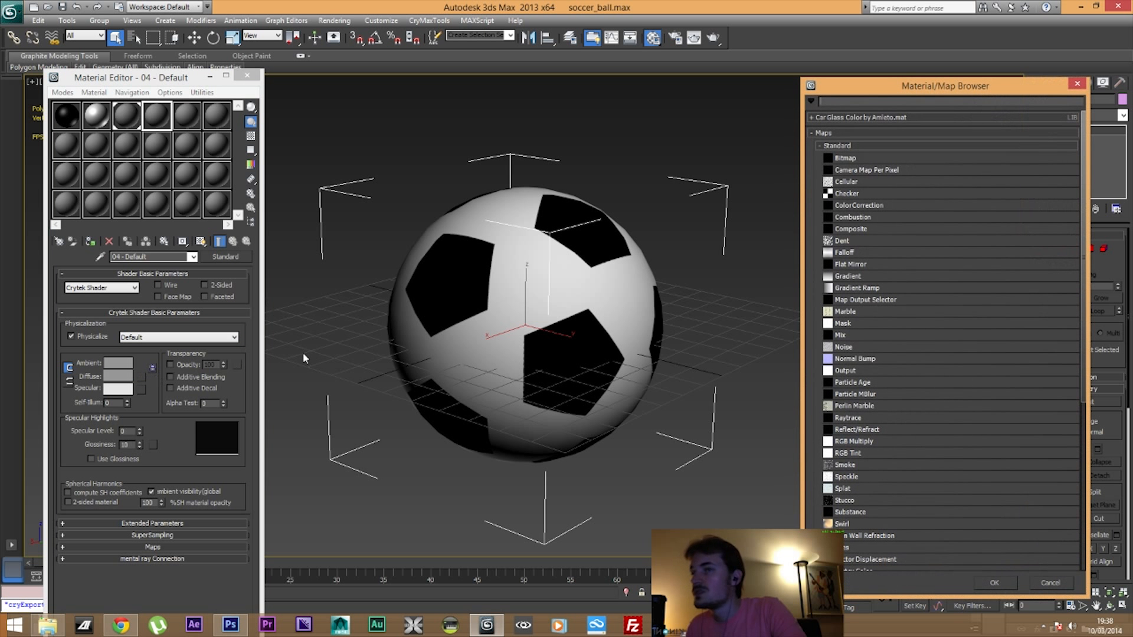
{"action": "double_click", "coordinate": [846, 157]}
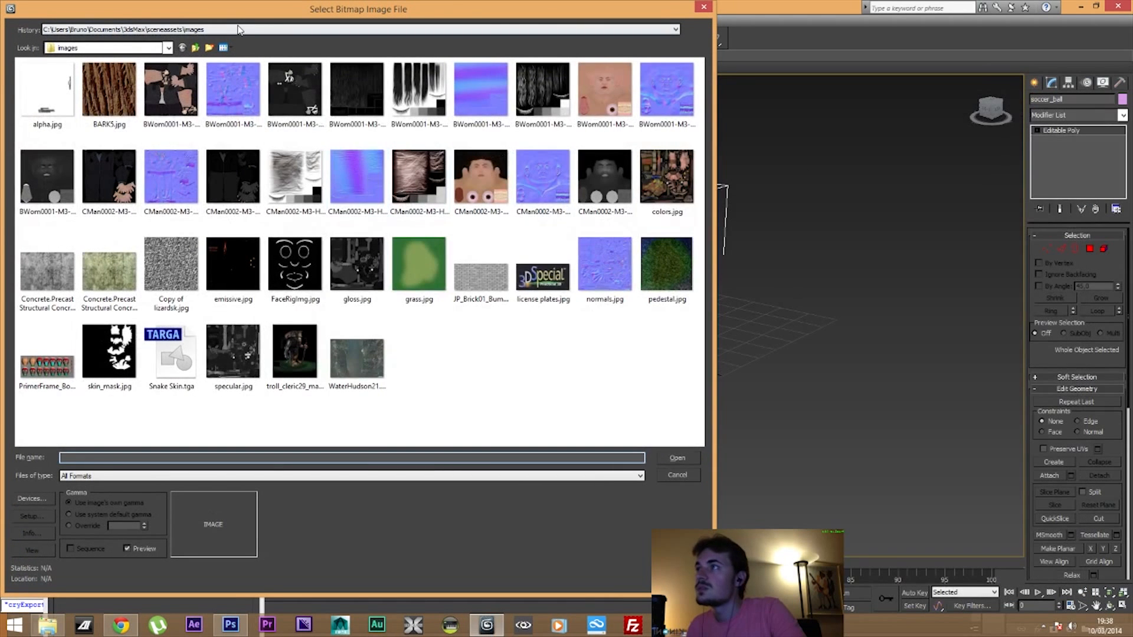
{"action": "left_click", "coordinate": [239, 30]}
{"action": "left_click", "coordinate": [238, 38]}
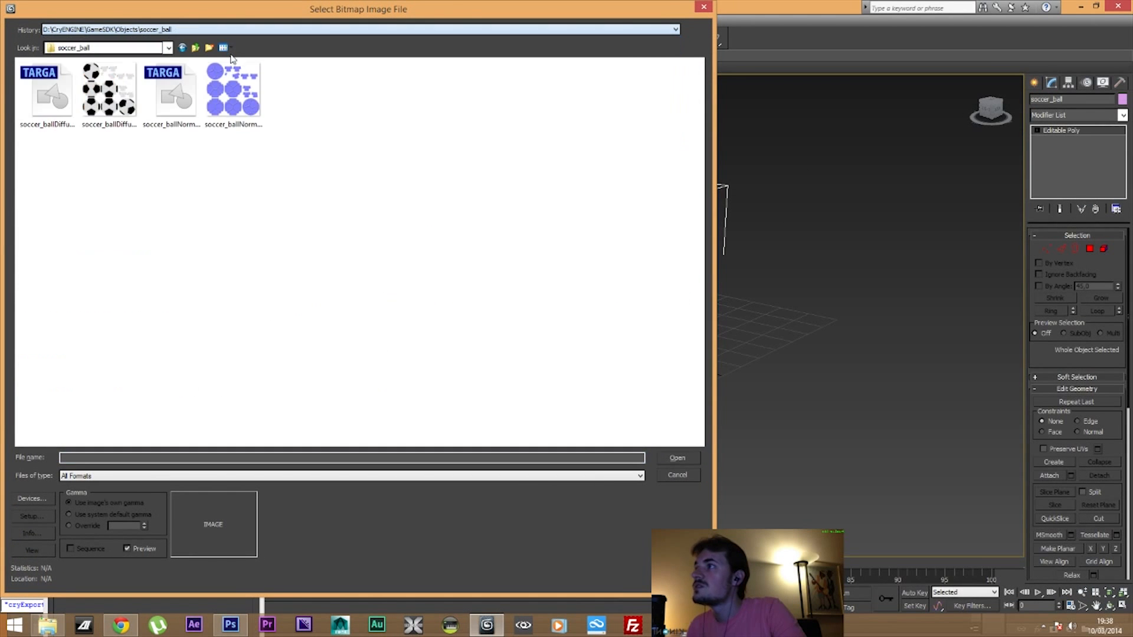
{"action": "left_click", "coordinate": [102, 88]}
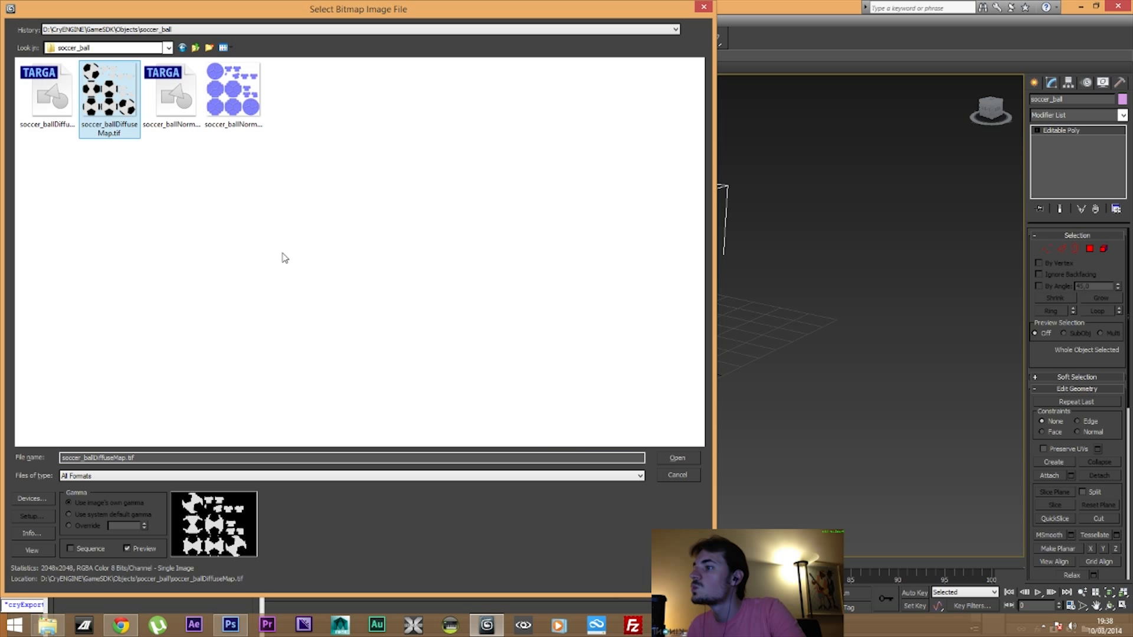
{"action": "left_click", "coordinate": [688, 459]}
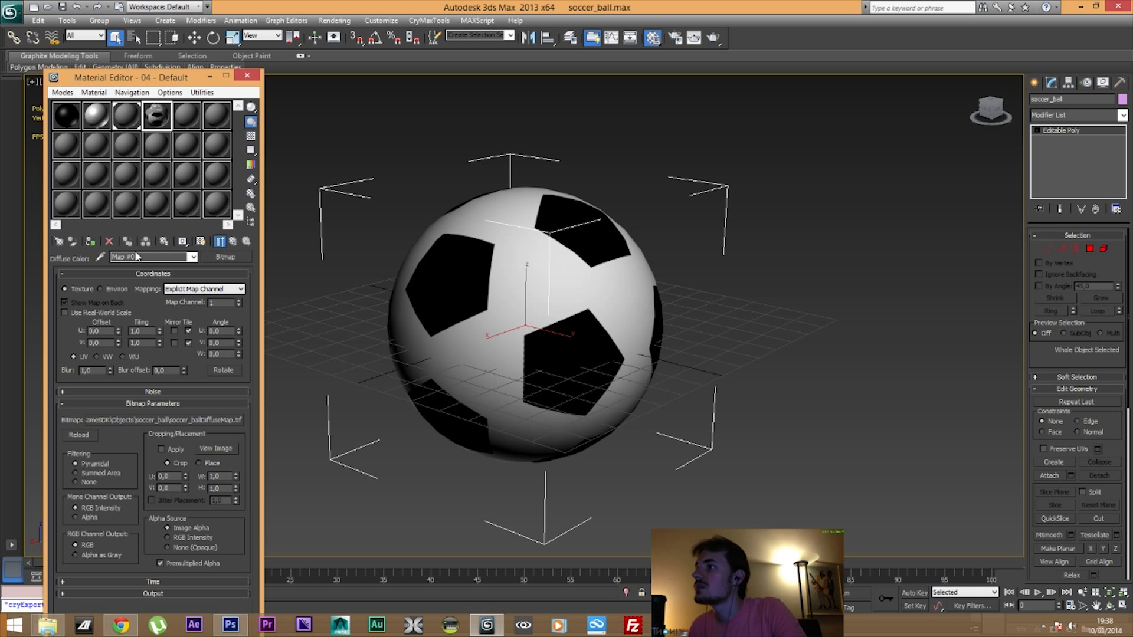
Assign the material to the selected ball, show its diffuse map in the viewport and return to the parent material
{"action": "left_click", "coordinate": [90, 242]}
{"action": "left_click", "coordinate": [201, 242]}
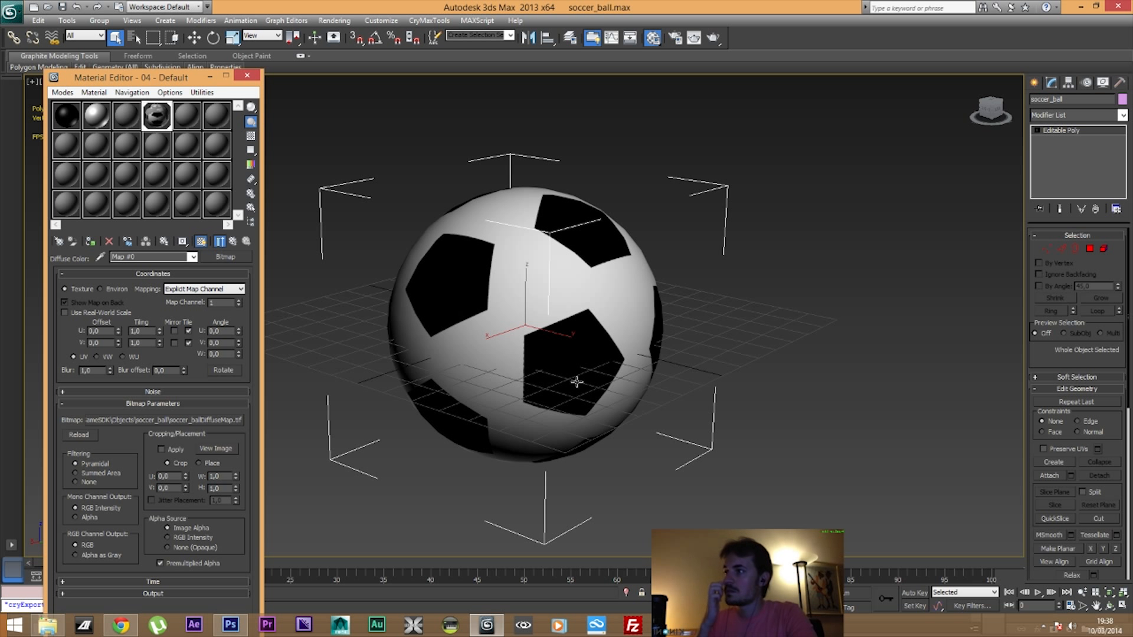
{"action": "left_click", "coordinate": [233, 242]}
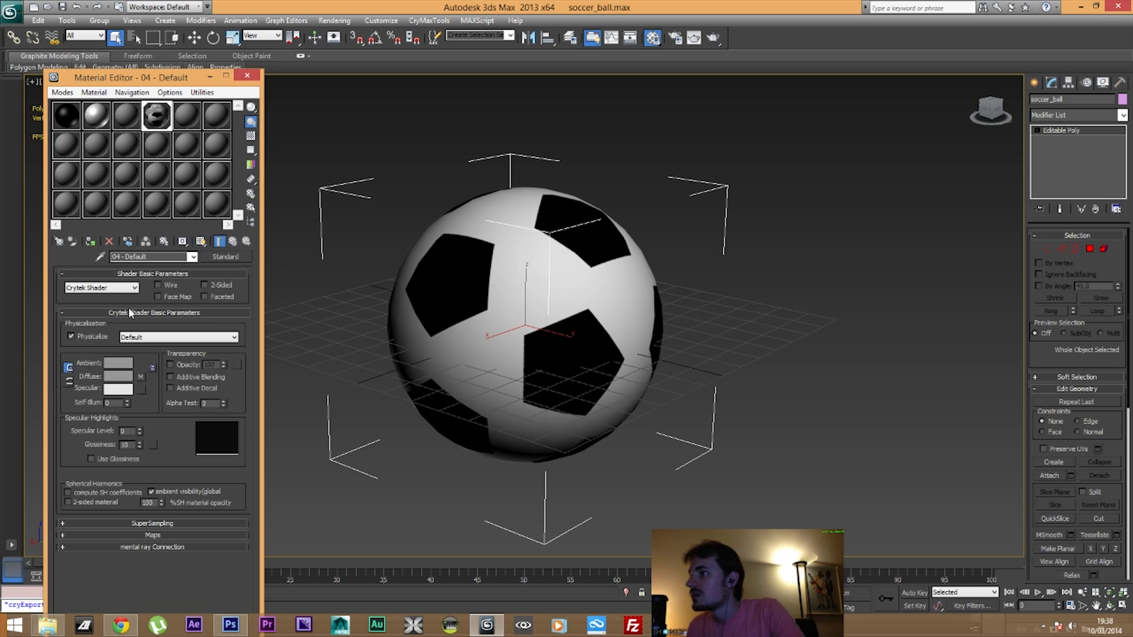
Load soccer_ballNormalsMap.tif as a Bitmap in the material's Bump Normals map slot and return to the parent material
{"action": "left_click", "coordinate": [117, 535]}
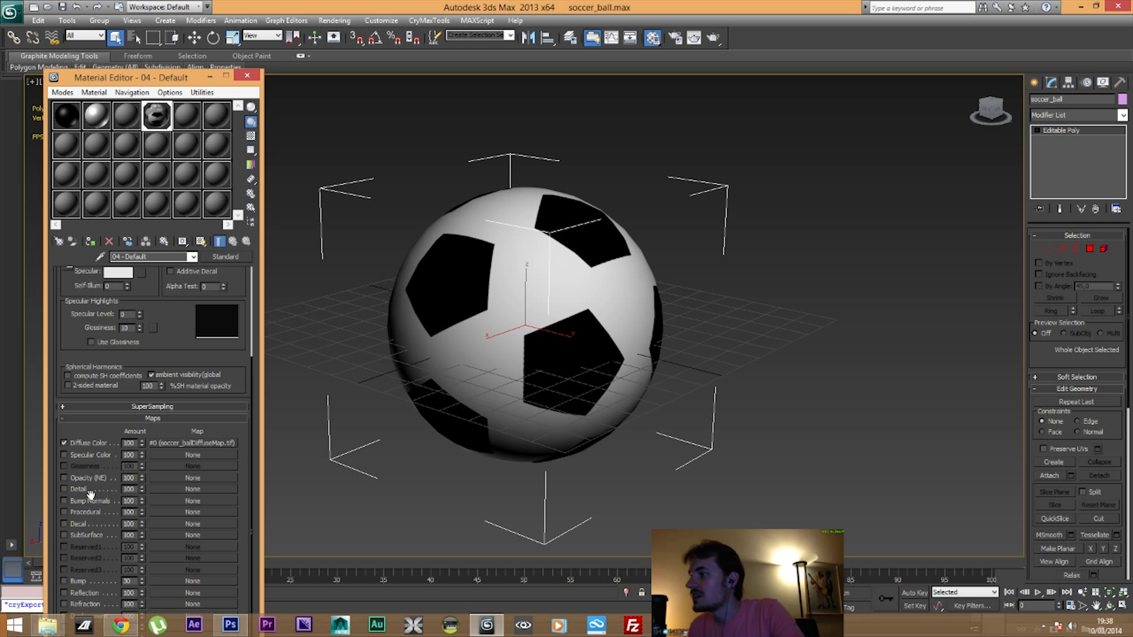
{"action": "left_click", "coordinate": [192, 501]}
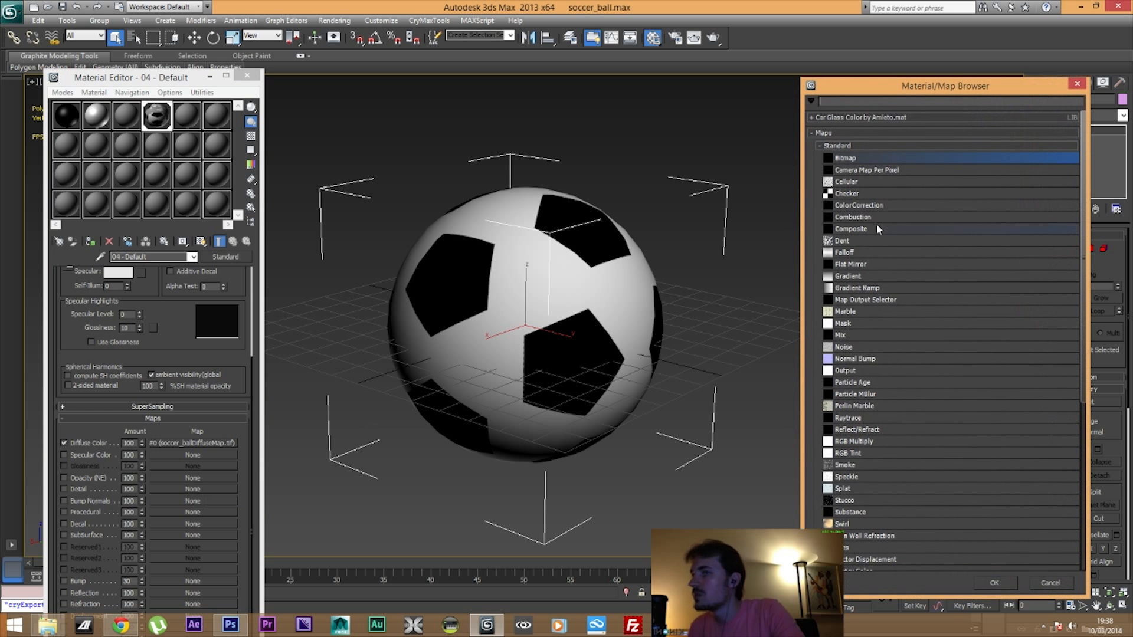
{"action": "left_click", "coordinate": [858, 360]}
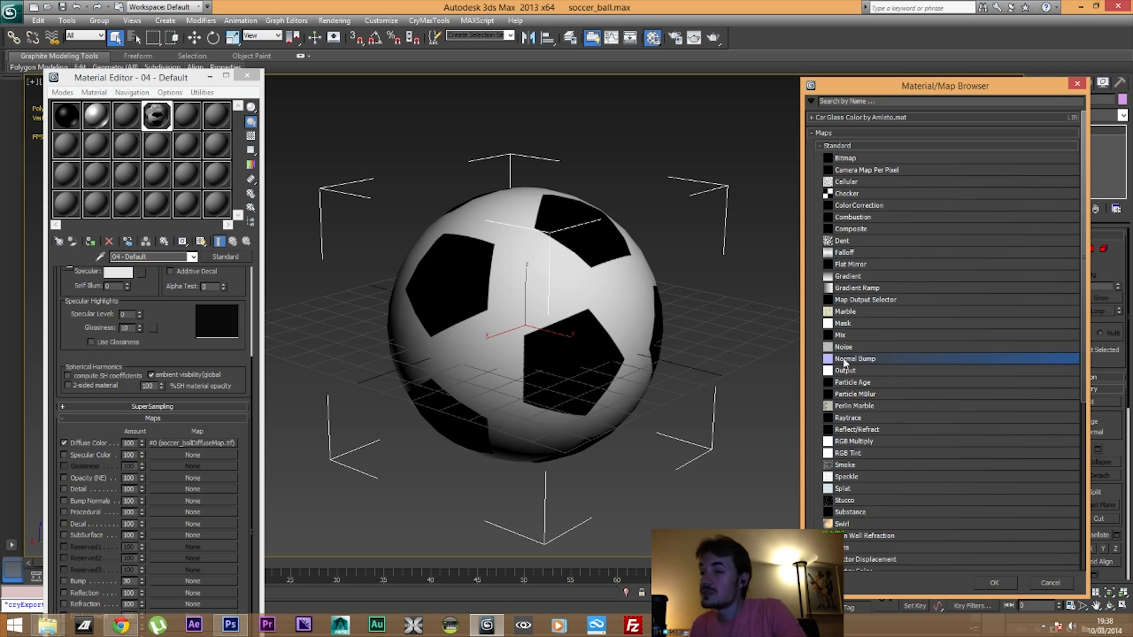
{"action": "left_click", "coordinate": [850, 159]}
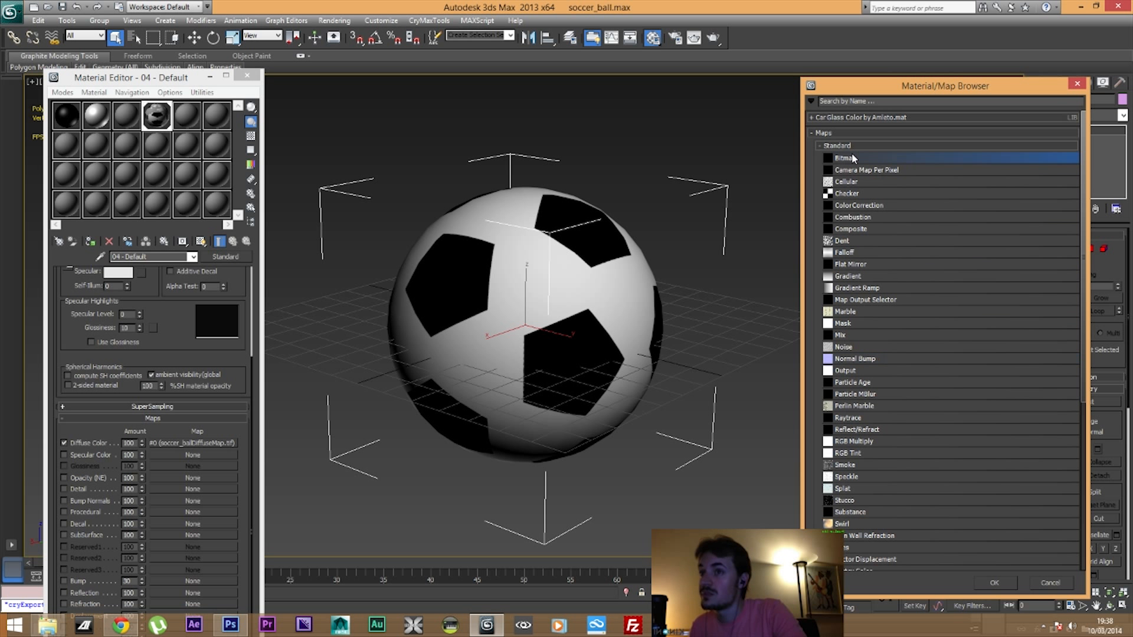
{"action": "double_click", "coordinate": [845, 159]}
{"action": "double_click", "coordinate": [171, 94]}
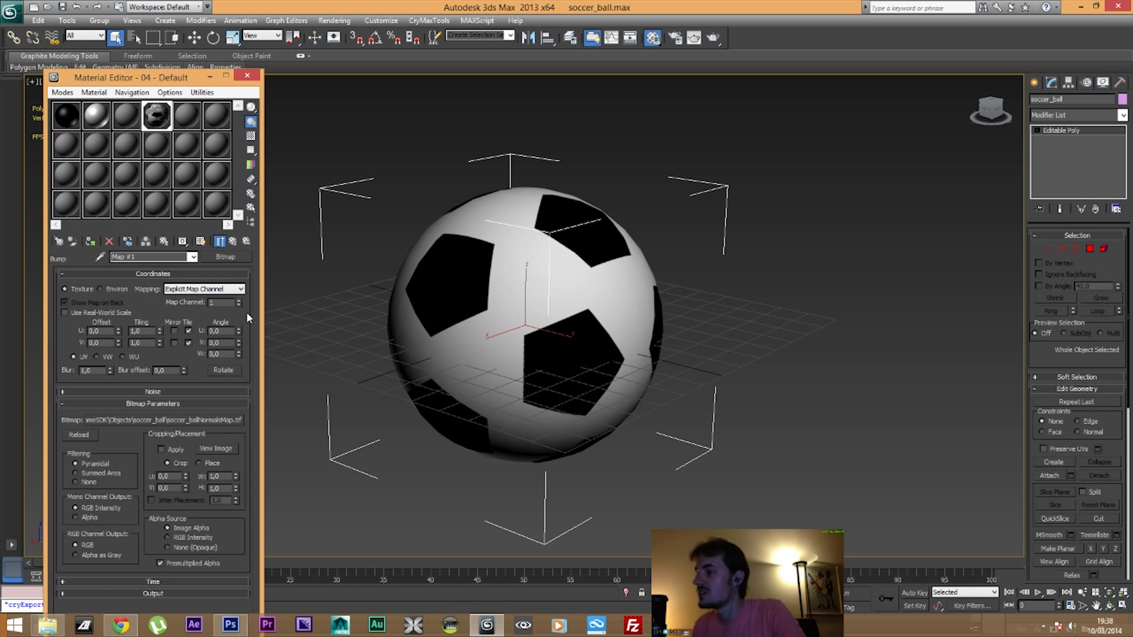
{"action": "left_click", "coordinate": [234, 242]}
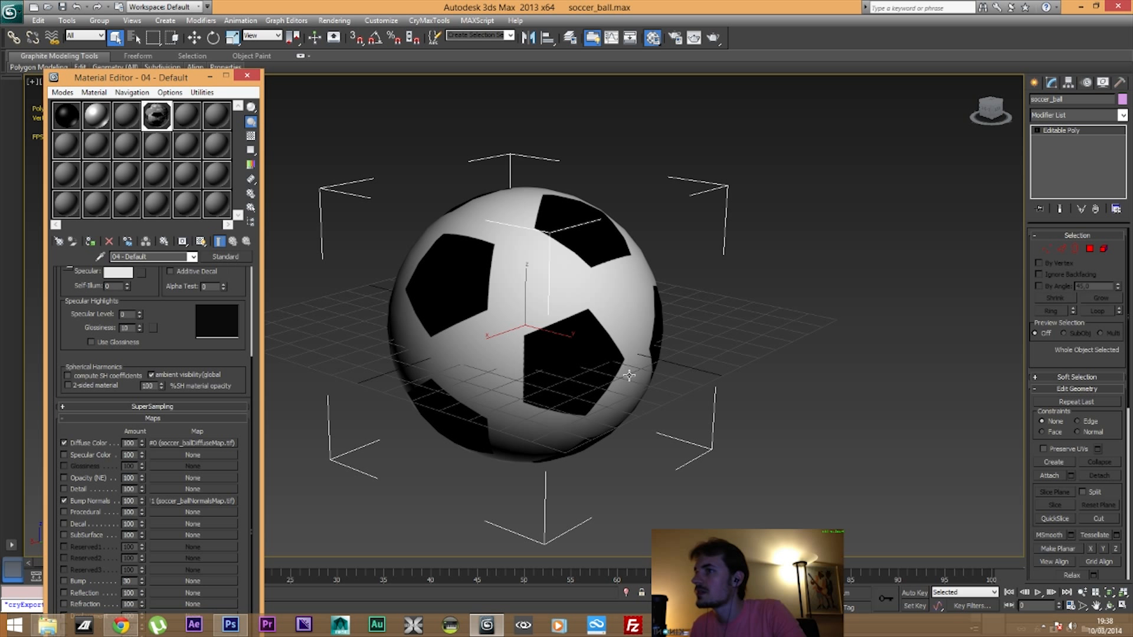
{"action": "mouse_move", "coordinate": [791, 383]}
{"action": "middle_mouse_down"}
{"action": "mouse_move", "coordinate": [812, 385]}
{"action": "mouse_move", "coordinate": [796, 386]}
{"action": "middle_mouse_up"}
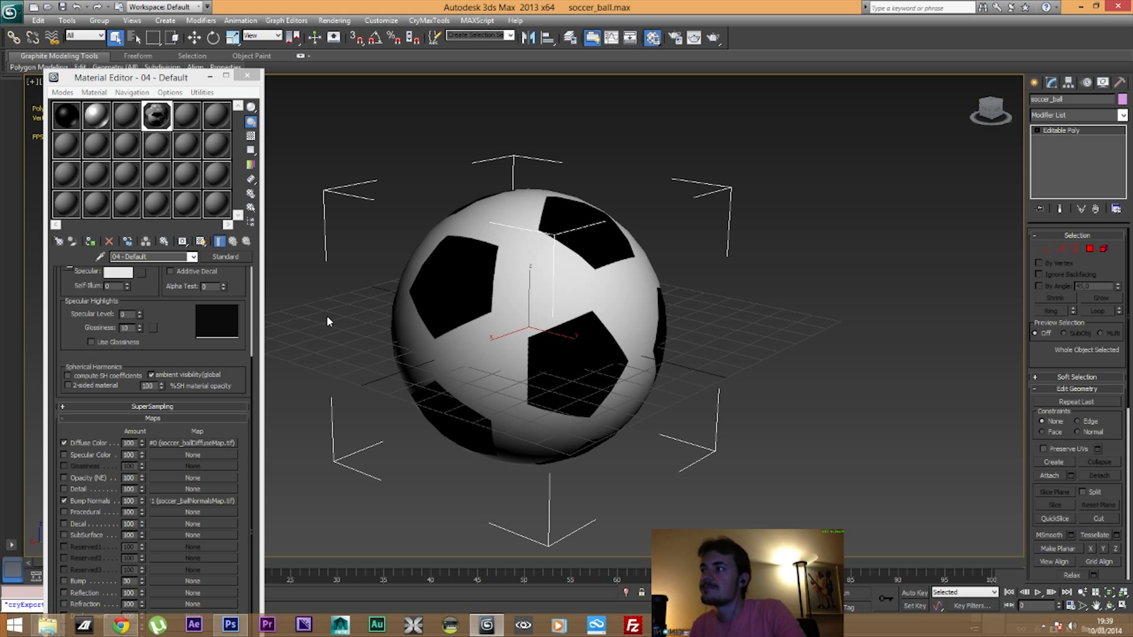
Open the CryENGINE3 Exporter utility and launch Sandbox as required for creating the ball's material
{"action": "left_click", "coordinate": [1120, 82]}
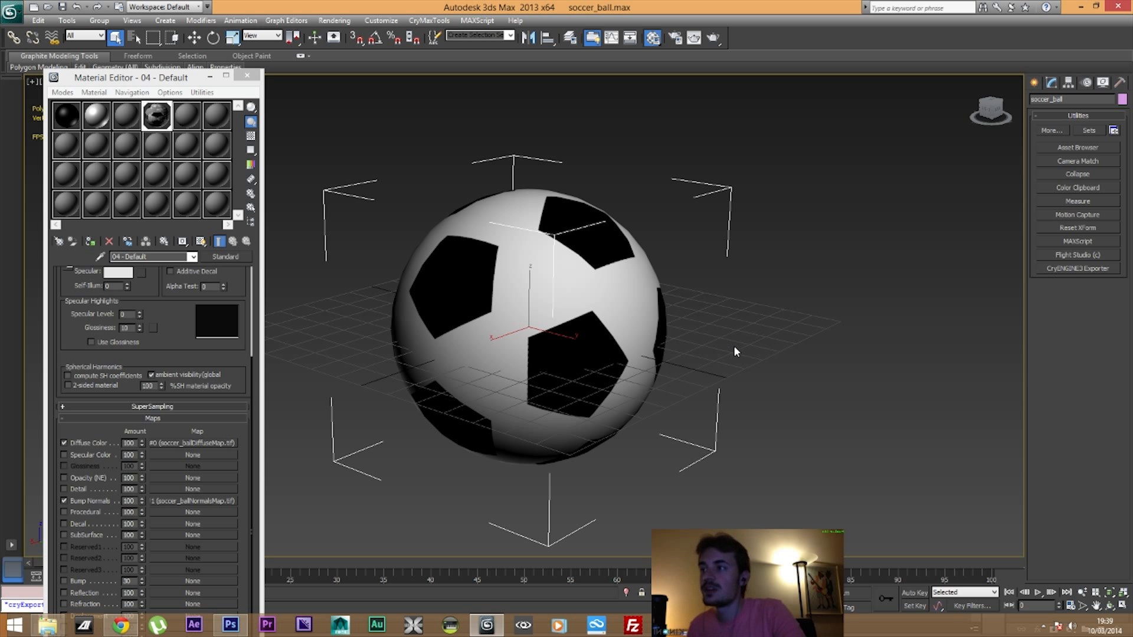
{"action": "left_click", "coordinate": [1084, 269]}
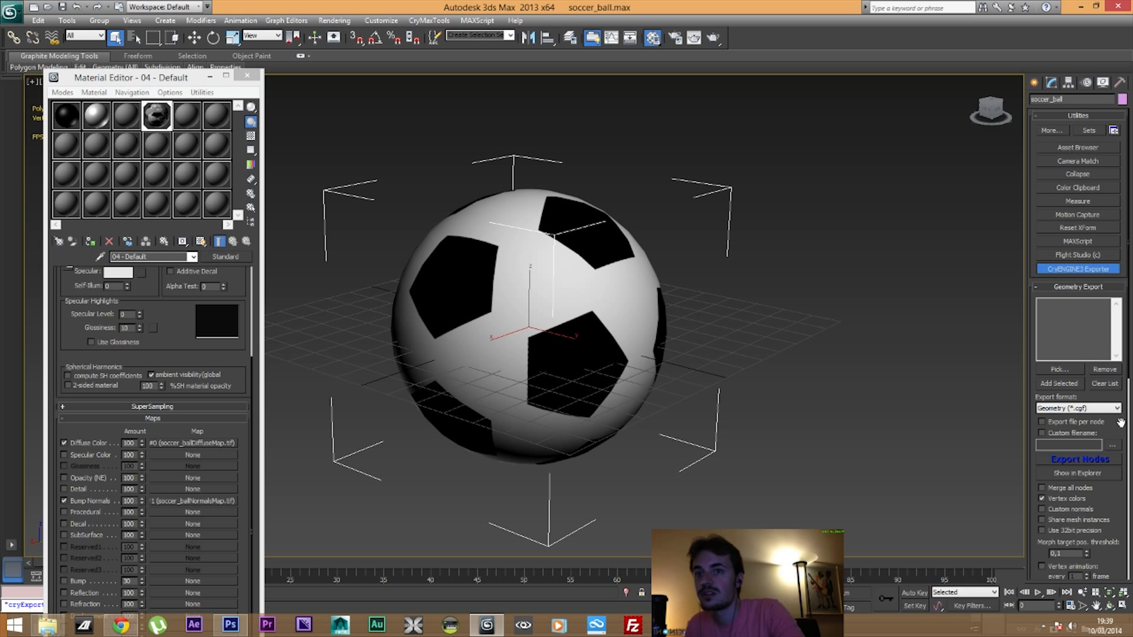
{"action": "scroll", "coordinate": [1085, 335], "scroll_direction": "down", "scroll_amount": 6}
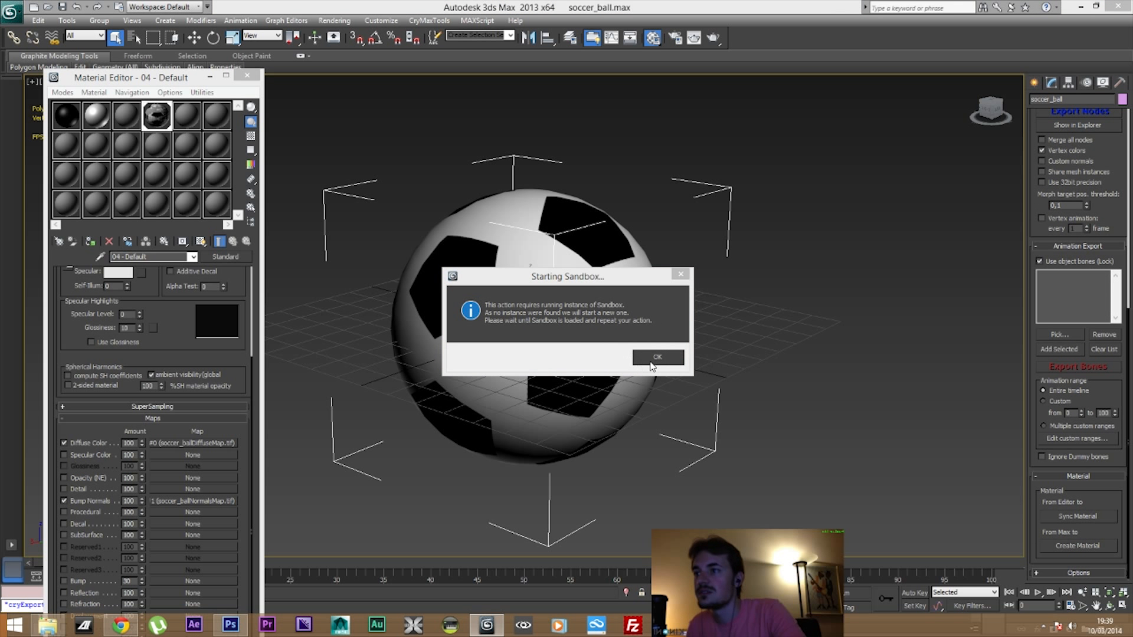
{"action": "left_click", "coordinate": [654, 358]}
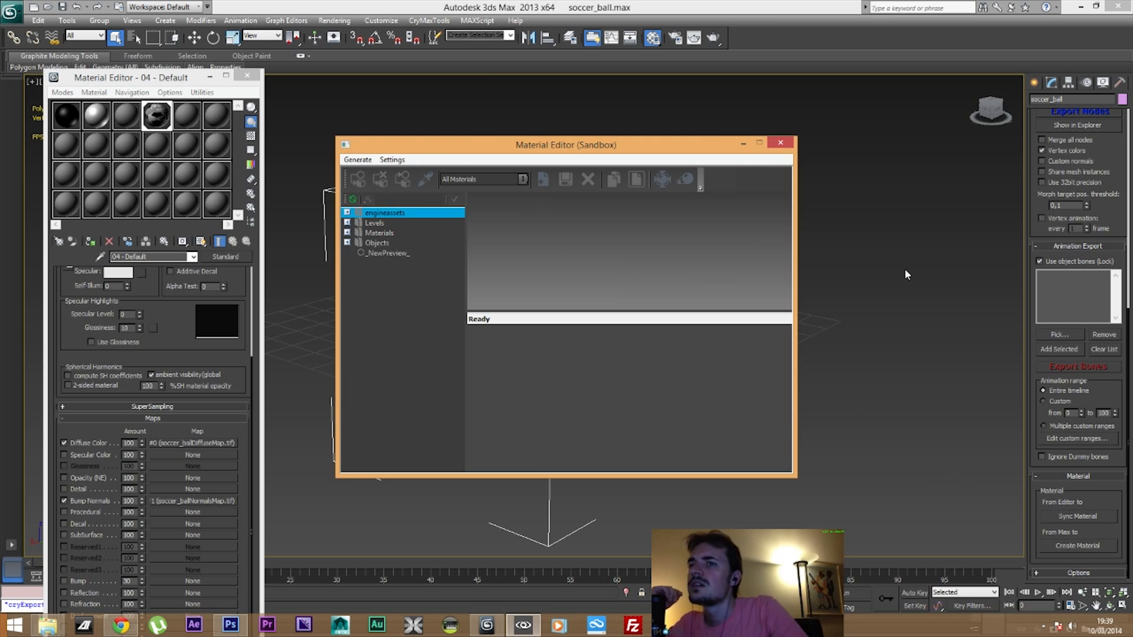
{"action": "left_click", "coordinate": [770, 7]}
{"action": "left_click", "coordinate": [653, 361]}
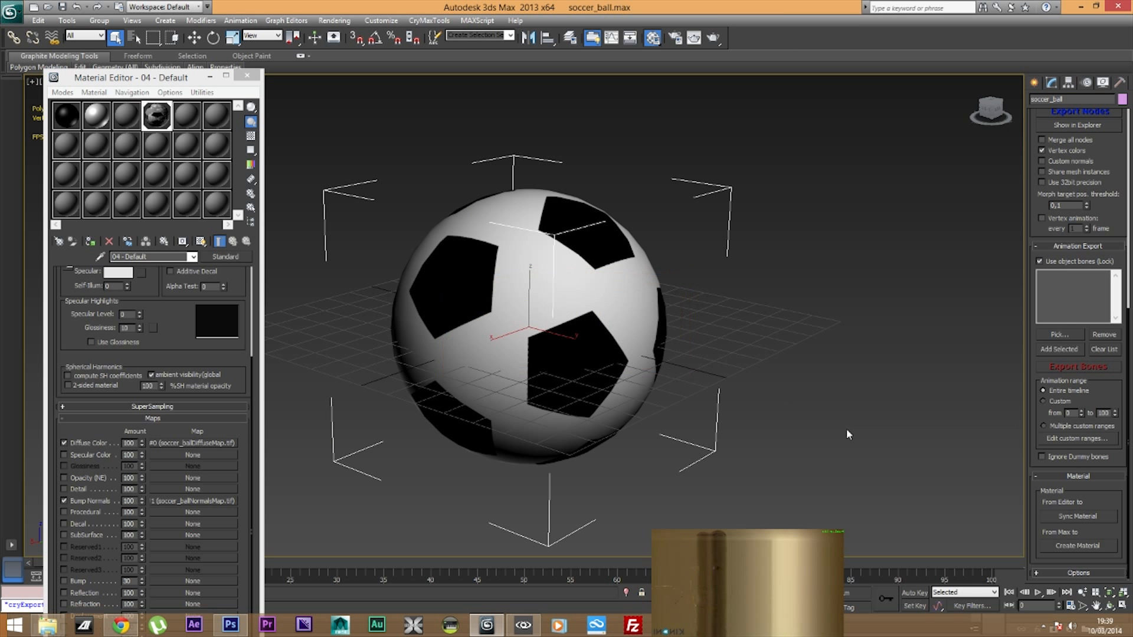
Create the engine material from the exporter and save it as soccer_ball in the GameSDK Objects soccer_ball folder
{"action": "left_click", "coordinate": [1090, 547]}
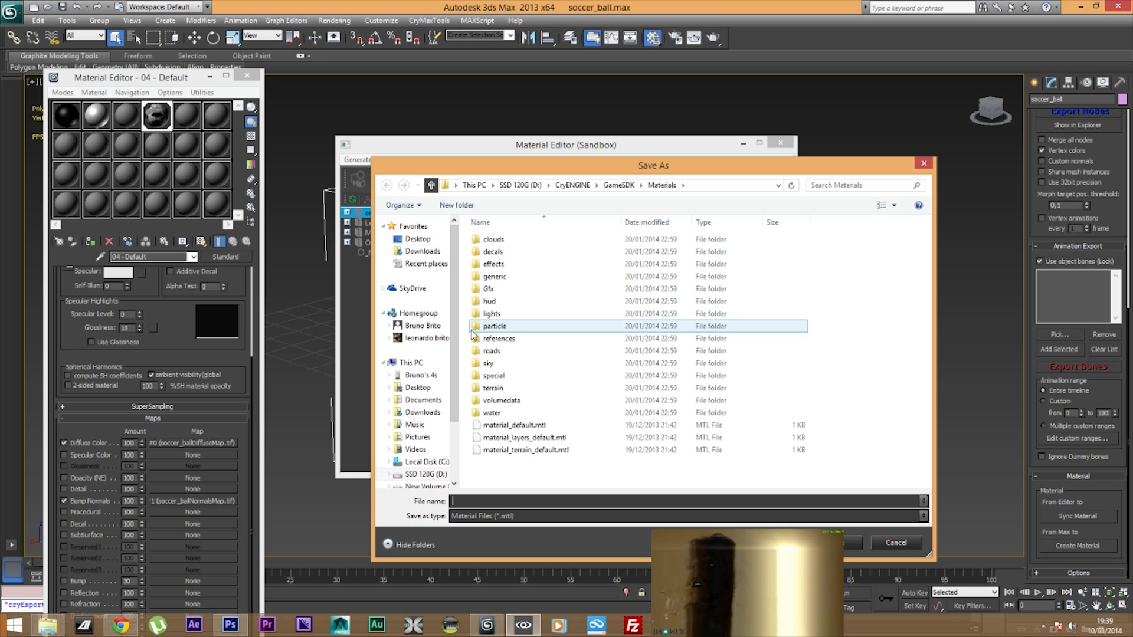
{"action": "scroll", "coordinate": [419, 402], "scroll_direction": "down", "scroll_amount": 2}
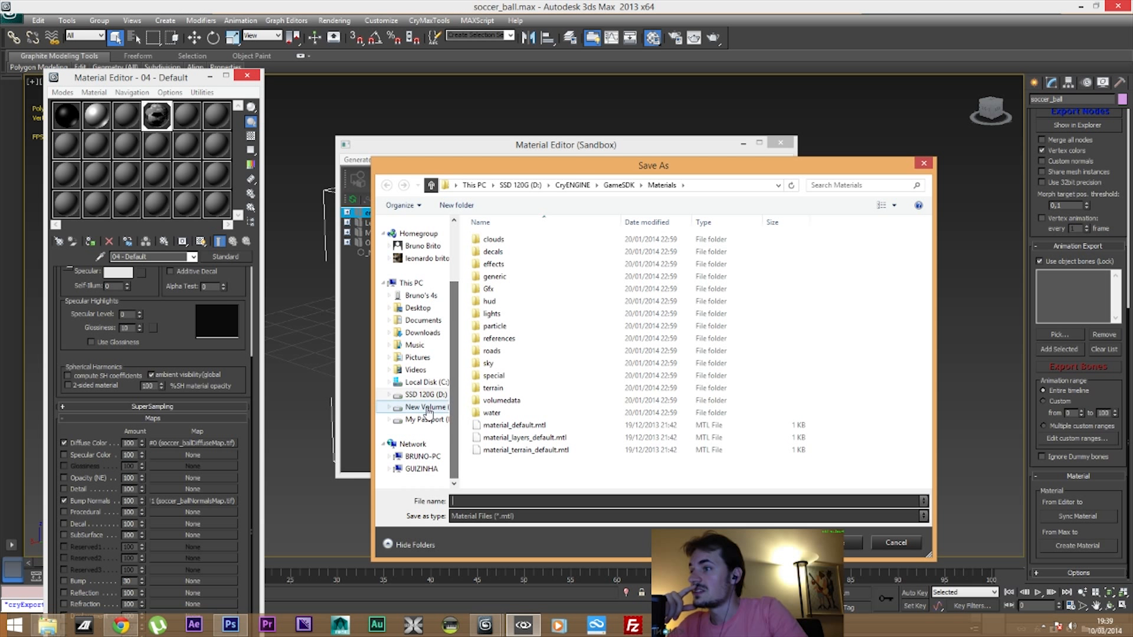
{"action": "left_click", "coordinate": [419, 395]}
{"action": "double_click", "coordinate": [493, 240]}
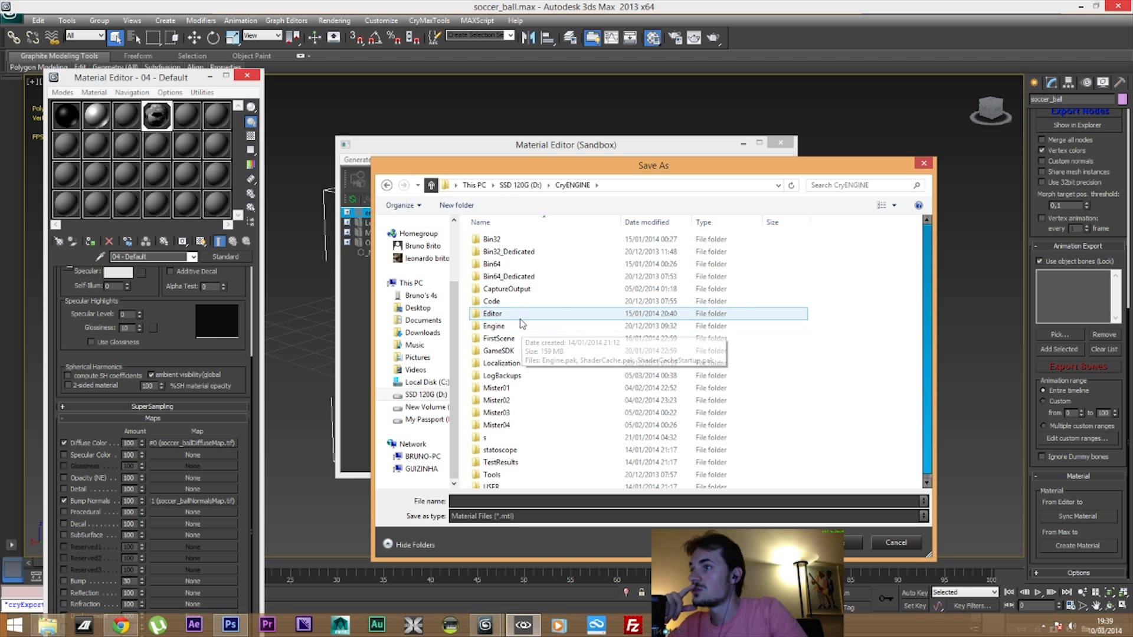
{"action": "double_click", "coordinate": [522, 351]}
{"action": "double_click", "coordinate": [514, 363]}
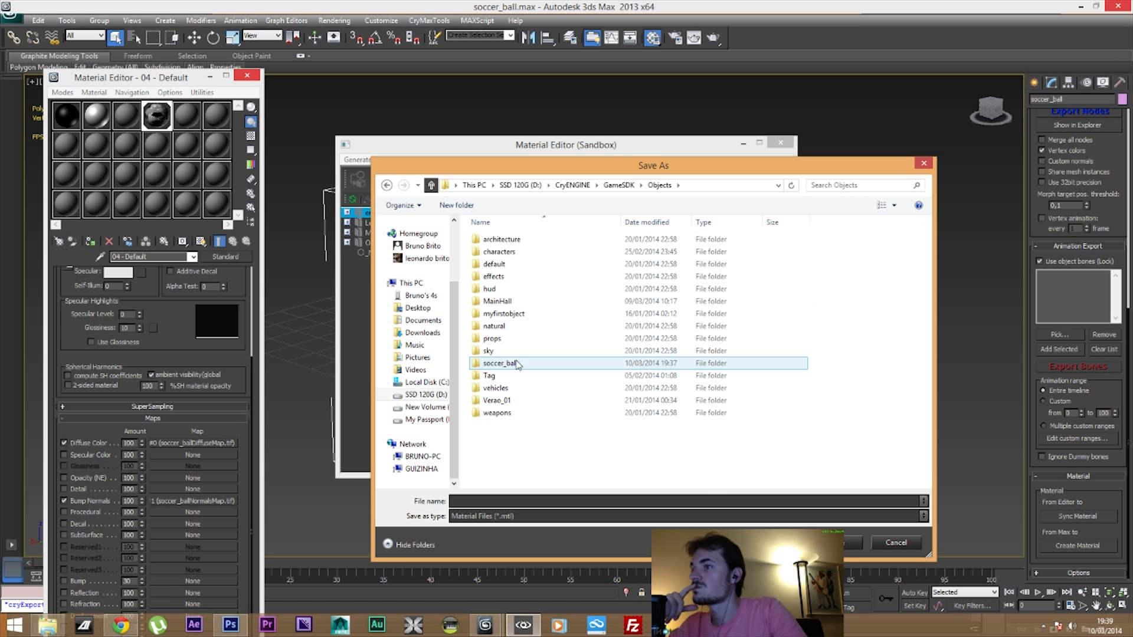
{"action": "double_click", "coordinate": [518, 364]}
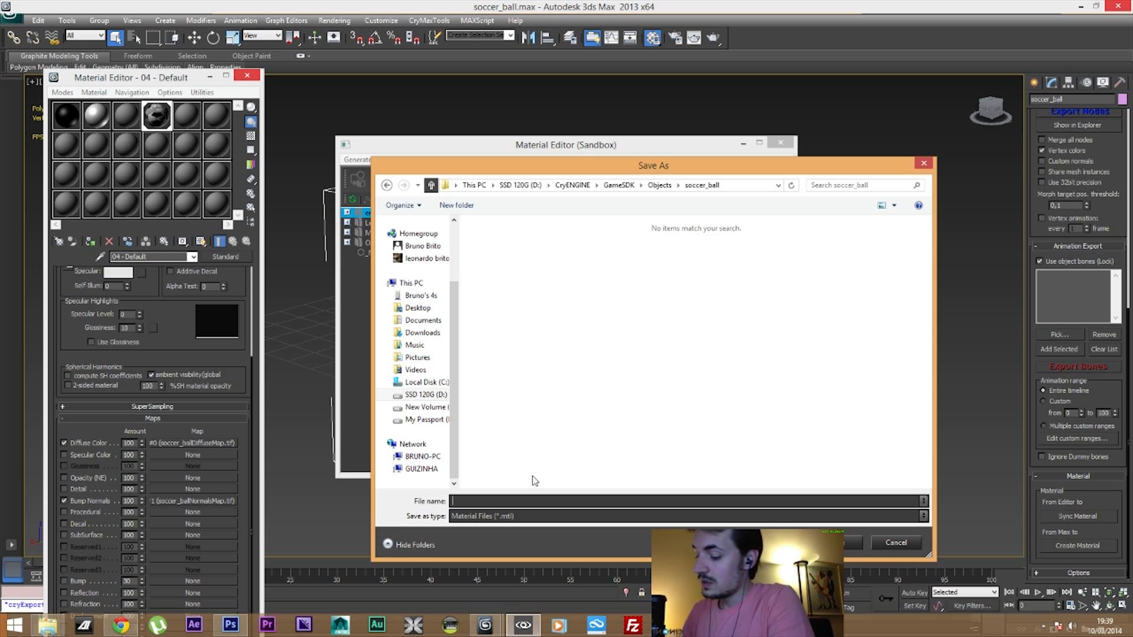
{"action": "type", "text": "soccer_ball"}
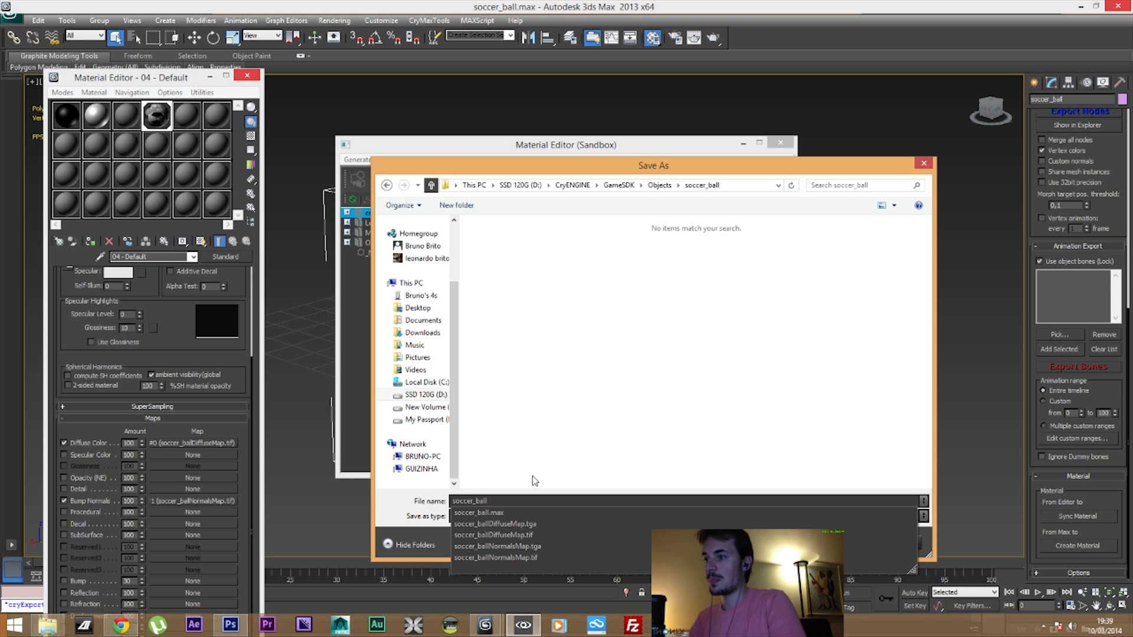
{"action": "key", "text": "Return"}
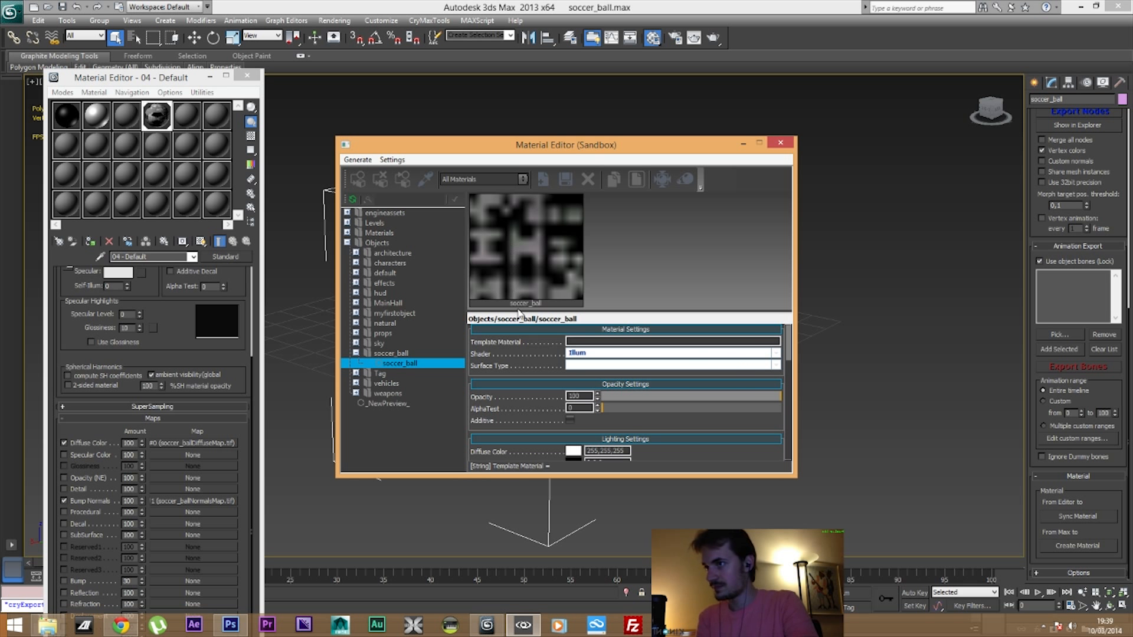
Close the Sandbox material editor and the 04 - Default material editor window
{"action": "left_click_drag", "start_coordinate": [429, 149], "coordinate": [467, 154]}
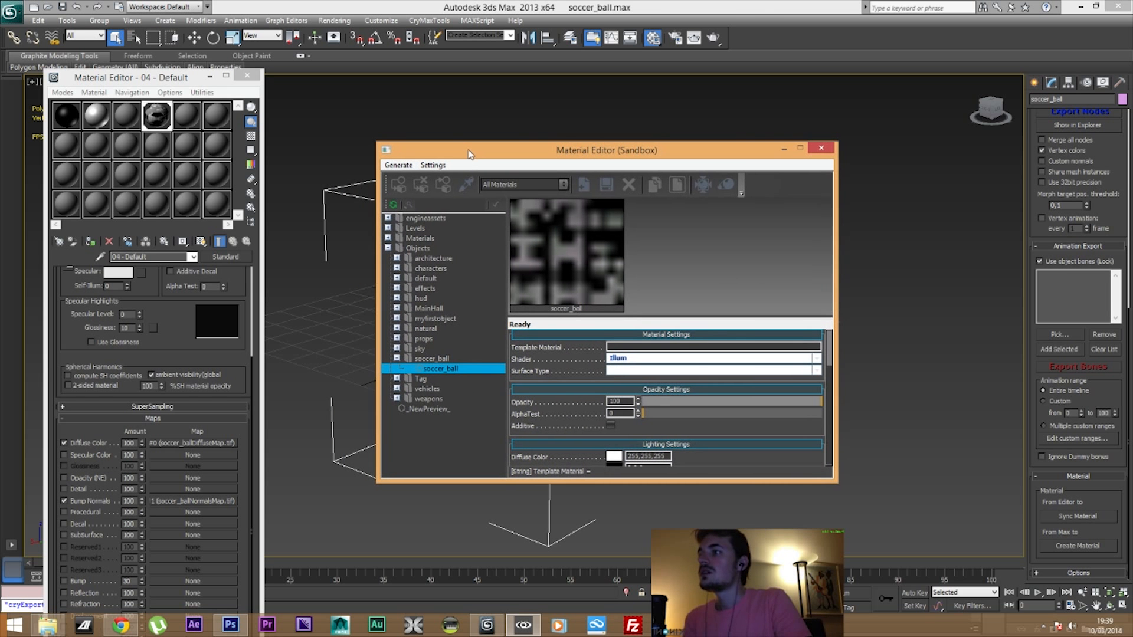
{"action": "left_click", "coordinate": [828, 149]}
{"action": "left_click", "coordinate": [246, 75]}
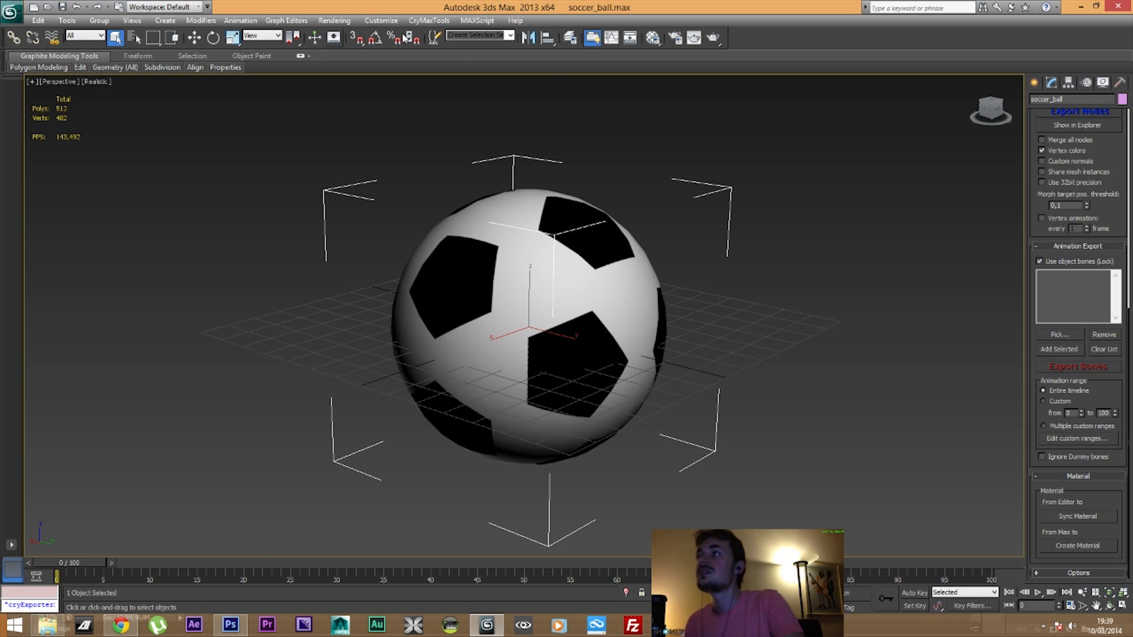
Create a Dummy helper from the ball's center, large enough to enclose the whole ball
{"action": "left_click", "coordinate": [1035, 83]}
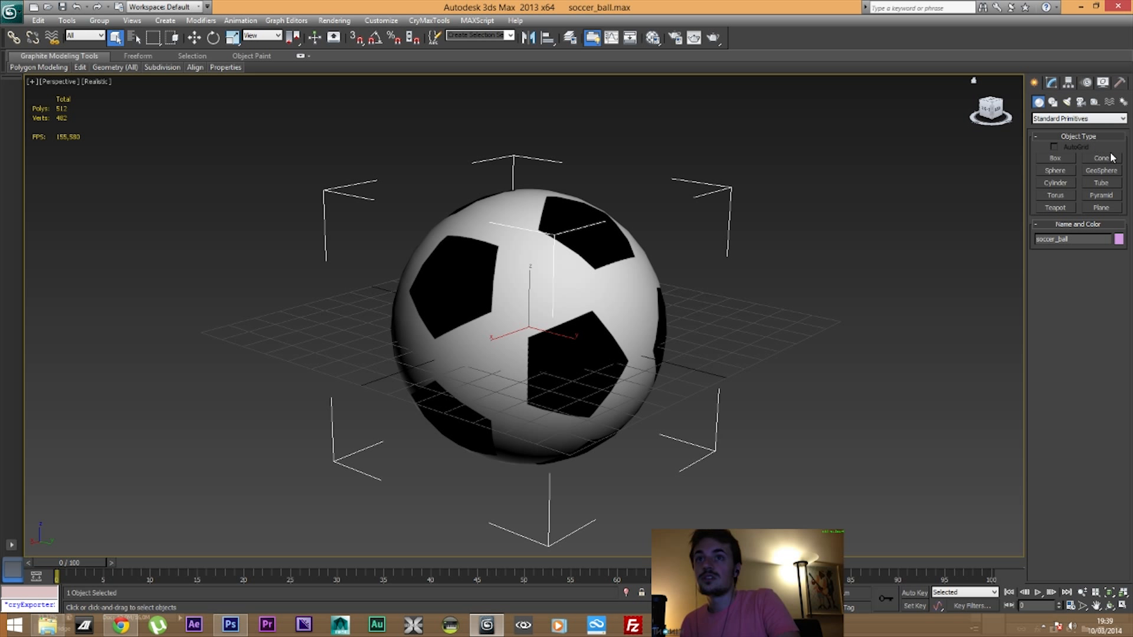
{"action": "left_click", "coordinate": [1095, 101]}
{"action": "left_click", "coordinate": [1055, 158]}
{"action": "left_click", "coordinate": [532, 326]}
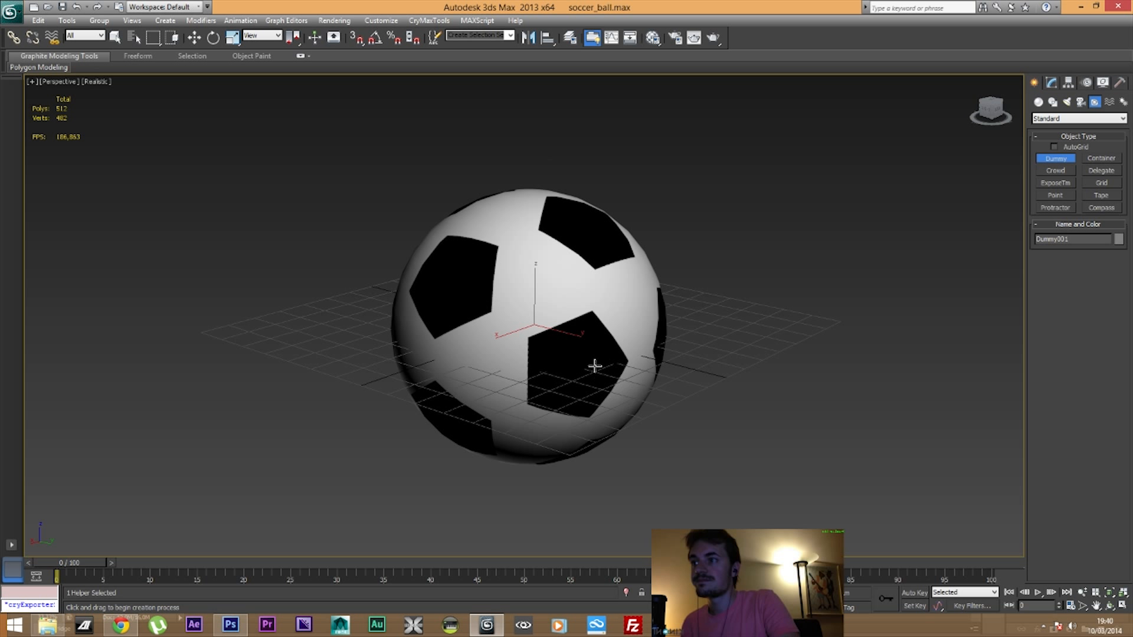
{"action": "left_click_drag", "start_coordinate": [595, 366], "coordinate": [731, 457]}
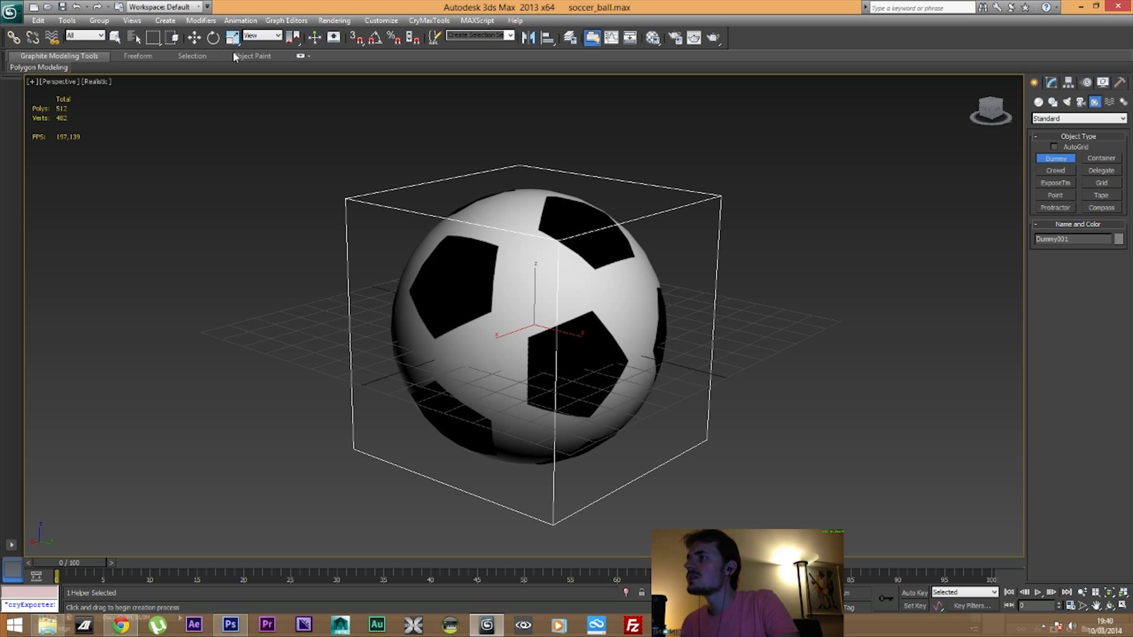
Set the dummy's absolute world position to 0 on X, Y and Z
{"action": "right_click", "coordinate": [195, 37]}
{"action": "right_click", "coordinate": [554, 289]}
{"action": "right_click", "coordinate": [554, 303]}
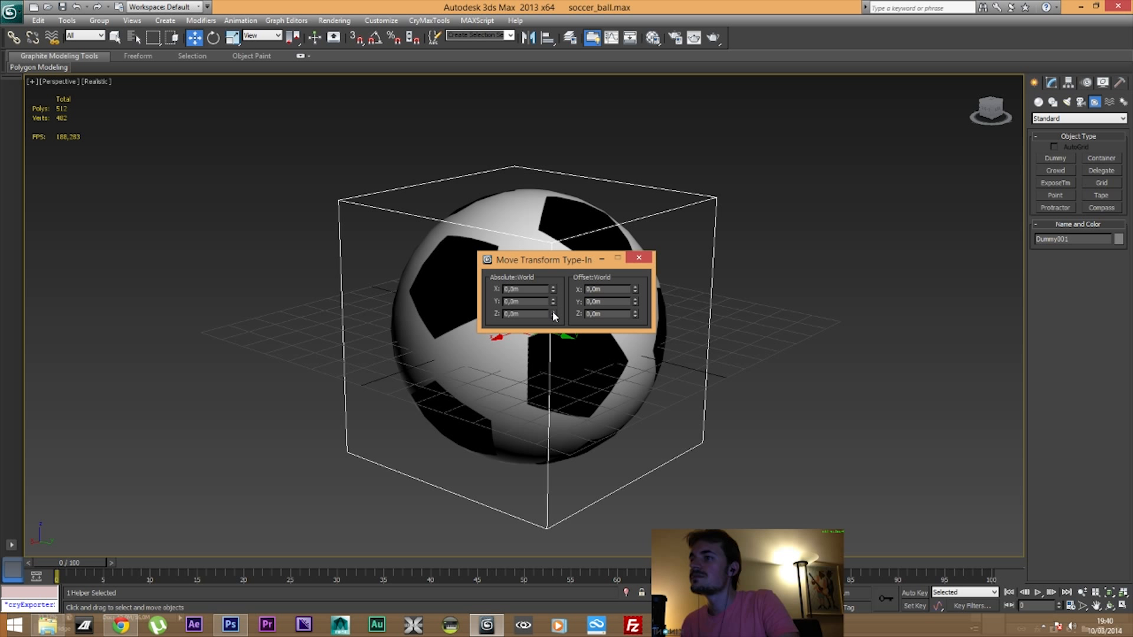
{"action": "left_click", "coordinate": [638, 258]}
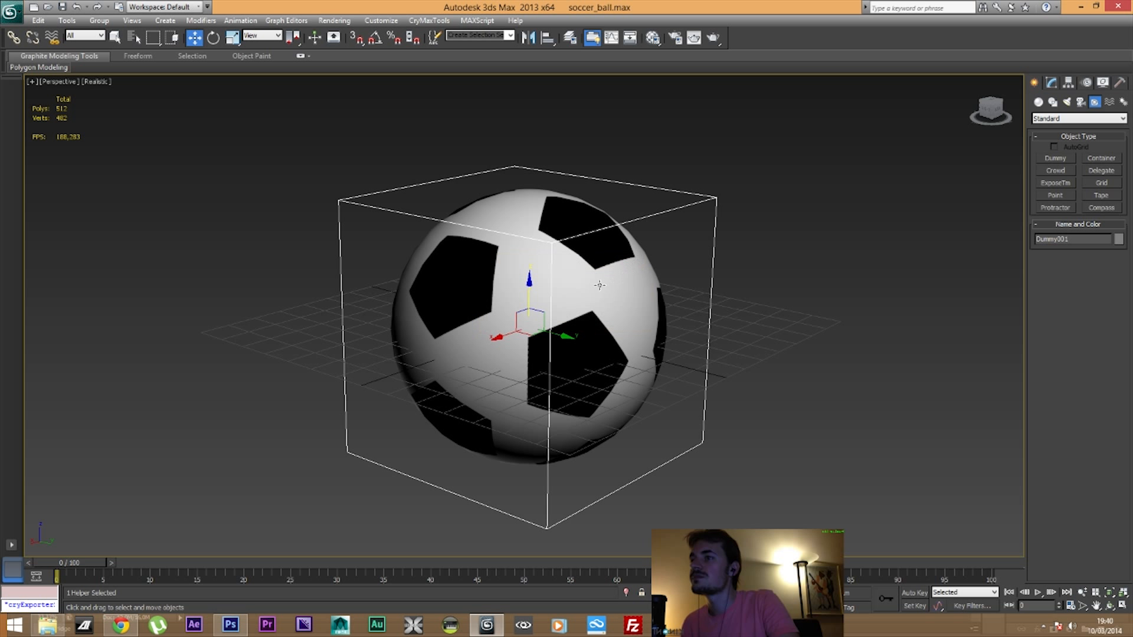
Link the soccer ball mesh to the dummy as its parent
{"action": "left_click", "coordinate": [116, 37]}
{"action": "left_click", "coordinate": [519, 196]}
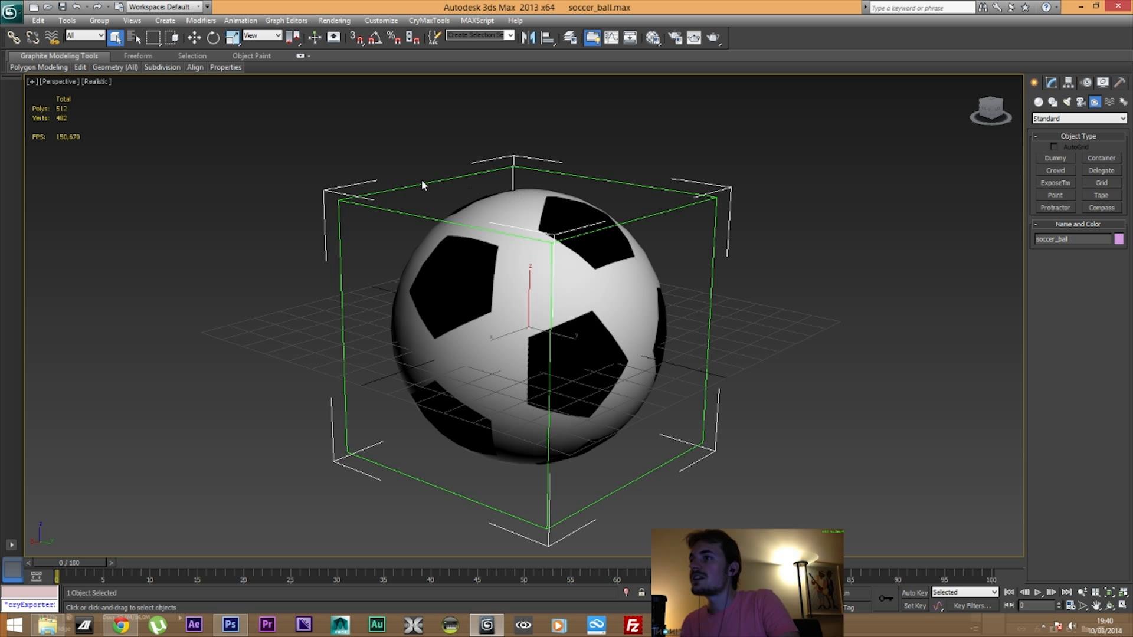
{"action": "left_click", "coordinate": [13, 37]}
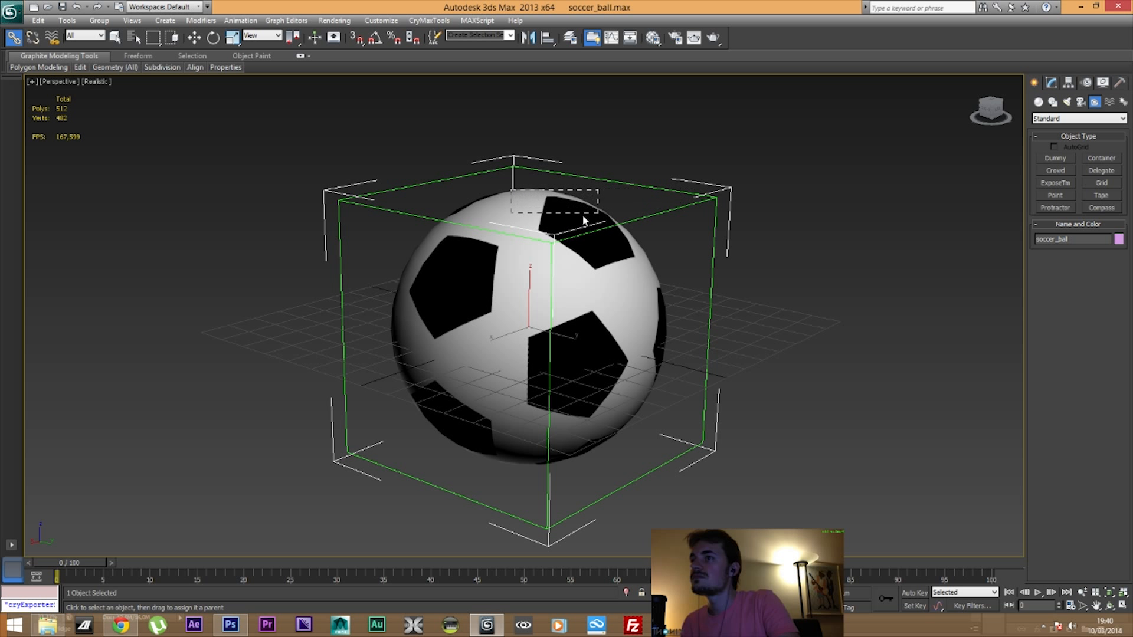
{"action": "left_click_drag", "start_coordinate": [521, 210], "coordinate": [616, 180]}
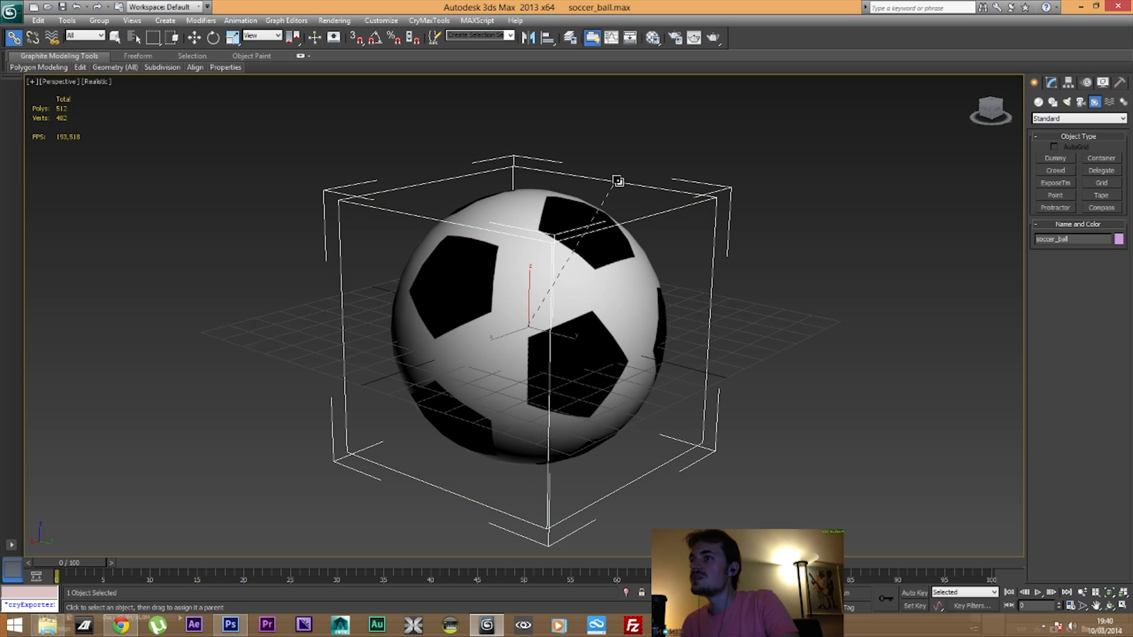
Select the dummy and rename it soccer_ball
{"action": "left_click", "coordinate": [617, 180]}
{"action": "left_click", "coordinate": [1051, 83]}
{"action": "double_click", "coordinate": [1054, 99]}
{"action": "type", "text": "s"}
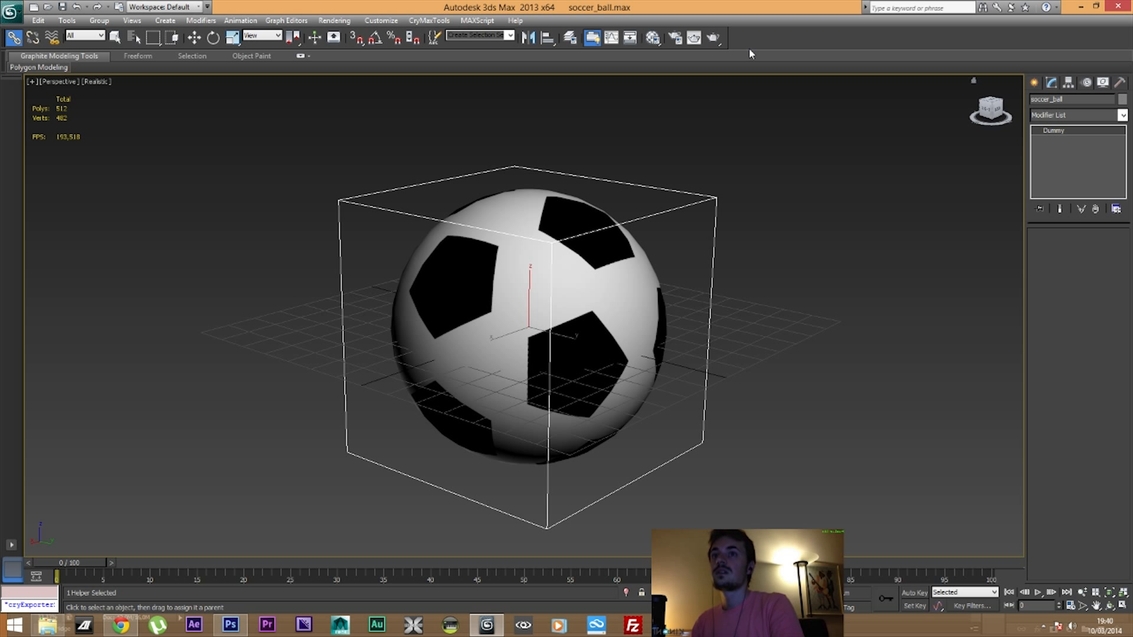
Add the soccer_ball dummy to the CryENGINE3 geometry export list and export the nodes in Geometry (*.cgf) format
{"action": "left_click", "coordinate": [1120, 82]}
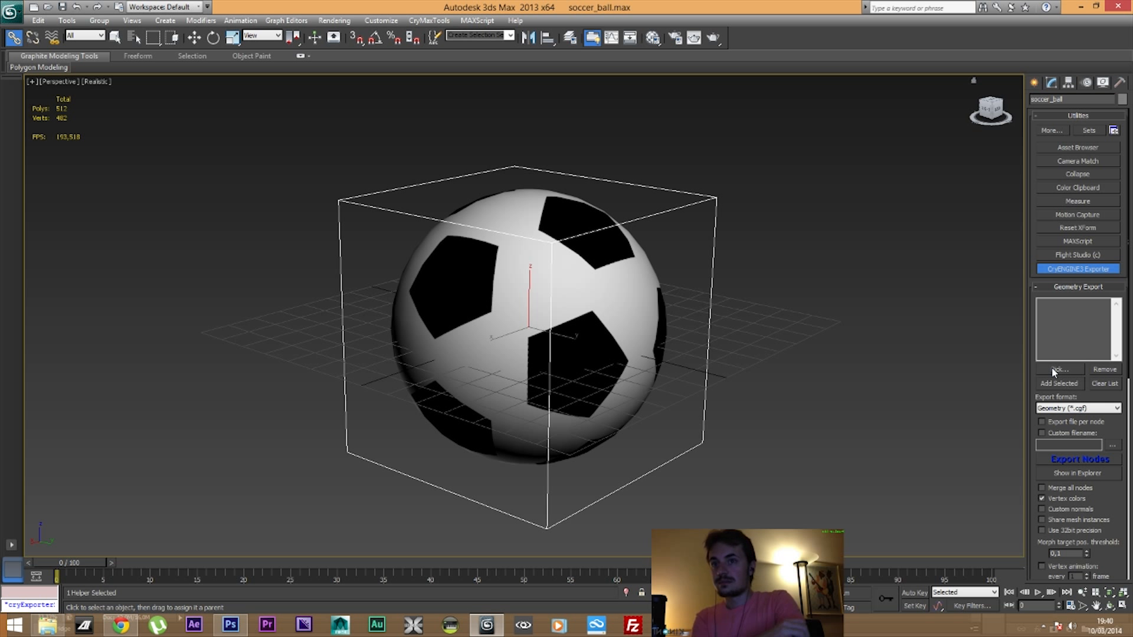
{"action": "left_click", "coordinate": [1061, 385]}
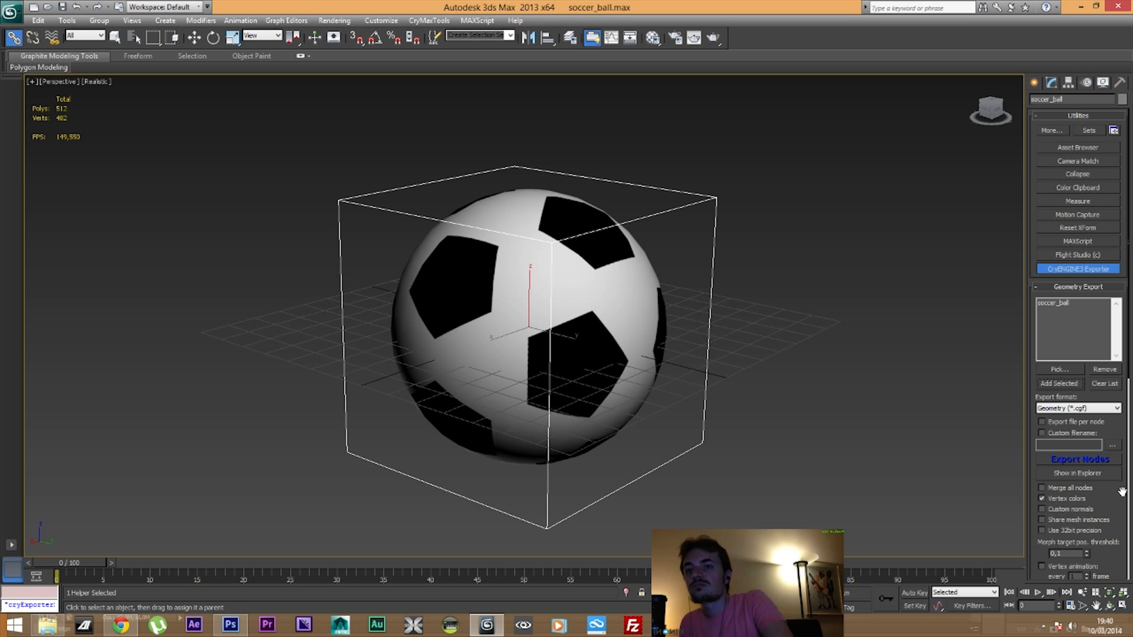
{"action": "left_click_drag", "start_coordinate": [1123, 491], "coordinate": [1125, 394]}
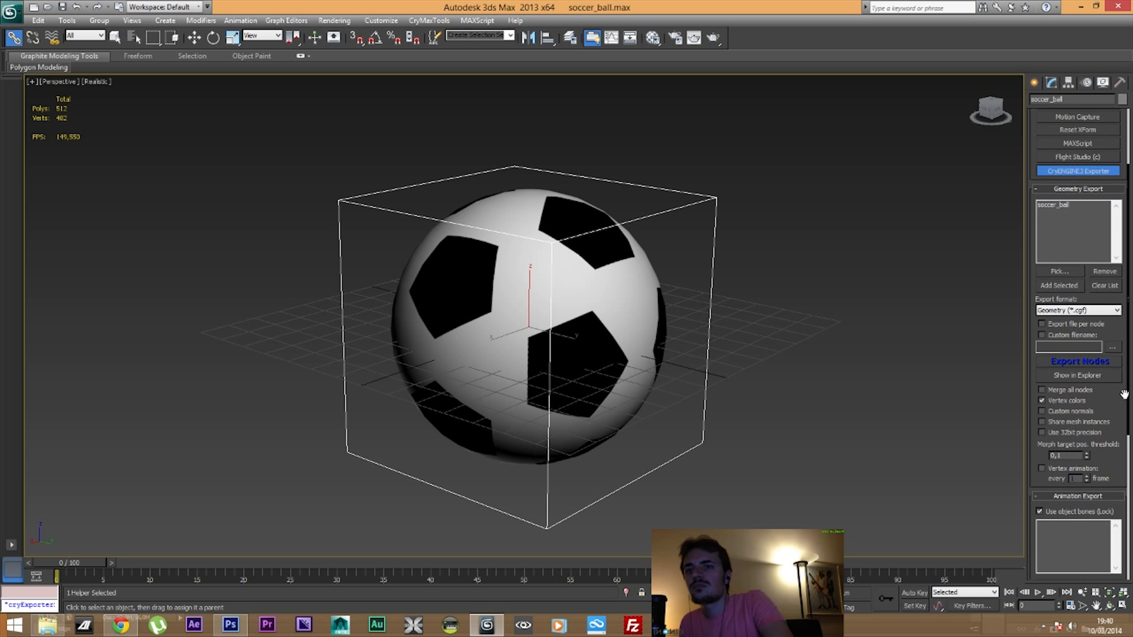
{"action": "left_click", "coordinate": [1089, 364]}
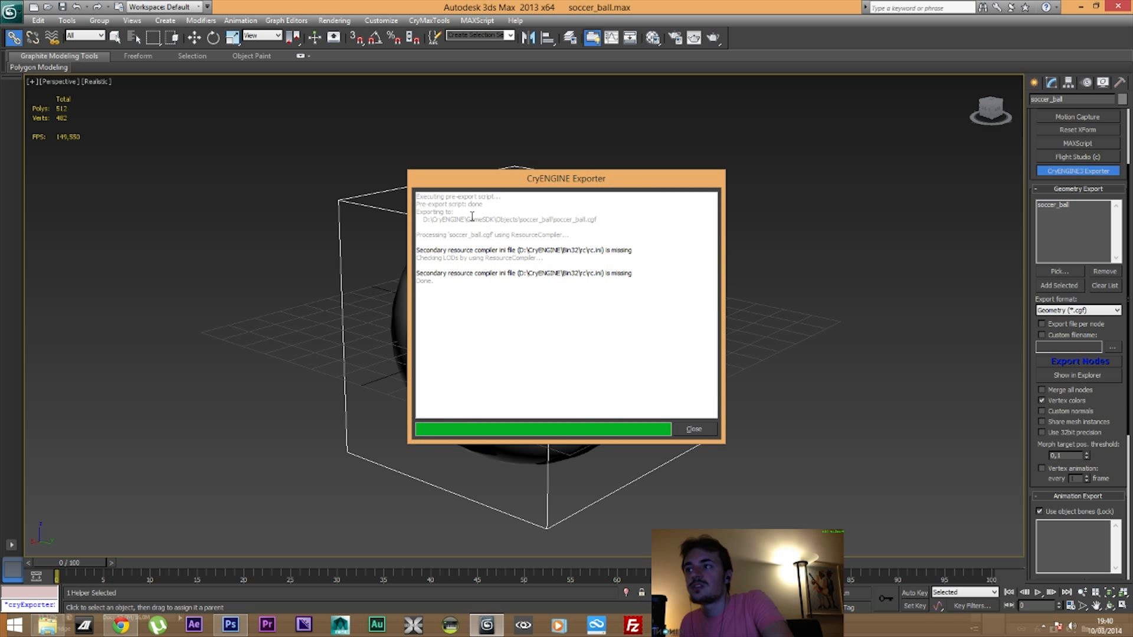
{"action": "left_click", "coordinate": [696, 430]}
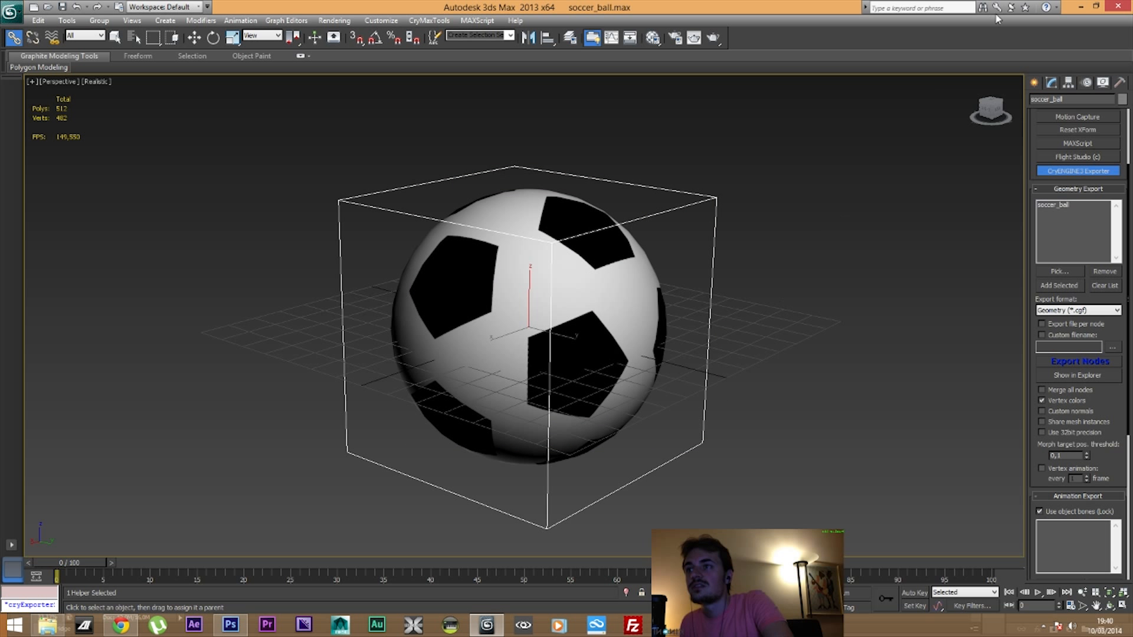
Switch to CRYENGINE Sandbox and open the recent level MisterOutlet
{"action": "left_click", "coordinate": [1081, 6]}
{"action": "left_click", "coordinate": [527, 631]}
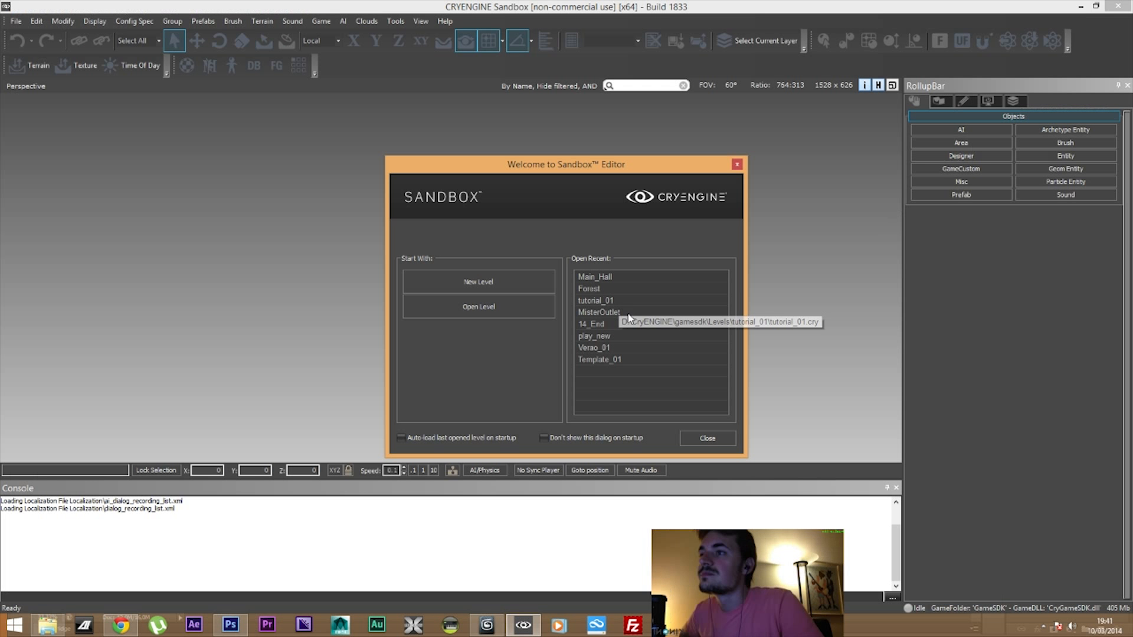
{"action": "double_click", "coordinate": [607, 314]}
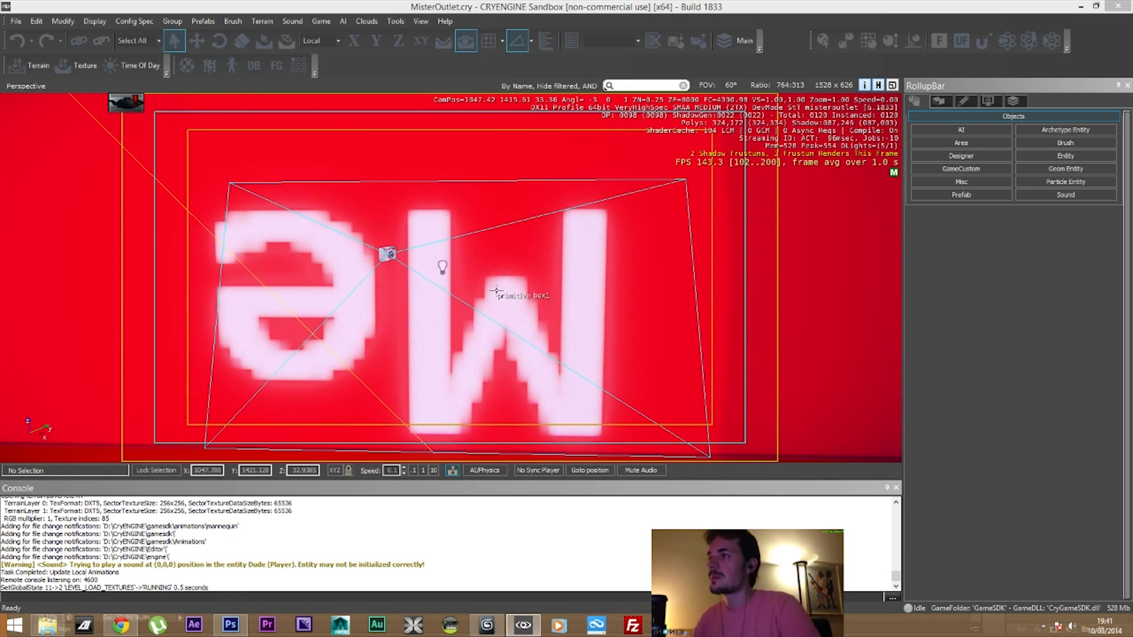
Open the Sandbox Material Editor and bring its window fully into view over the level viewport
{"action": "key", "text": "s"}
{"action": "mouse_move", "coordinate": [496, 290]}
{"action": "right_mouse_down"}
{"action": "mouse_move", "coordinate": [474, 321]}
{"action": "mouse_move", "coordinate": [447, 331]}
{"action": "mouse_move", "coordinate": [570, 313]}
{"action": "mouse_move", "coordinate": [499, 318]}
{"action": "mouse_move", "coordinate": [482, 300]}
{"action": "right_mouse_up"}
{"action": "key", "text": "a"}
{"action": "key", "text": "w"}
{"action": "key", "text": "s"}
{"action": "key", "text": "d"}
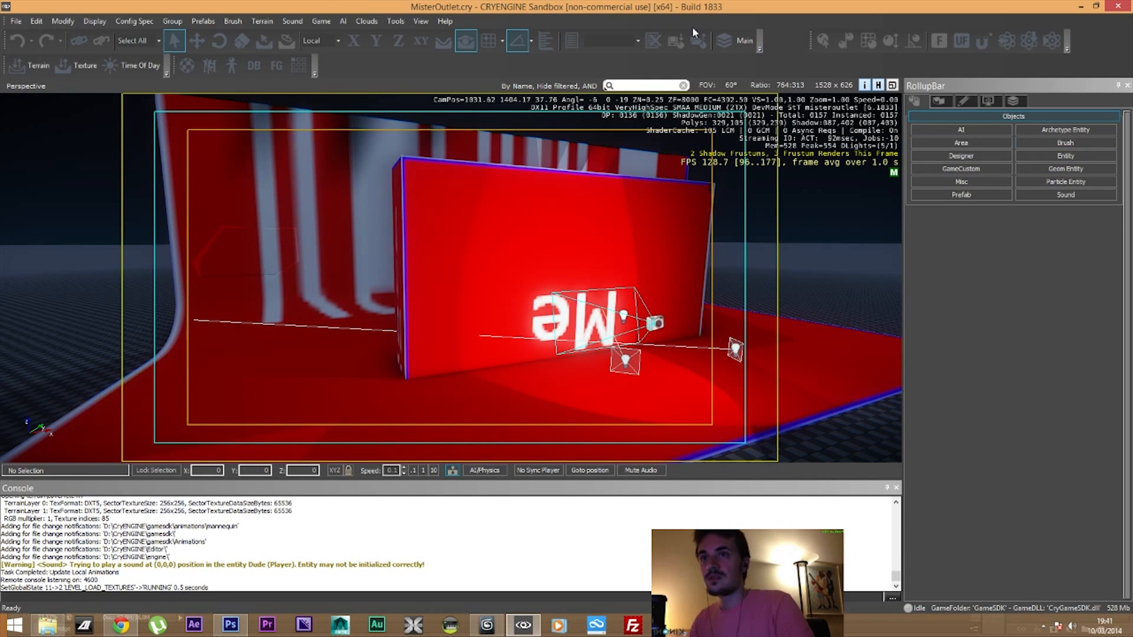
{"action": "left_click", "coordinate": [187, 65]}
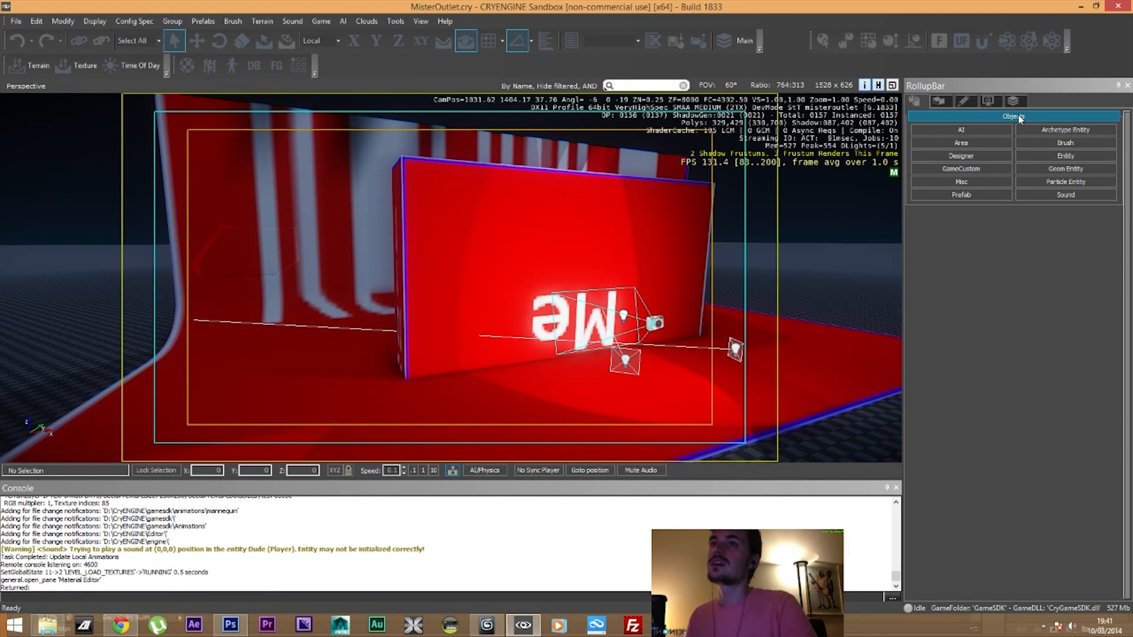
{"action": "right_click_drag", "start_coordinate": [758, 330], "coordinate": [770, 337]}
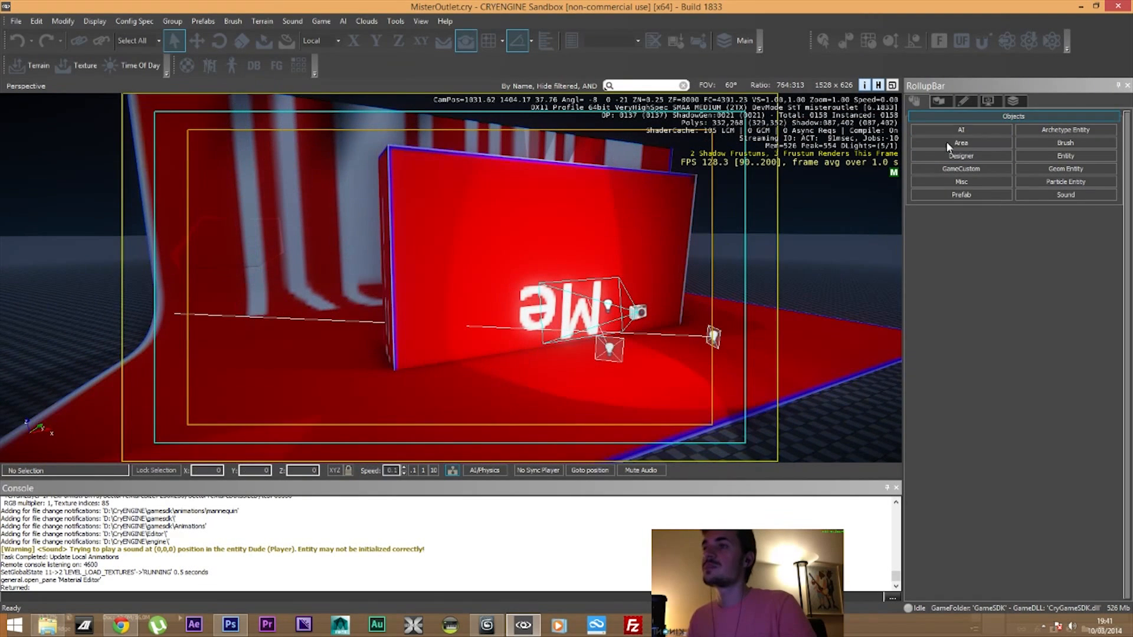
{"action": "left_click", "coordinate": [189, 69]}
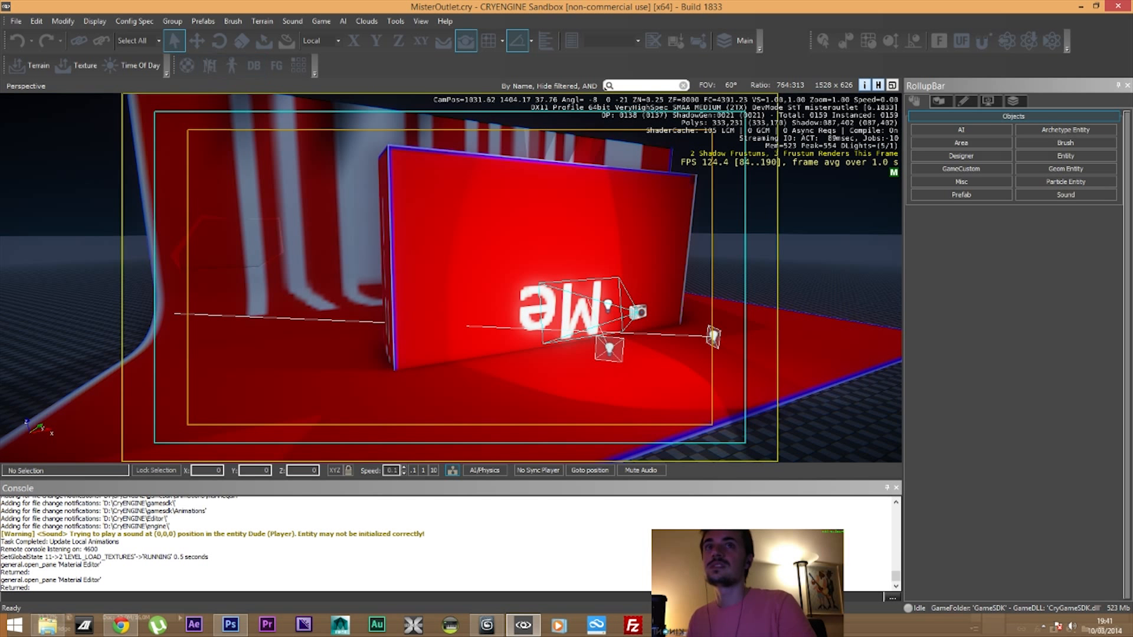
{"action": "left_click_drag", "start_coordinate": [1132, 96], "coordinate": [848, 126]}
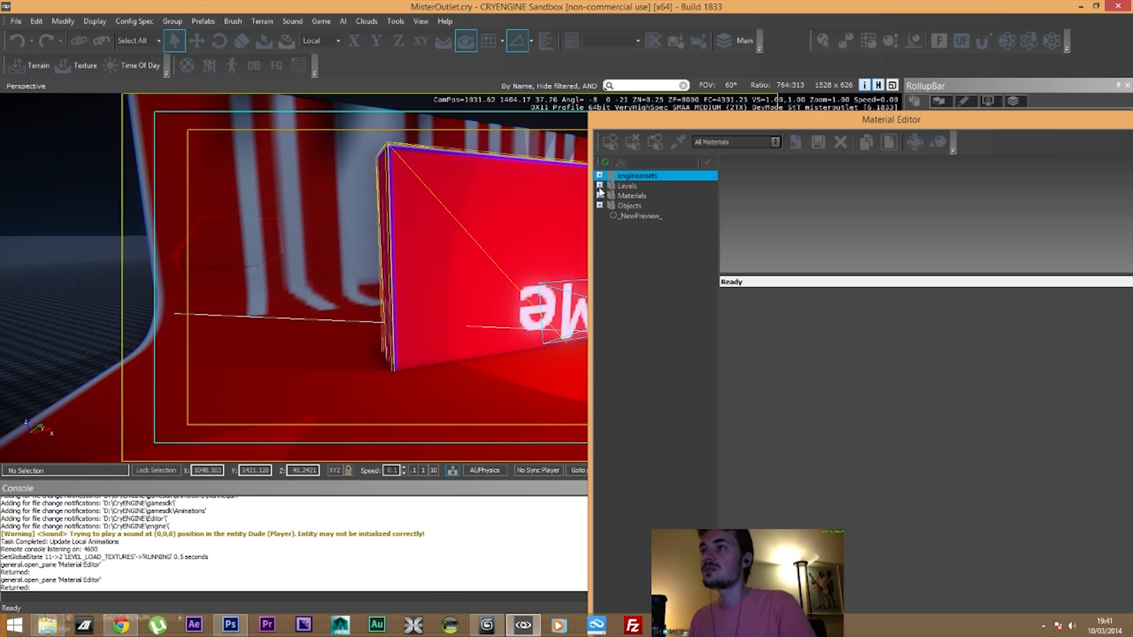
Assign the edge submaterial of Levels/Verao_01 to the curved red backdrop
{"action": "left_click", "coordinate": [599, 196]}
{"action": "left_click", "coordinate": [600, 195]}
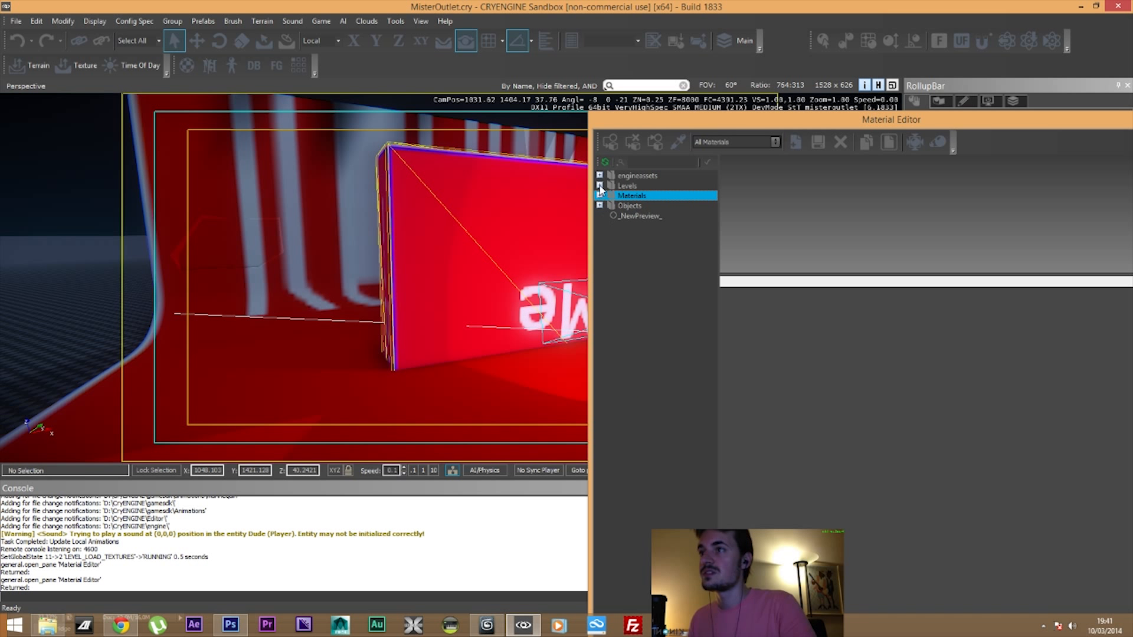
{"action": "left_click", "coordinate": [600, 186]}
{"action": "left_click", "coordinate": [609, 197]}
{"action": "left_click", "coordinate": [677, 215]}
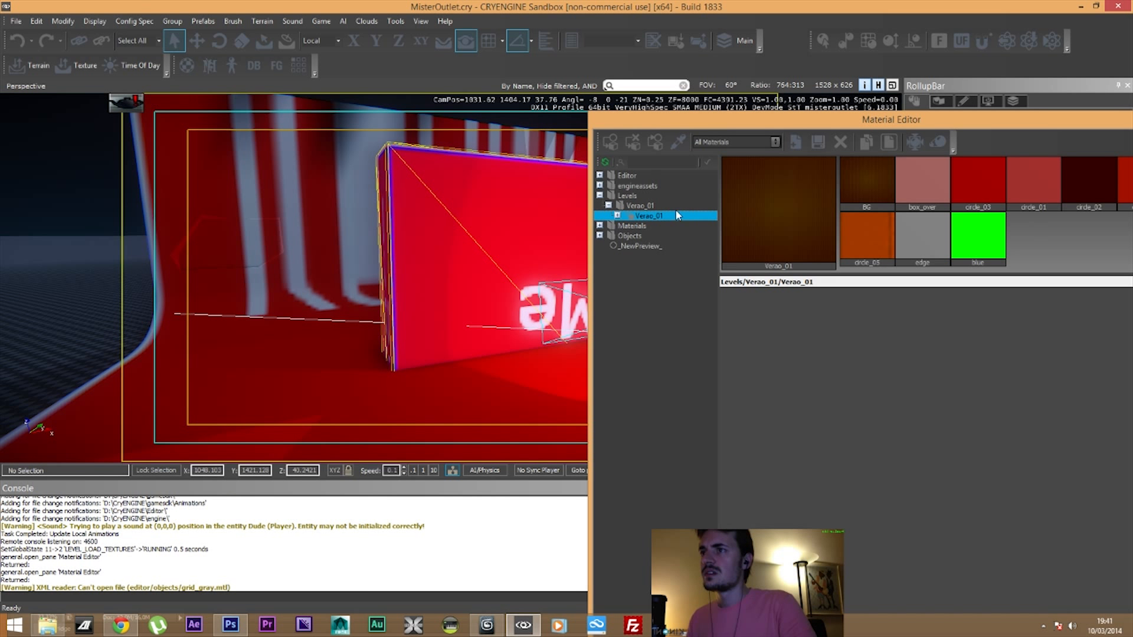
{"action": "left_click", "coordinate": [918, 243]}
{"action": "left_click", "coordinate": [236, 269]}
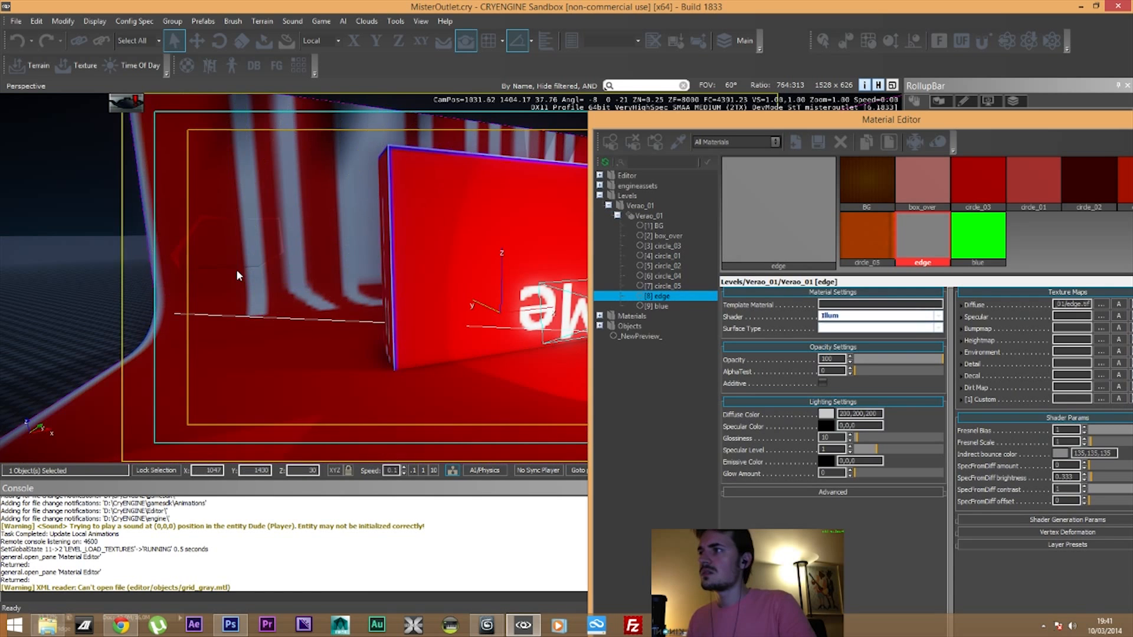
{"action": "left_click", "coordinate": [609, 144]}
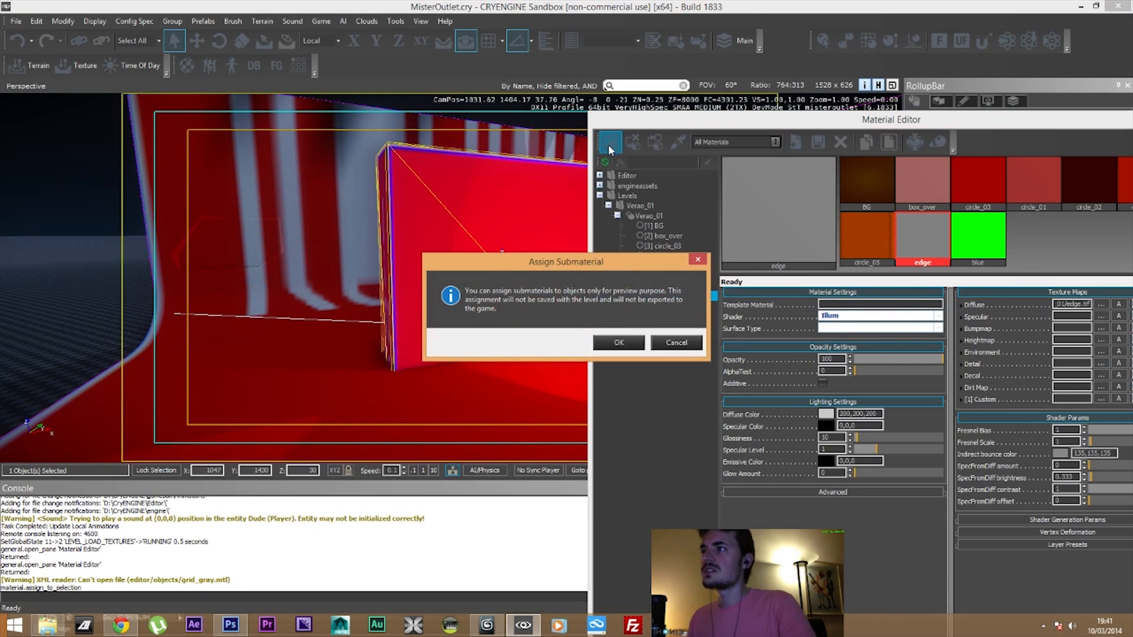
{"action": "left_click", "coordinate": [619, 345]}
Assign the blue submaterial of Verao_01 to the large box and move the Material Editor clear of the viewport
{"action": "left_click", "coordinate": [973, 238]}
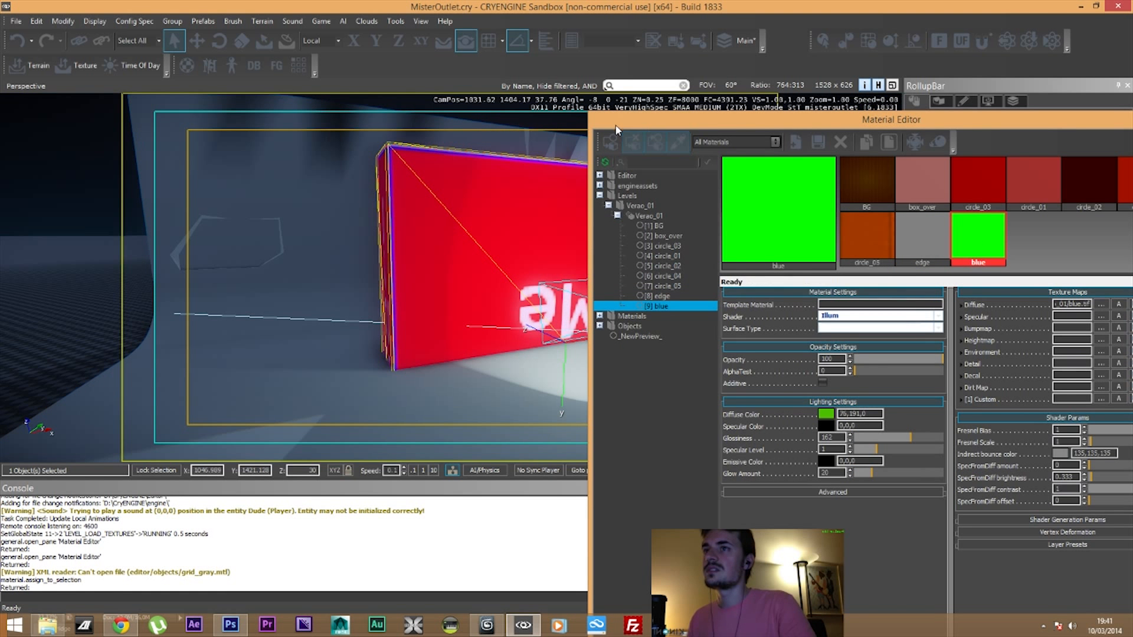
{"action": "left_click", "coordinate": [610, 142]}
{"action": "left_click", "coordinate": [618, 344]}
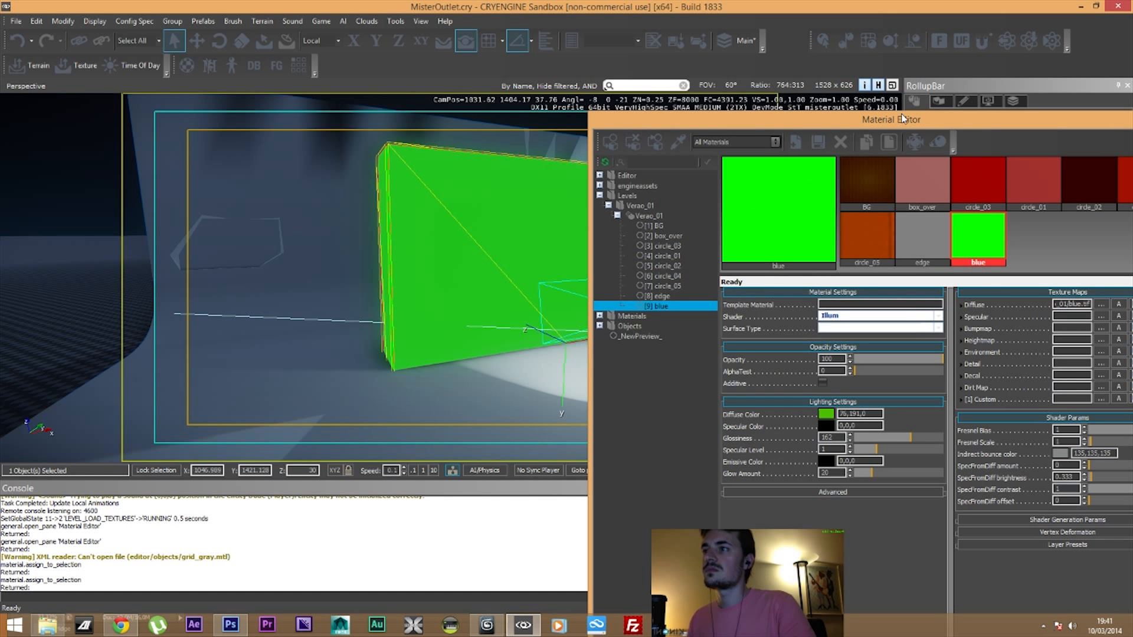
{"action": "left_click_drag", "start_coordinate": [983, 129], "coordinate": [895, 108]}
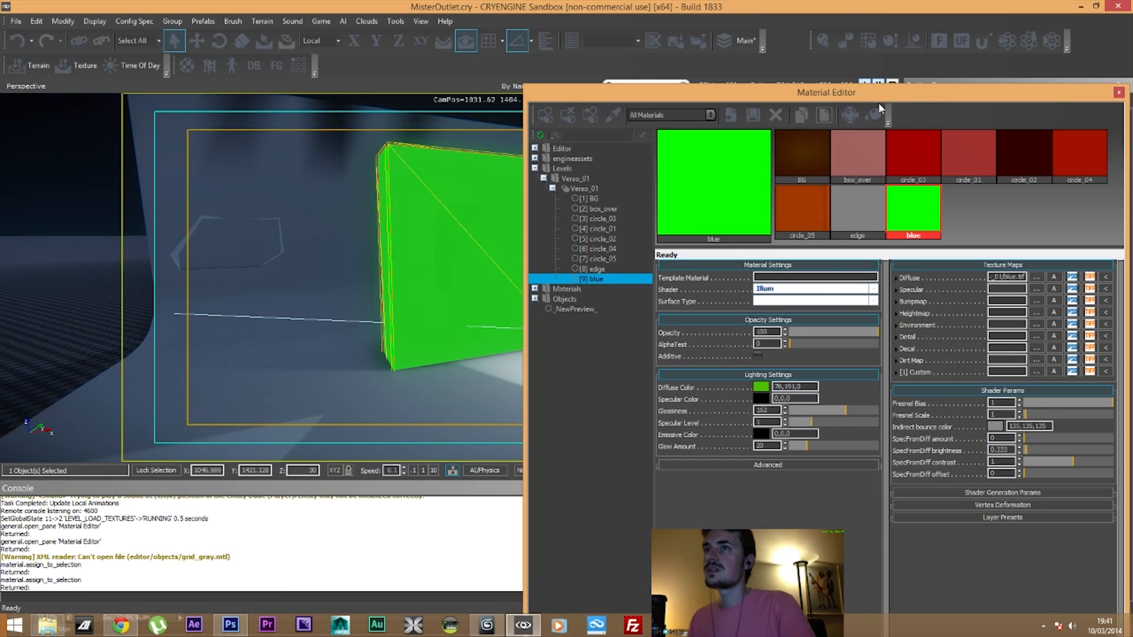
{"action": "left_click_drag", "start_coordinate": [702, 104], "coordinate": [619, 416]}
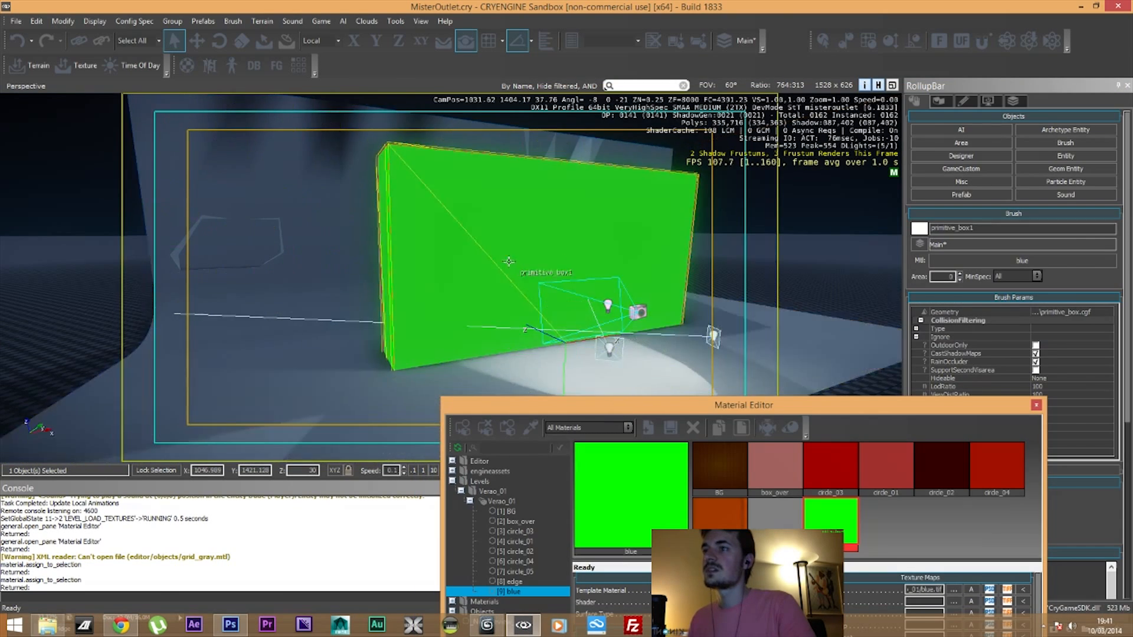
Delete the light in front of the green box and the nearby Camera2
{"action": "key", "text": "w"}
{"action": "key", "text": "d"}
{"action": "right_click_drag", "start_coordinate": [491, 210], "coordinate": [337, 225]}
{"action": "left_click", "coordinate": [484, 242]}
{"action": "key", "text": "Delete"}
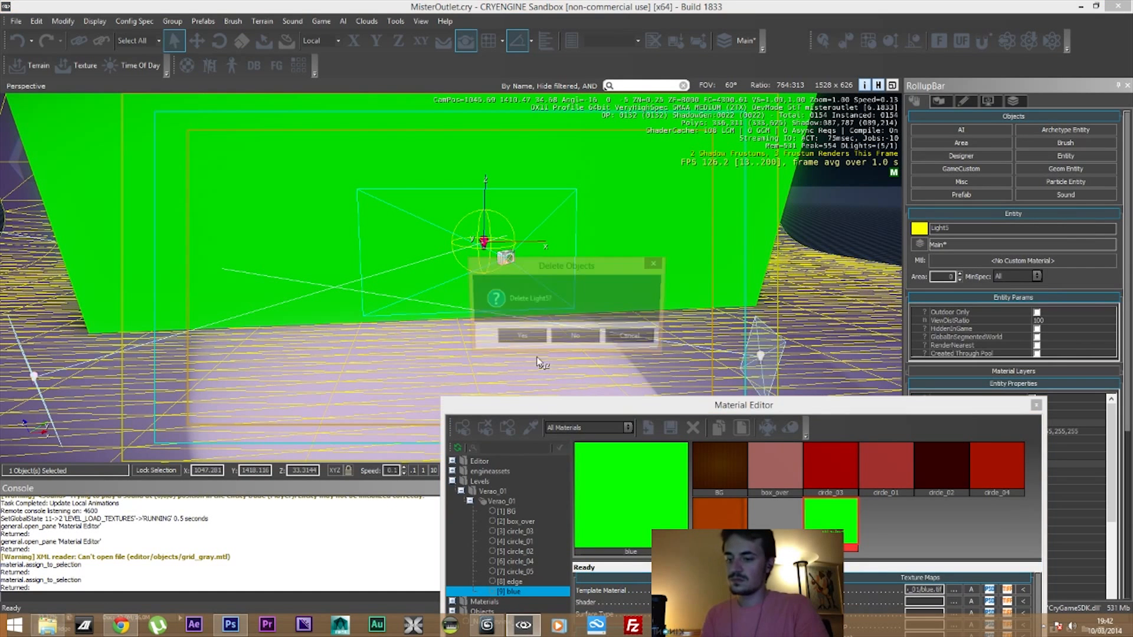
{"action": "left_click", "coordinate": [535, 346]}
{"action": "left_click", "coordinate": [505, 254]}
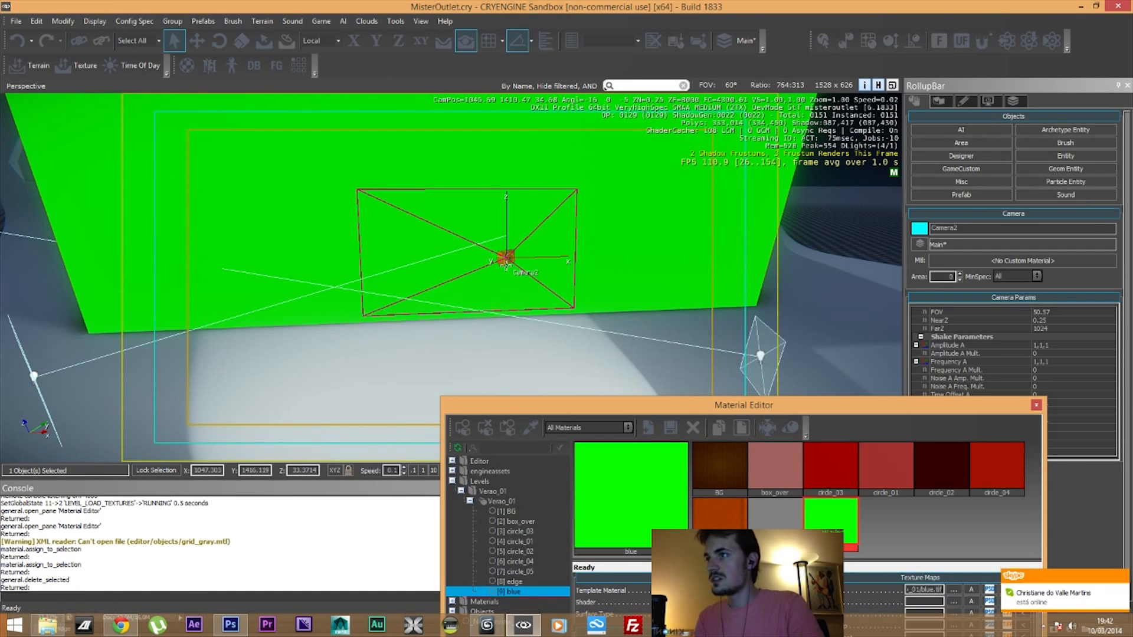
{"action": "key", "text": "Delete"}
{"action": "left_click", "coordinate": [519, 338]}
Place the soccer_ball brush from Objects/soccer_ball on the lit floor in front of the green box
{"action": "right_click_drag", "start_coordinate": [520, 339], "coordinate": [491, 324]}
{"action": "left_click", "coordinate": [1066, 143]}
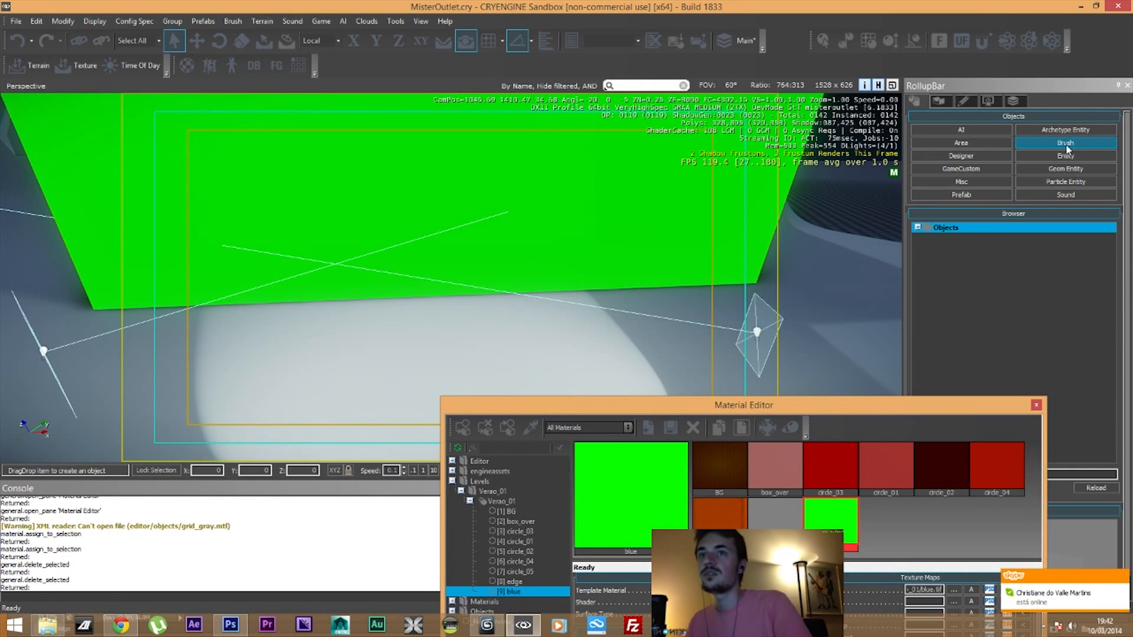
{"action": "left_click_drag", "start_coordinate": [845, 413], "coordinate": [839, 463]}
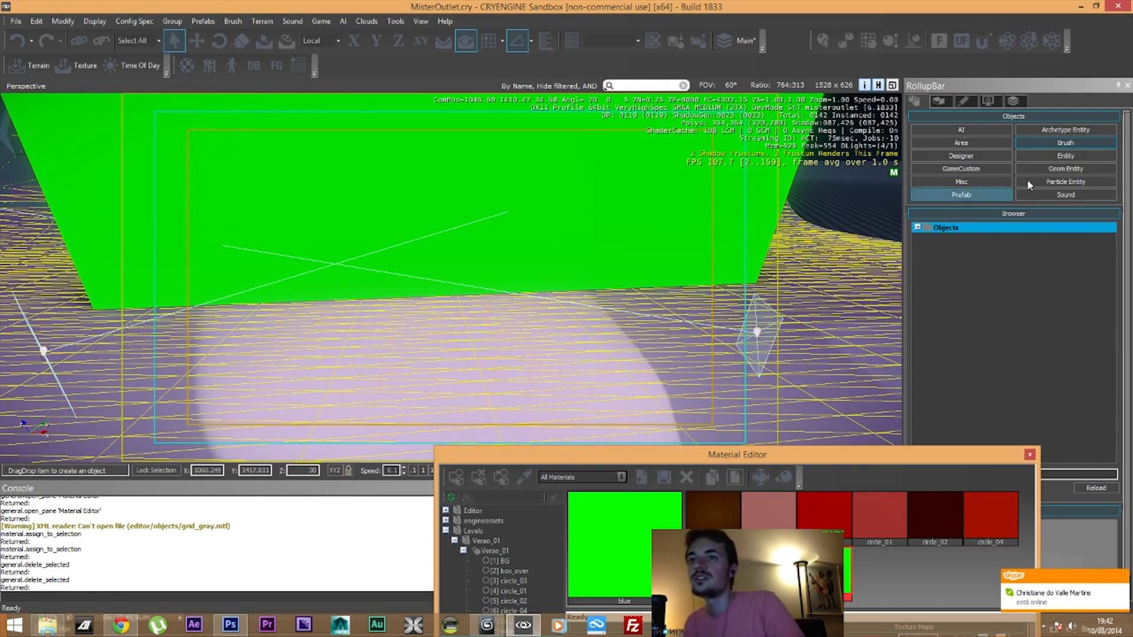
{"action": "left_click", "coordinate": [1069, 169]}
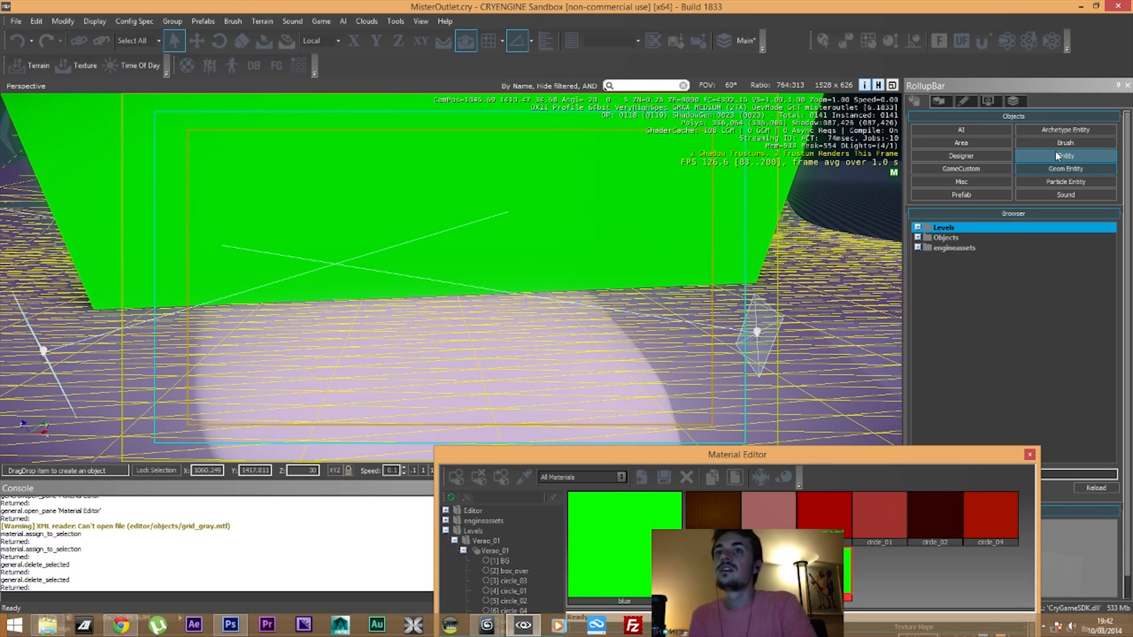
{"action": "left_click", "coordinate": [1056, 146]}
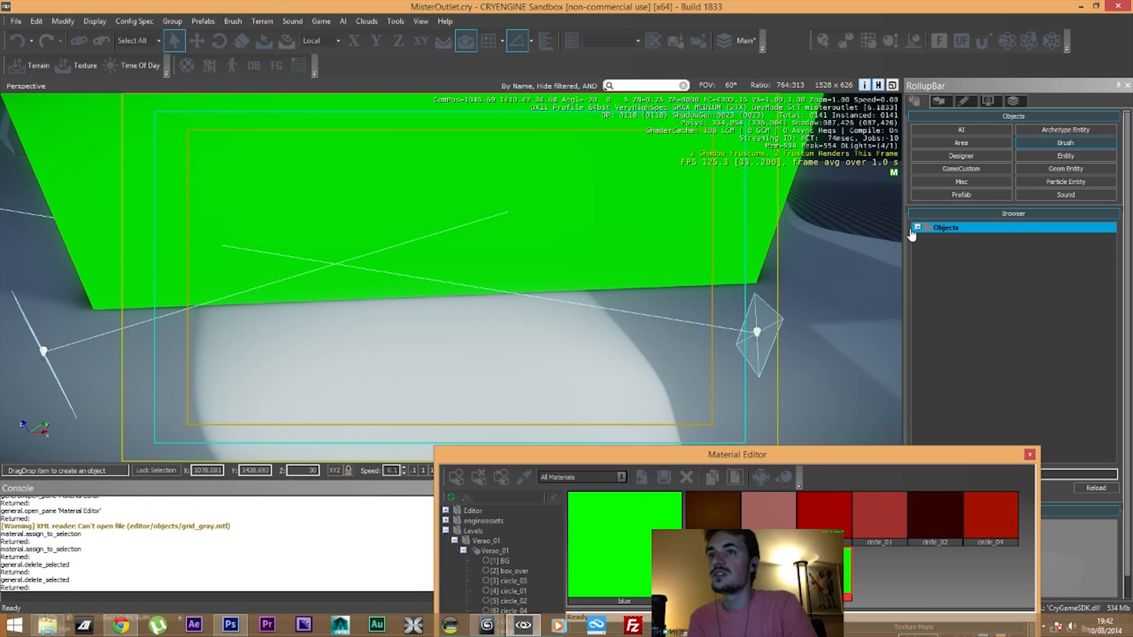
{"action": "left_click", "coordinate": [918, 228]}
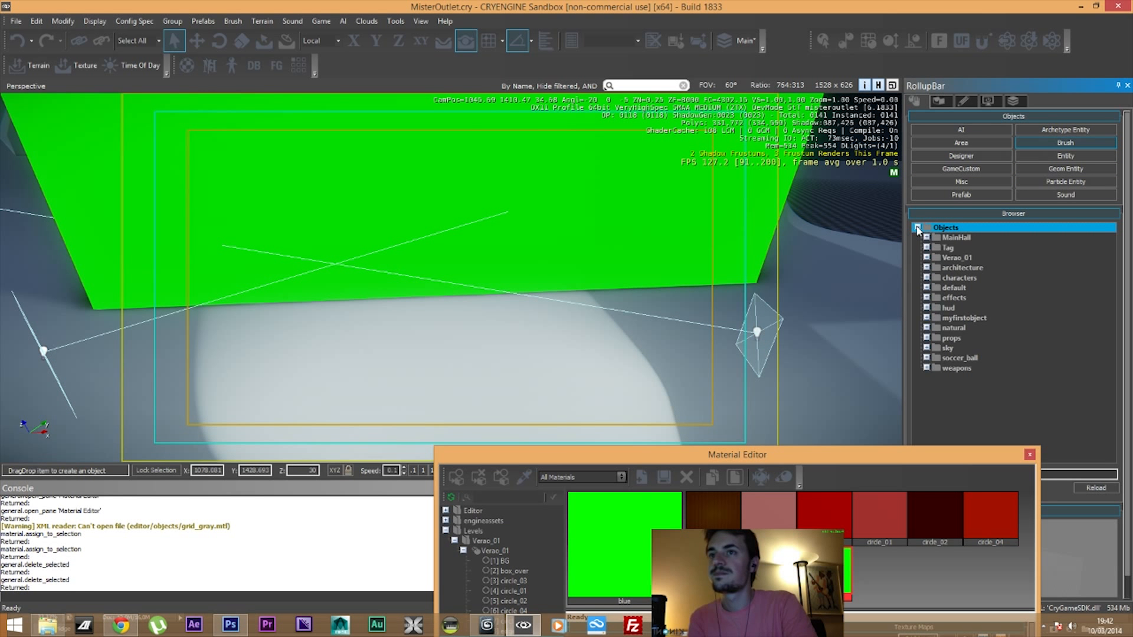
{"action": "left_click", "coordinate": [927, 359]}
{"action": "left_click", "coordinate": [962, 368]}
{"action": "mouse_move", "coordinate": [396, 350]}
{"action": "left_mouse_down"}
{"action": "mouse_move", "coordinate": [481, 354]}
{"action": "mouse_move", "coordinate": [477, 367]}
{"action": "left_mouse_up"}
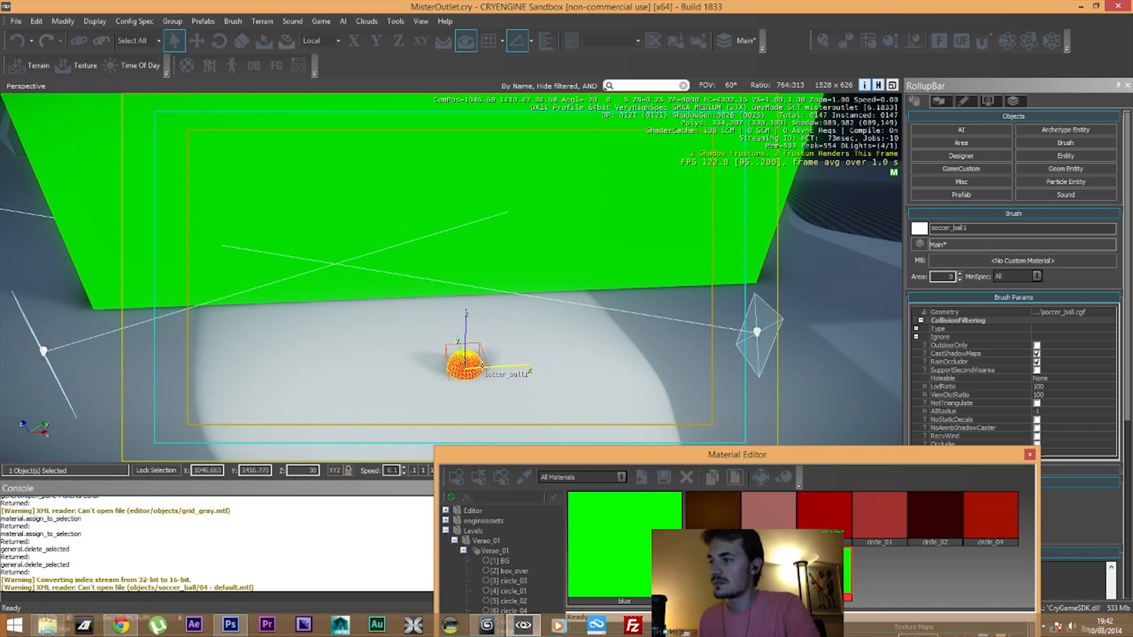
Raise the soccer ball along the Z axis to about 32 so it sits above the floor
{"action": "key", "text": "w"}
{"action": "right_click_drag", "start_coordinate": [520, 390], "coordinate": [525, 432]}
{"action": "key", "text": "w"}
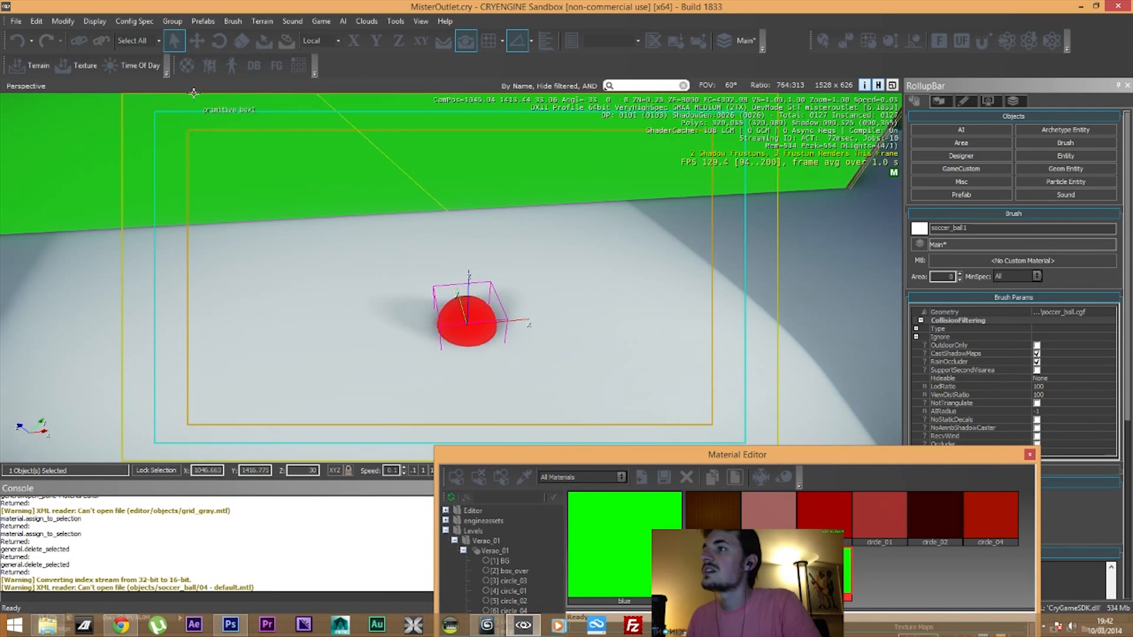
{"action": "left_click", "coordinate": [197, 49]}
{"action": "left_click_drag", "start_coordinate": [469, 287], "coordinate": [474, 144]}
Assign the soccer_ball material from Objects/soccer_ball to the ball
{"action": "key", "text": "w"}
{"action": "right_click_drag", "start_coordinate": [534, 215], "coordinate": [509, 47]}
{"action": "key", "text": "s"}
{"action": "key", "text": "d"}
{"action": "left_click_drag", "start_coordinate": [655, 453], "coordinate": [907, 124]}
{"action": "left_click", "coordinate": [714, 330]}
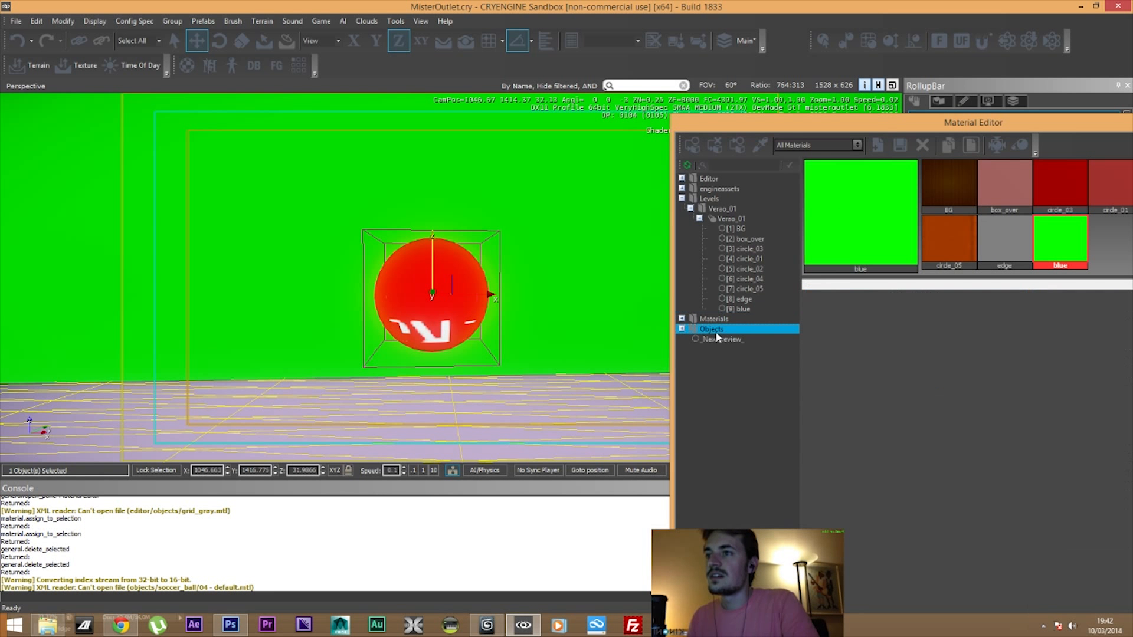
{"action": "left_click", "coordinate": [682, 330]}
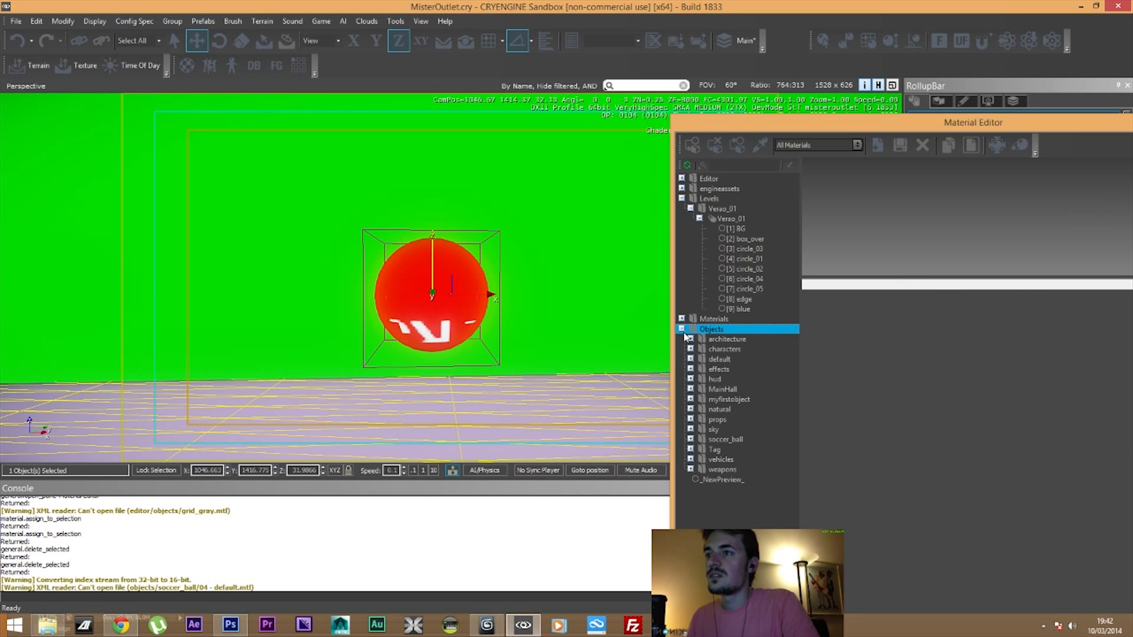
{"action": "left_click", "coordinate": [692, 440]}
{"action": "left_click", "coordinate": [742, 450]}
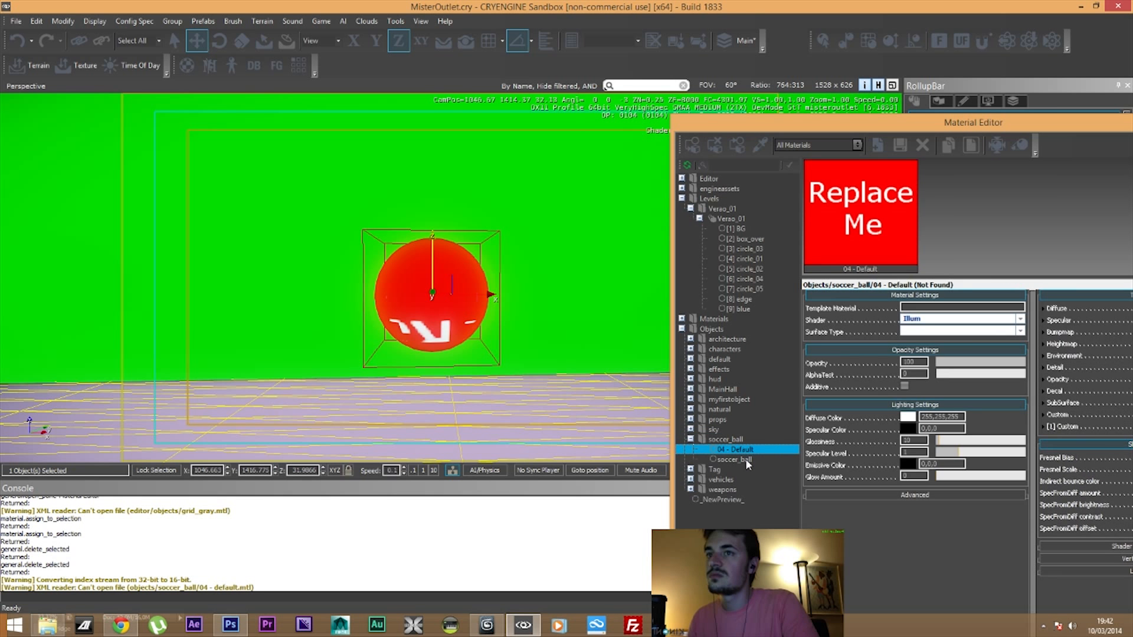
{"action": "left_click", "coordinate": [745, 459]}
{"action": "left_click", "coordinate": [690, 144]}
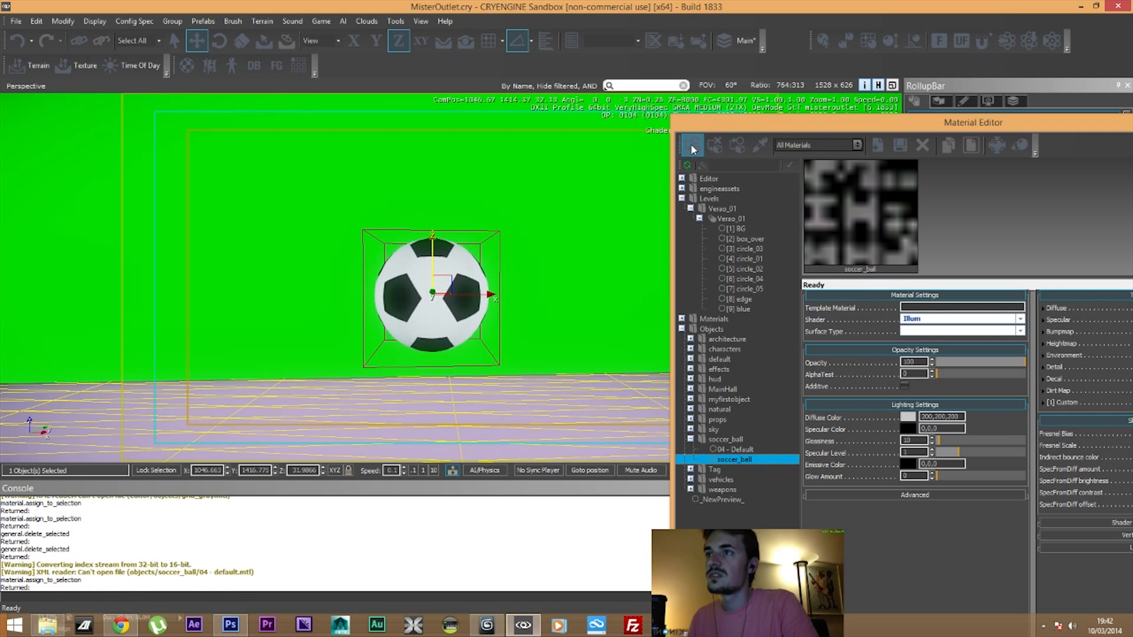
Inspect the textured soccer ball up close from several angles
{"action": "mouse_move", "coordinate": [531, 330]}
{"action": "right_mouse_down"}
{"action": "mouse_move", "coordinate": [549, 343]}
{"action": "mouse_move", "coordinate": [501, 357]}
{"action": "mouse_move", "coordinate": [366, 345]}
{"action": "mouse_move", "coordinate": [534, 350]}
{"action": "mouse_move", "coordinate": [434, 352]}
{"action": "mouse_move", "coordinate": [534, 327]}
{"action": "right_mouse_up"}
{"action": "key", "text": "w"}
{"action": "key", "text": "s"}
{"action": "key", "text": "d"}
{"action": "key", "text": "w"}
{"action": "key", "text": "a"}
{"action": "key", "text": "s"}
{"action": "key", "text": "d"}
{"action": "key", "text": "a"}
Load soccer_ballNormalsMap.tif from the objects/soccer_ball folder as the bumpmap of the soccer_ball material
{"action": "left_click_drag", "start_coordinate": [898, 115], "coordinate": [733, 33]}
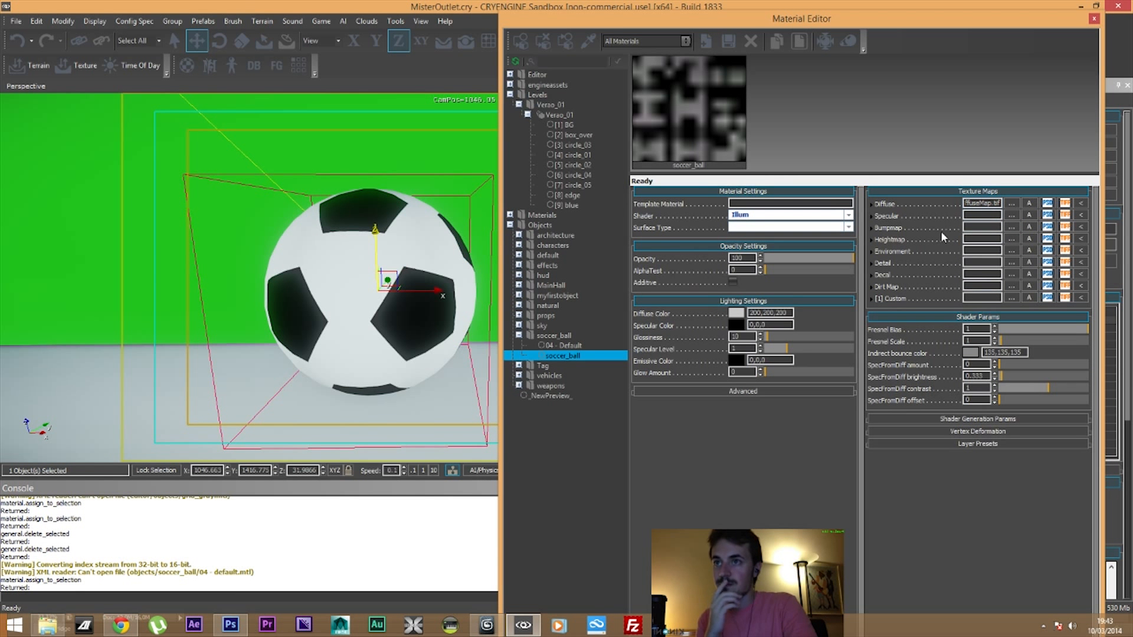
{"action": "left_click", "coordinate": [1002, 205]}
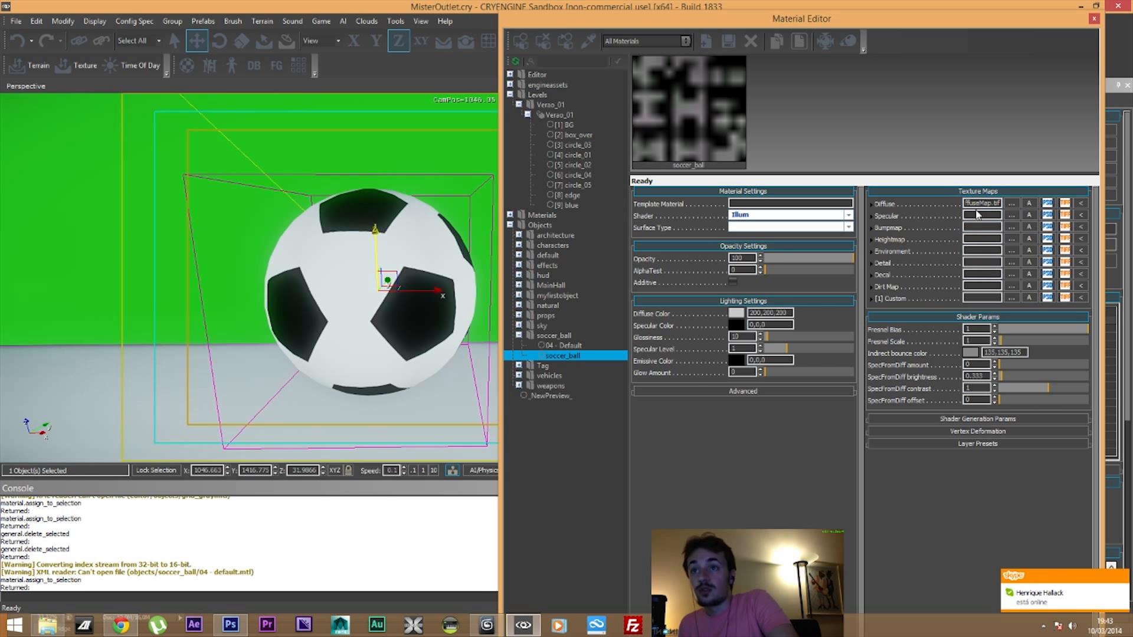
{"action": "left_click", "coordinate": [1011, 238]}
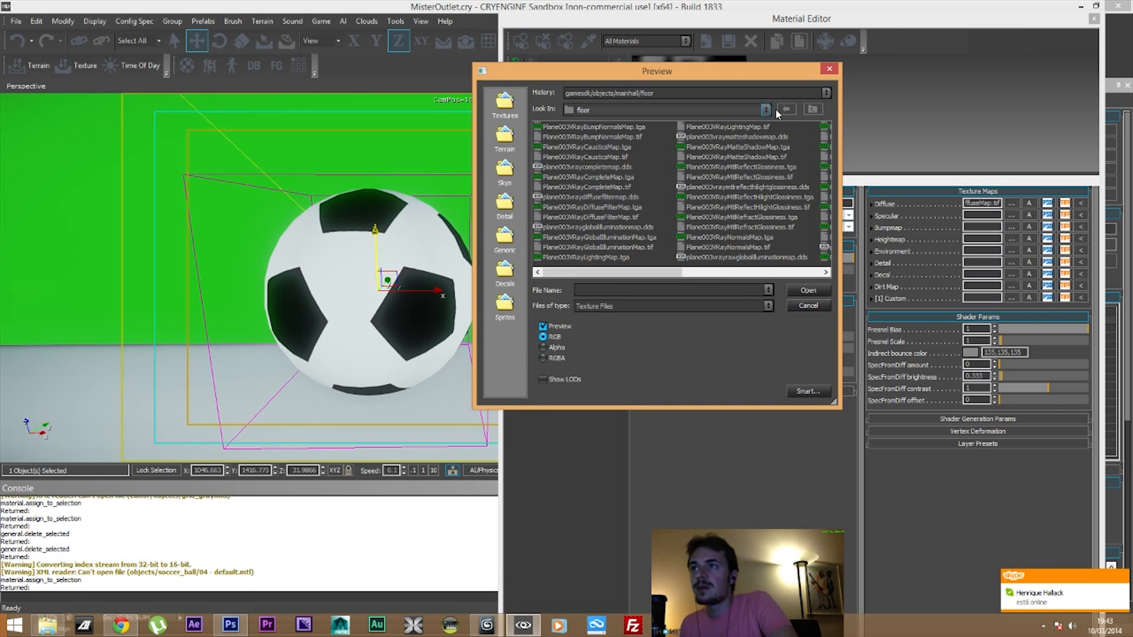
{"action": "left_click", "coordinate": [820, 110]}
{"action": "left_click", "coordinate": [821, 110]}
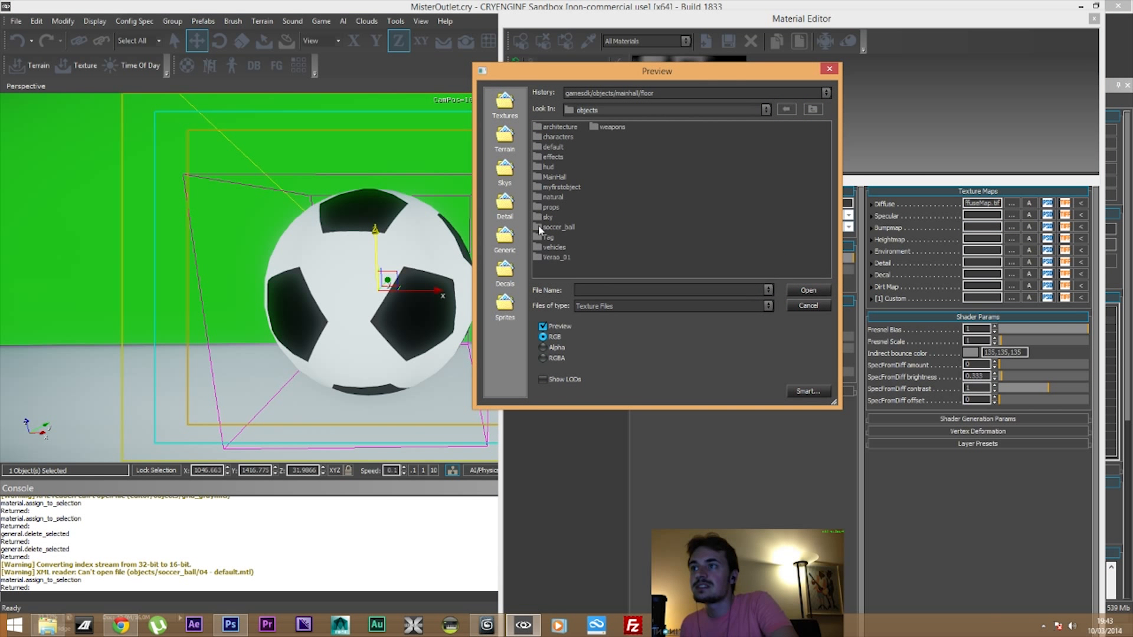
{"action": "double_click", "coordinate": [558, 229]}
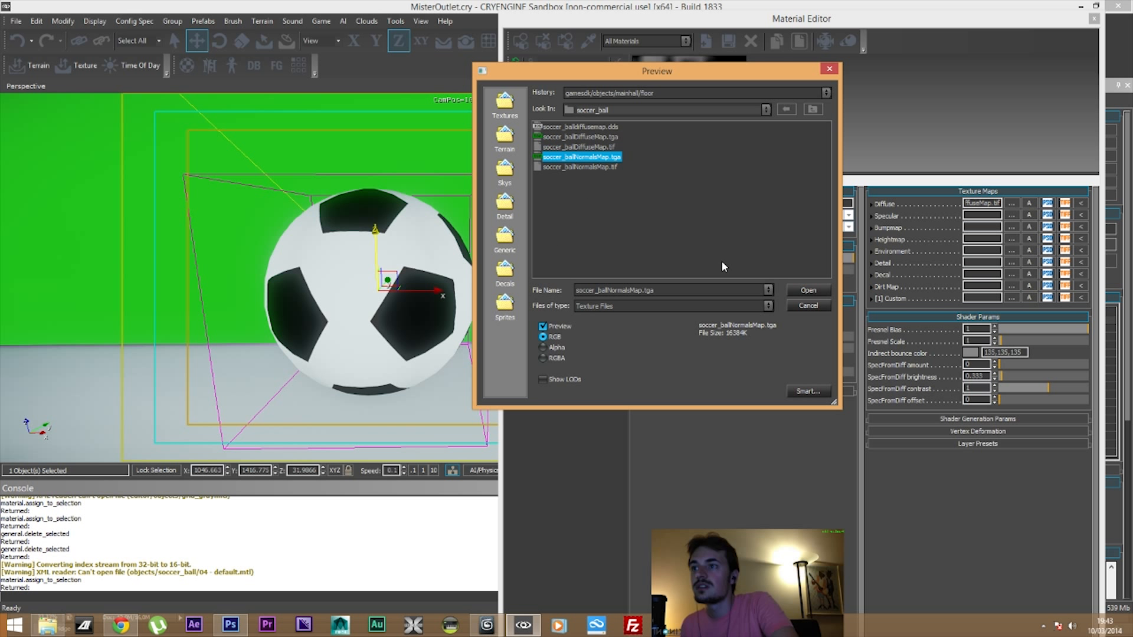
{"action": "left_click", "coordinate": [589, 167]}
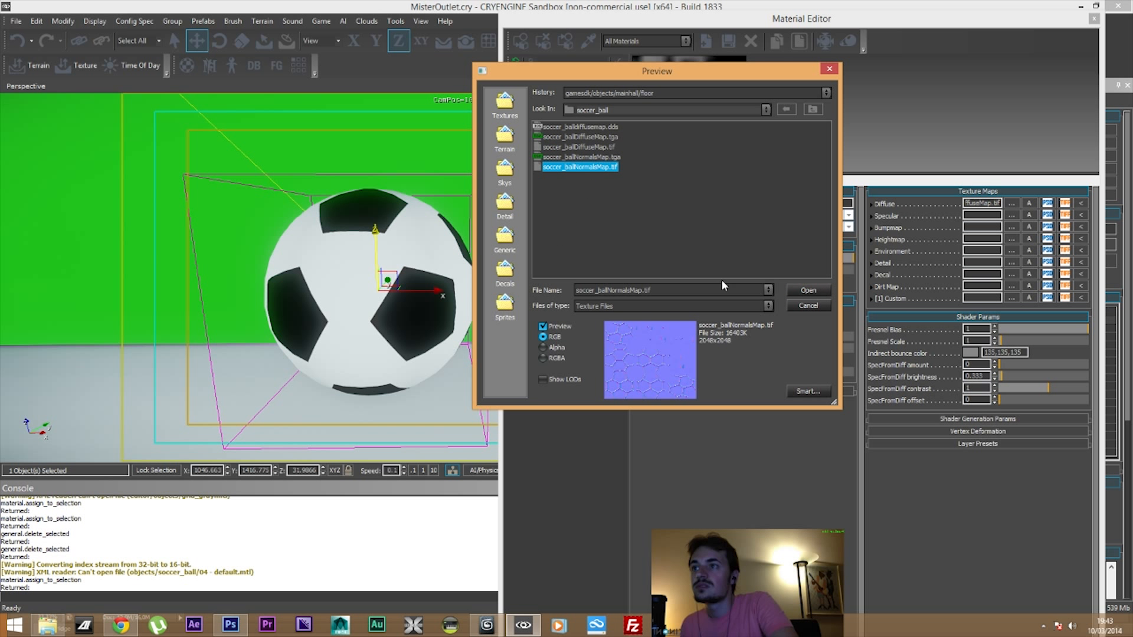
{"action": "left_click", "coordinate": [809, 290]}
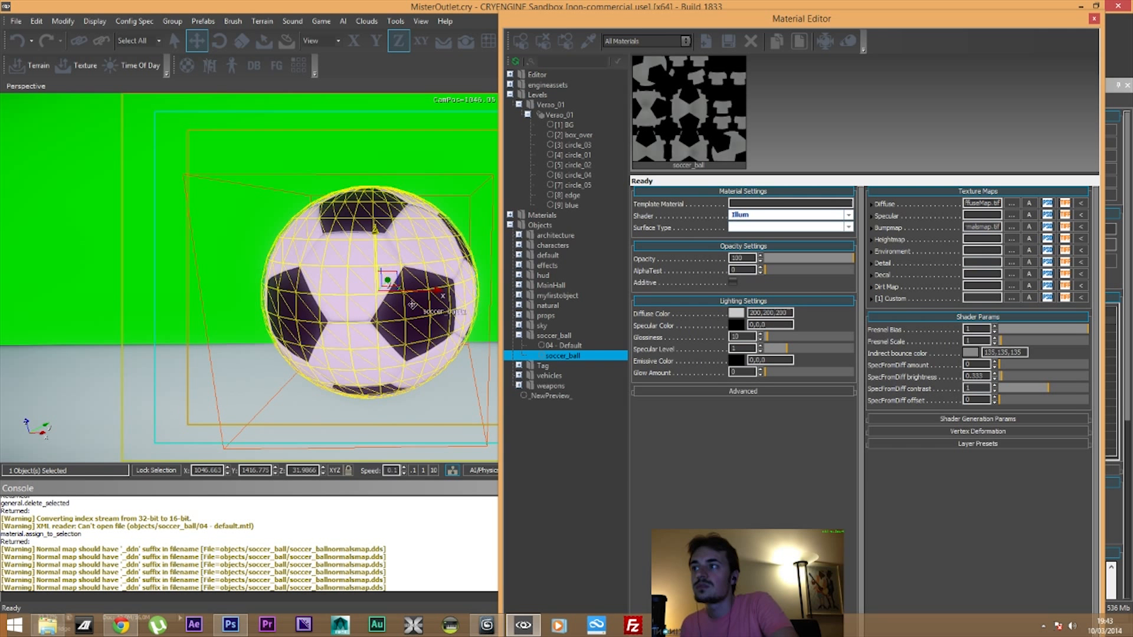
Examine the seams and shading of the normal-mapped ball from different distances and angles
{"action": "right_click_drag", "start_coordinate": [397, 435], "coordinate": [359, 416]}
{"action": "key", "text": "w"}
{"action": "key", "text": "d"}
{"action": "key", "text": "d"}
{"action": "key", "text": "a"}
{"action": "key", "text": "s"}
{"action": "key", "text": "w"}
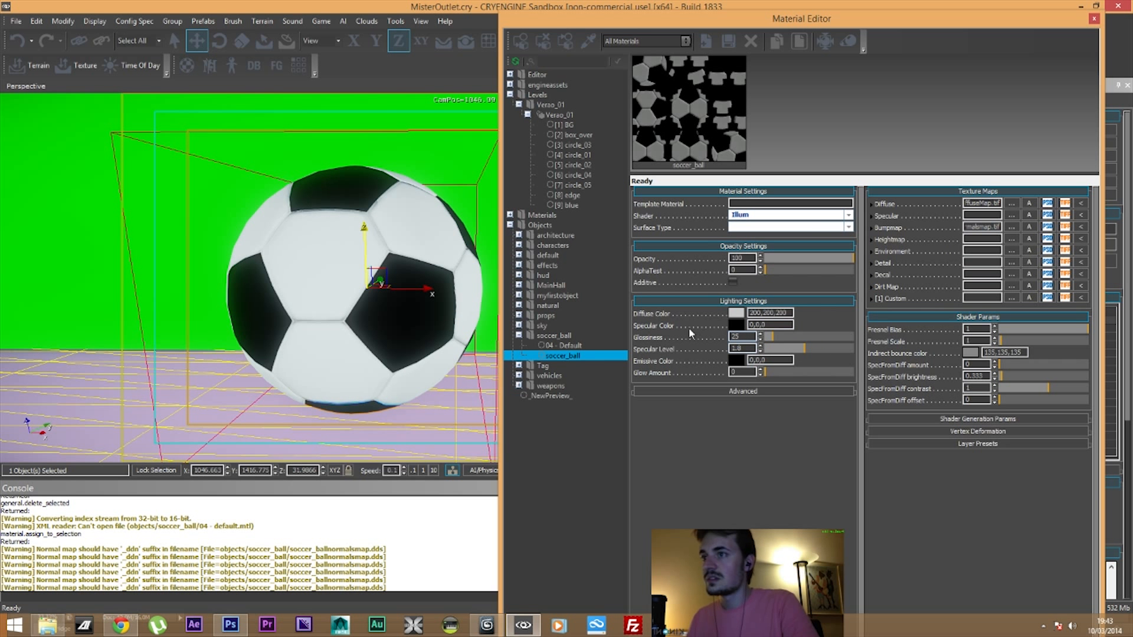
Set the soccer_ball material's specular color to light blue 95,195,231
{"action": "left_click", "coordinate": [736, 325]}
{"action": "left_click", "coordinate": [530, 270]}
{"action": "left_click_drag", "start_coordinate": [581, 287], "coordinate": [581, 308]}
{"action": "left_click", "coordinate": [516, 274]}
{"action": "left_click_drag", "start_coordinate": [517, 276], "coordinate": [521, 278]}
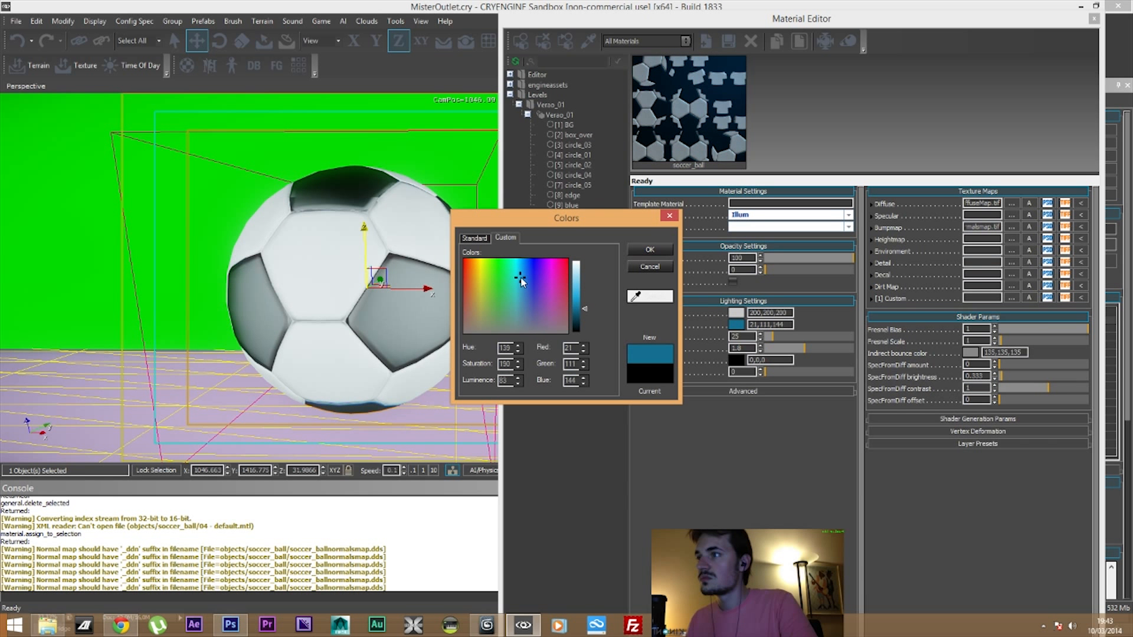
{"action": "left_click_drag", "start_coordinate": [590, 322], "coordinate": [584, 291]}
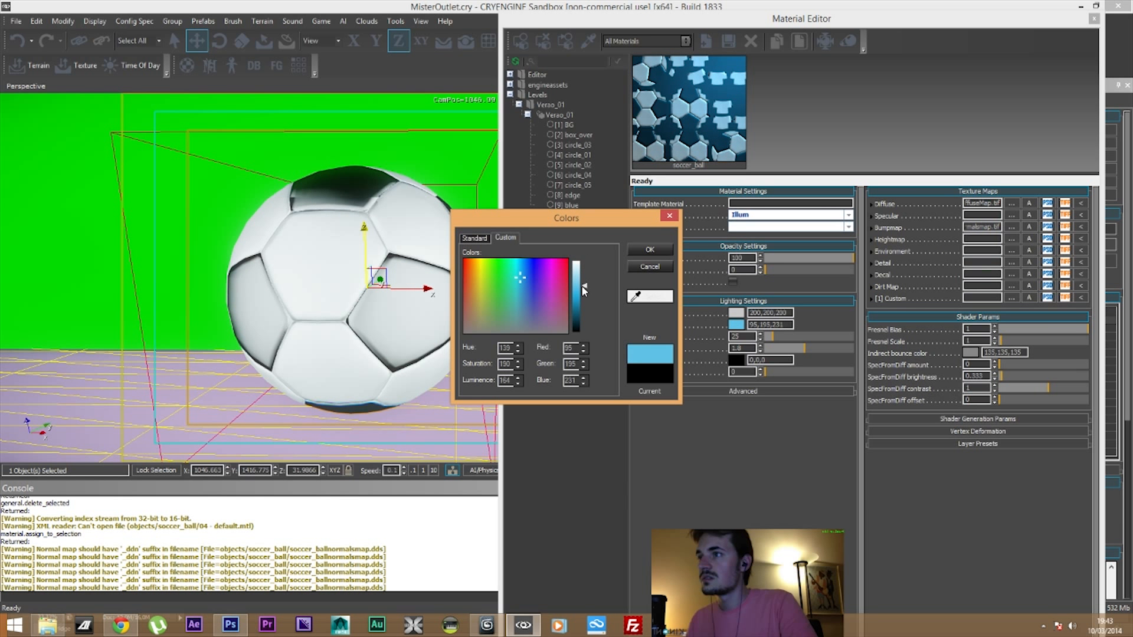
{"action": "left_click", "coordinate": [644, 252]}
Set the material's glossiness to 111 and specular level to 0.1, and open its specular color for editing
{"action": "mouse_move", "coordinate": [770, 337]}
{"action": "left_mouse_down"}
{"action": "mouse_move", "coordinate": [816, 337]}
{"action": "mouse_move", "coordinate": [773, 359]}
{"action": "mouse_move", "coordinate": [819, 339]}
{"action": "mouse_move", "coordinate": [772, 355]}
{"action": "mouse_move", "coordinate": [787, 335]}
{"action": "mouse_move", "coordinate": [766, 342]}
{"action": "left_mouse_up"}
{"action": "mouse_move", "coordinate": [383, 283]}
{"action": "right_mouse_down"}
{"action": "mouse_move", "coordinate": [411, 298]}
{"action": "mouse_move", "coordinate": [348, 289]}
{"action": "mouse_move", "coordinate": [401, 288]}
{"action": "mouse_move", "coordinate": [375, 280]}
{"action": "right_mouse_up"}
{"action": "key", "text": "s"}
{"action": "key", "text": "w"}
{"action": "key", "text": "w"}
{"action": "left_click_drag", "start_coordinate": [770, 350], "coordinate": [798, 338]}
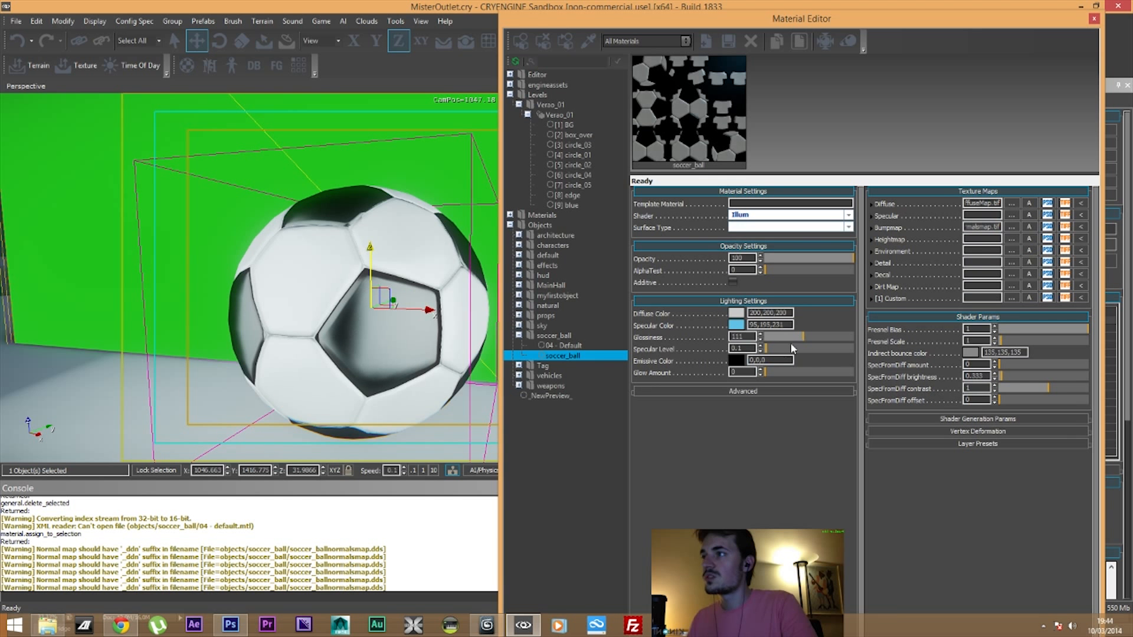
{"action": "left_click", "coordinate": [735, 326]}
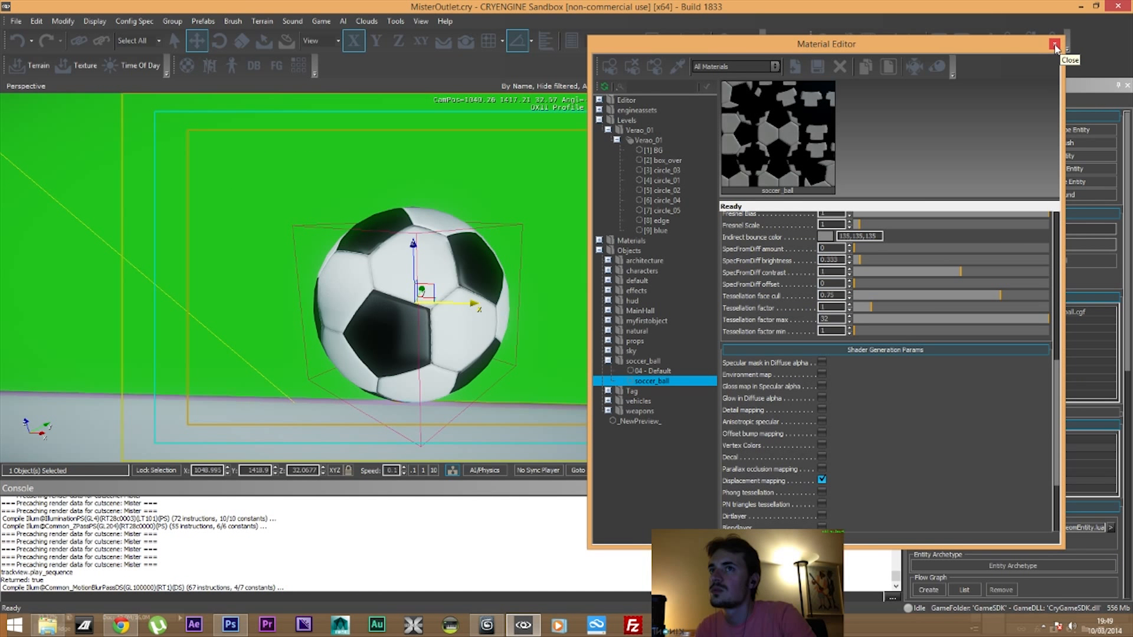
Turn off displacement mapping in the soccer_ball material's shader generation parameters
{"action": "mouse_move", "coordinate": [558, 403]}
{"action": "right_mouse_down"}
{"action": "mouse_move", "coordinate": [557, 418]}
{"action": "mouse_move", "coordinate": [562, 404]}
{"action": "right_mouse_up"}
{"action": "key", "text": "w"}
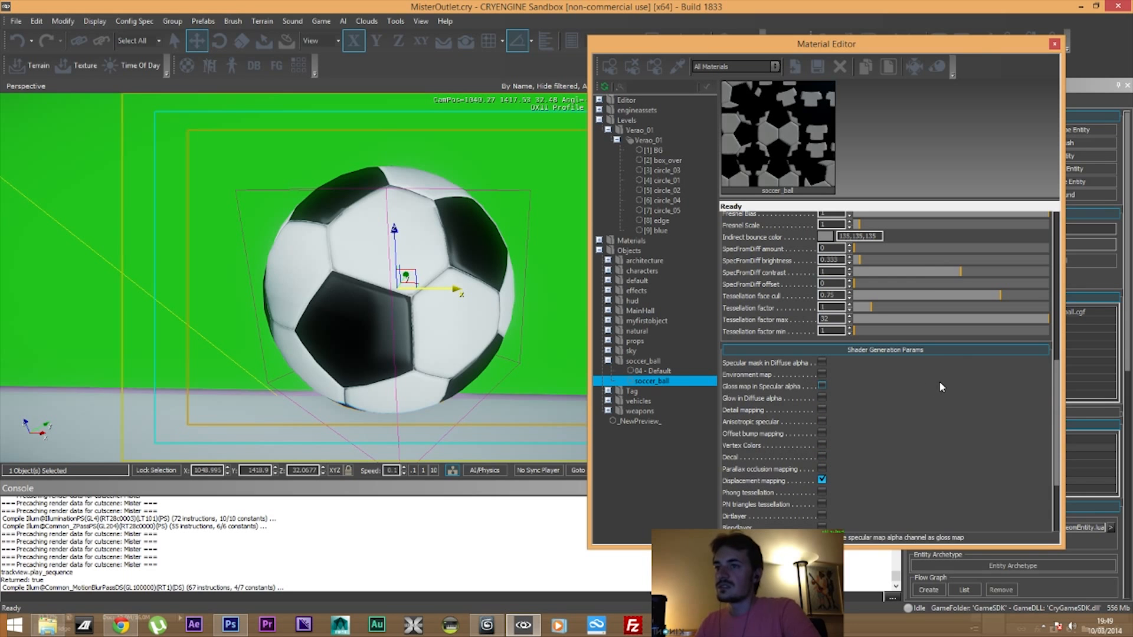
{"action": "scroll", "coordinate": [1039, 471], "scroll_direction": "down", "scroll_amount": 3}
{"action": "scroll", "coordinate": [1043, 374], "scroll_direction": "up", "scroll_amount": 5}
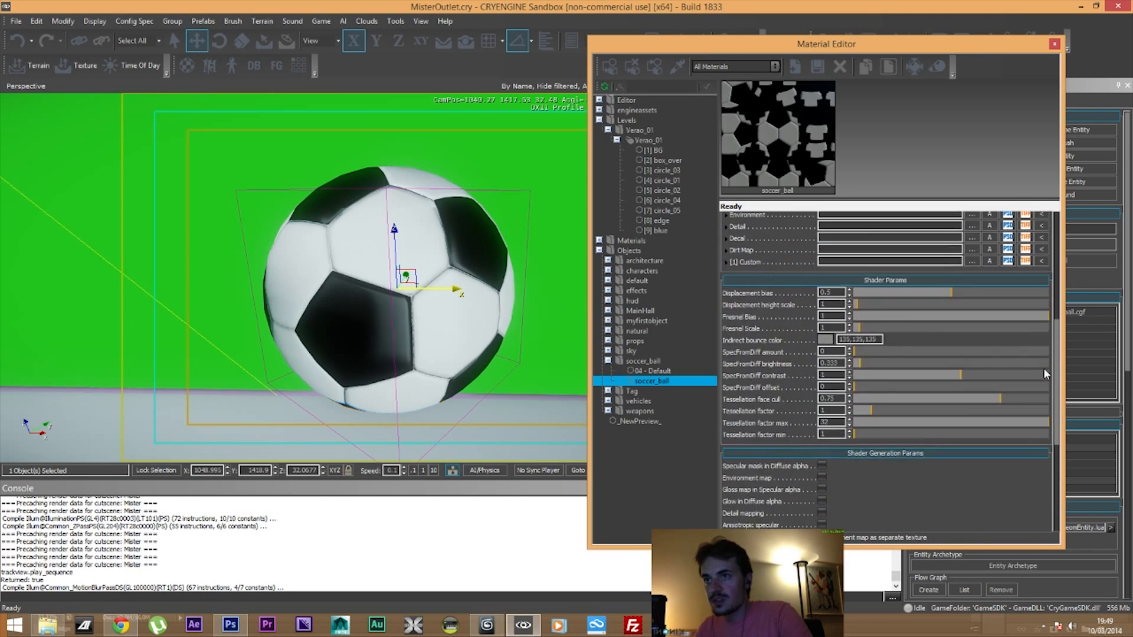
{"action": "scroll", "coordinate": [1044, 295], "scroll_direction": "up", "scroll_amount": 3}
{"action": "scroll", "coordinate": [1043, 406], "scroll_direction": "down", "scroll_amount": 8}
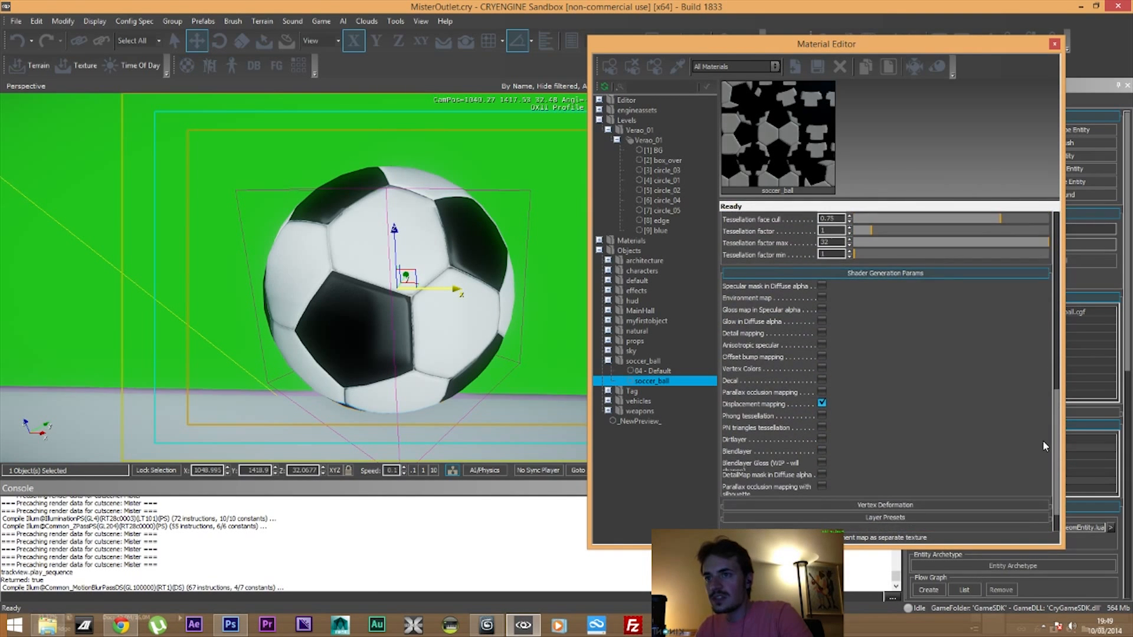
{"action": "left_click", "coordinate": [821, 403]}
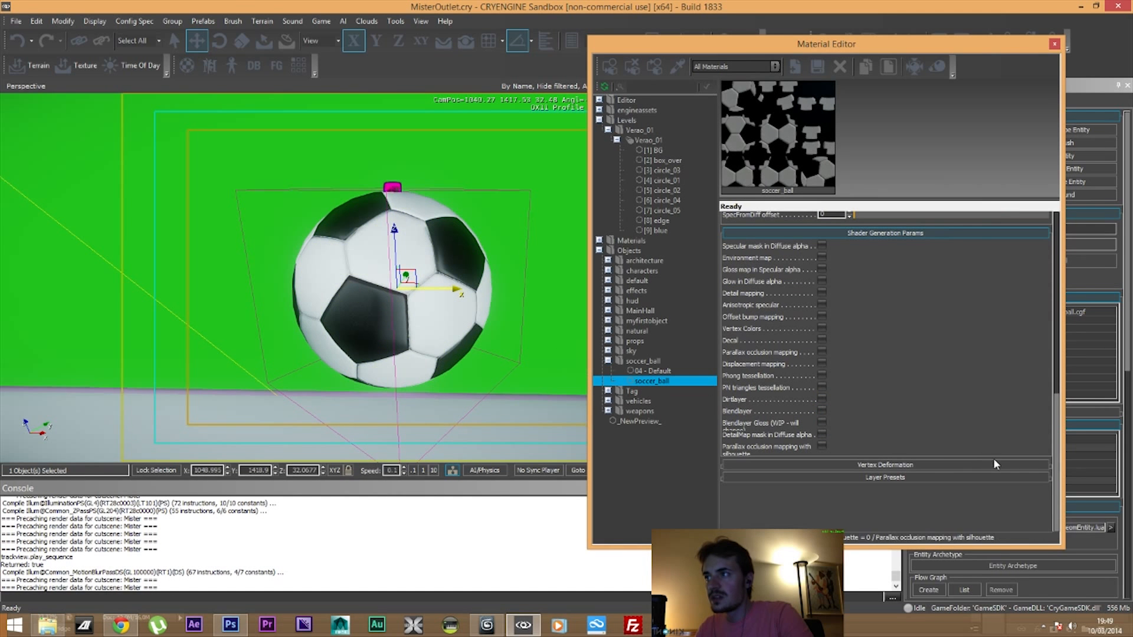
Re-enable displacement mapping in the soccer_ball material's shader generation parameters
{"action": "left_click_drag", "start_coordinate": [1059, 422], "coordinate": [1066, 362]}
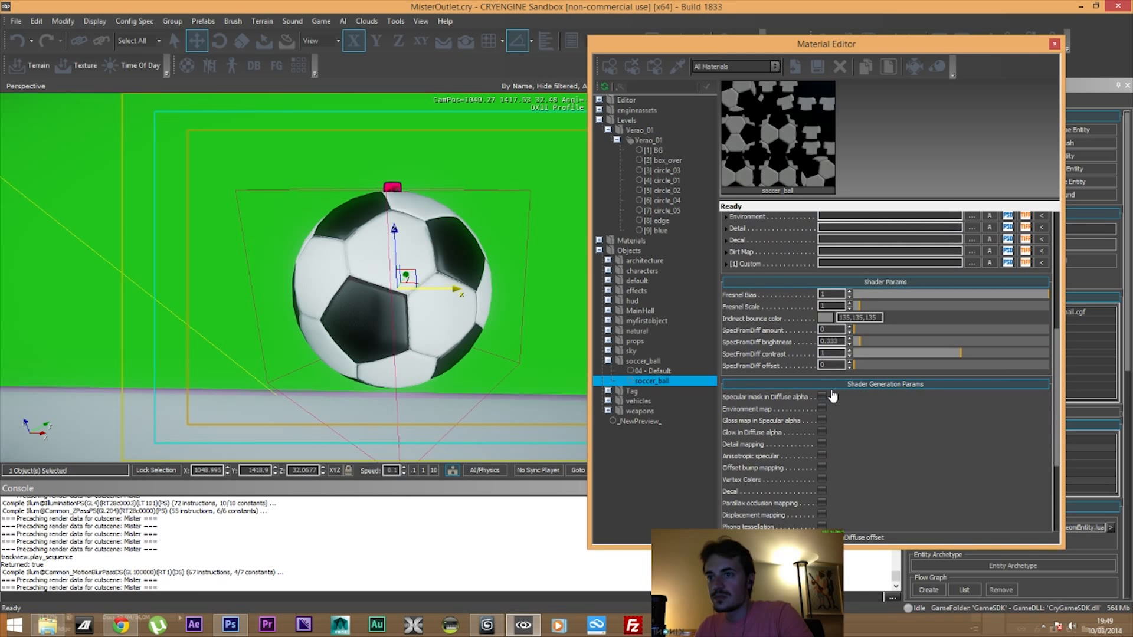
{"action": "left_click", "coordinate": [879, 385]}
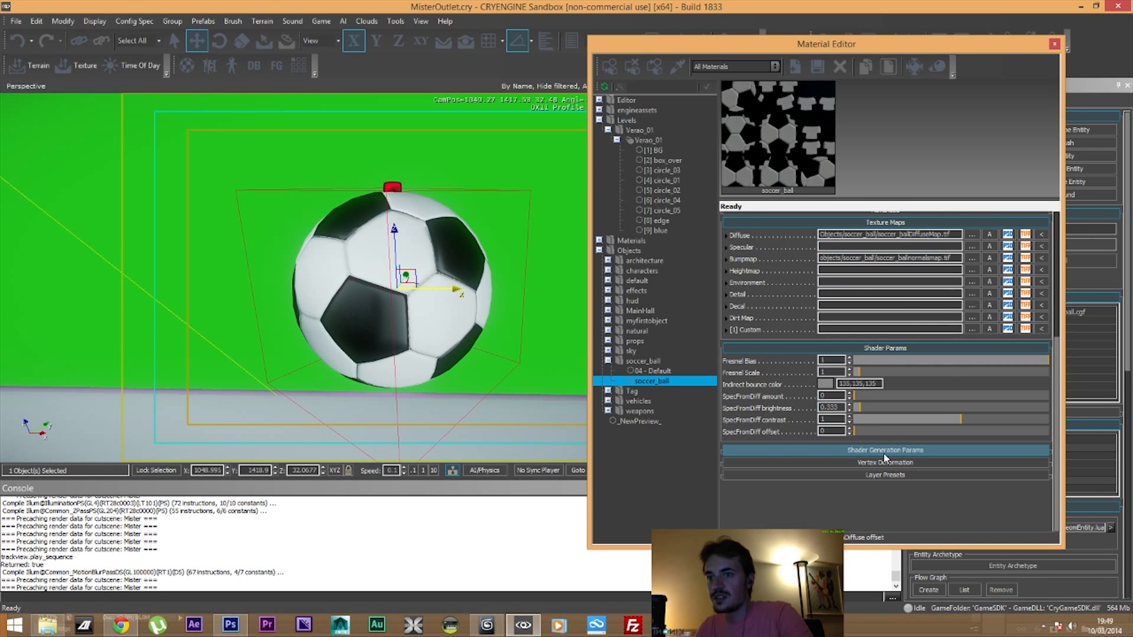
{"action": "left_click", "coordinate": [884, 453]}
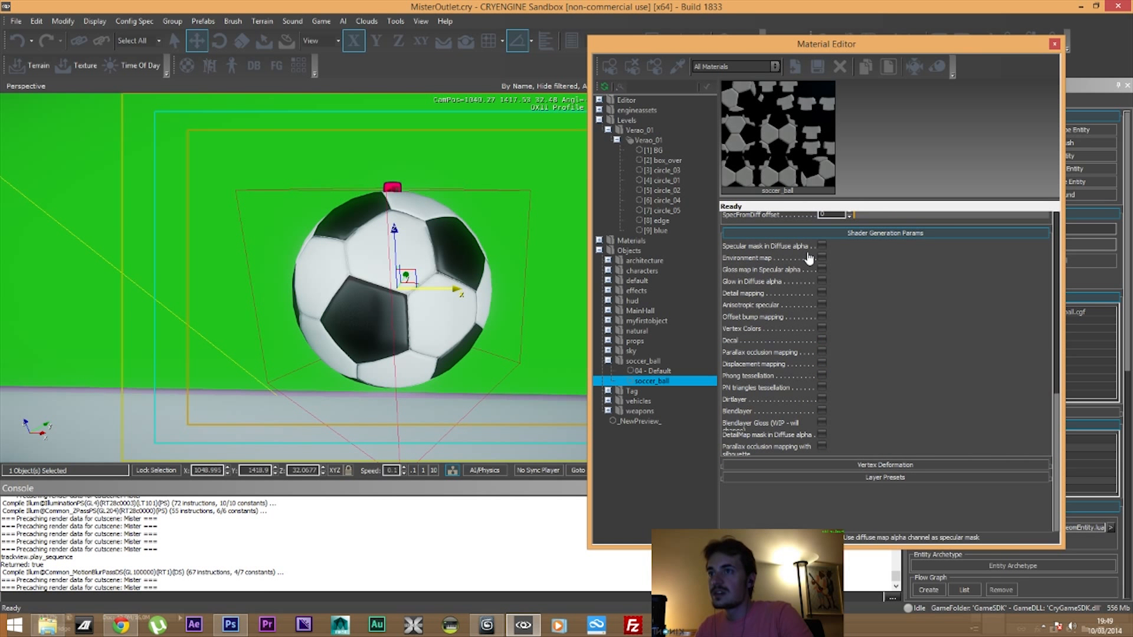
{"action": "left_click", "coordinate": [822, 363]}
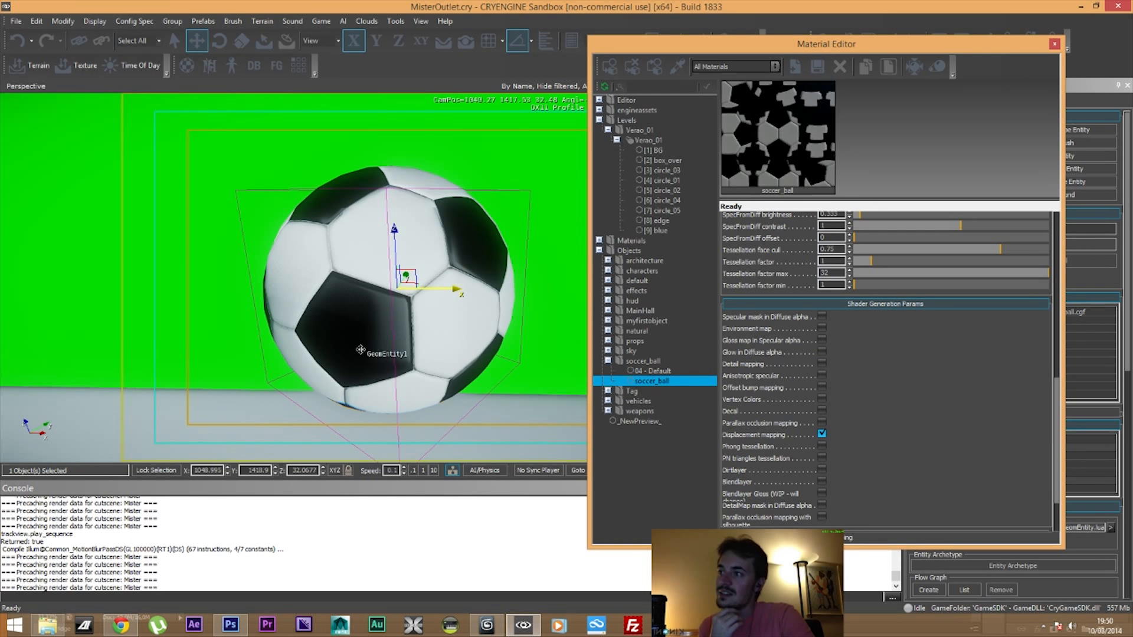
Toggle displacement mapping off and back on to compare the ball's shape, and review the material's texture maps and shader parameters
{"action": "mouse_move", "coordinate": [397, 288]}
{"action": "middle_mouse_down"}
{"action": "mouse_move", "coordinate": [358, 340]}
{"action": "mouse_move", "coordinate": [458, 207]}
{"action": "mouse_move", "coordinate": [496, 186]}
{"action": "mouse_move", "coordinate": [370, 276]}
{"action": "mouse_move", "coordinate": [381, 282]}
{"action": "middle_mouse_up"}
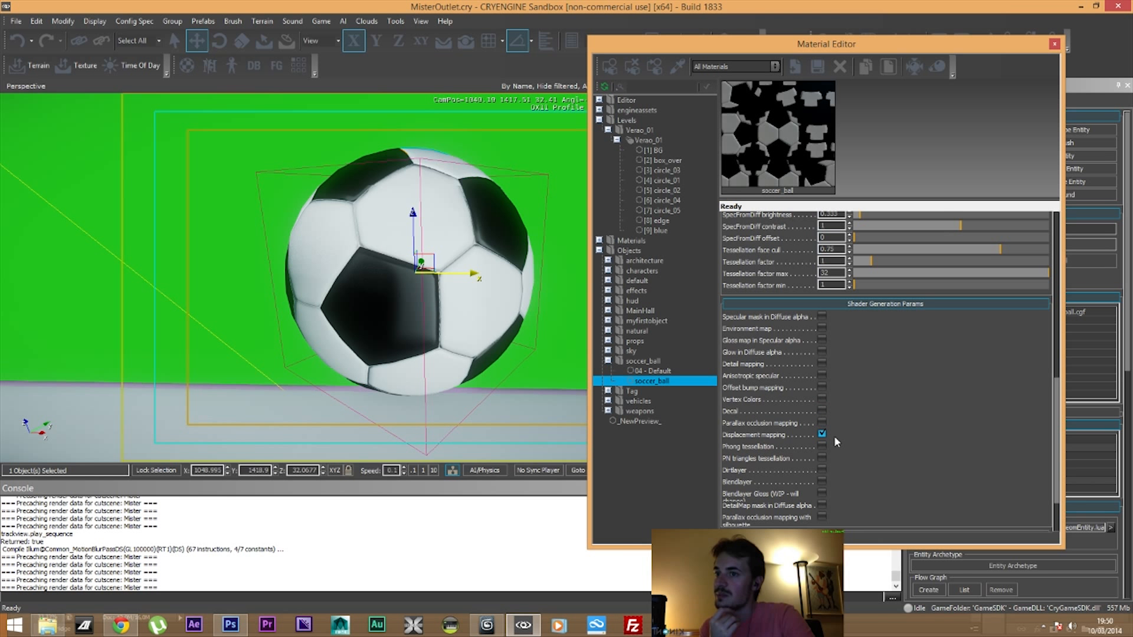
{"action": "left_click", "coordinate": [822, 434]}
{"action": "left_click", "coordinate": [822, 434]}
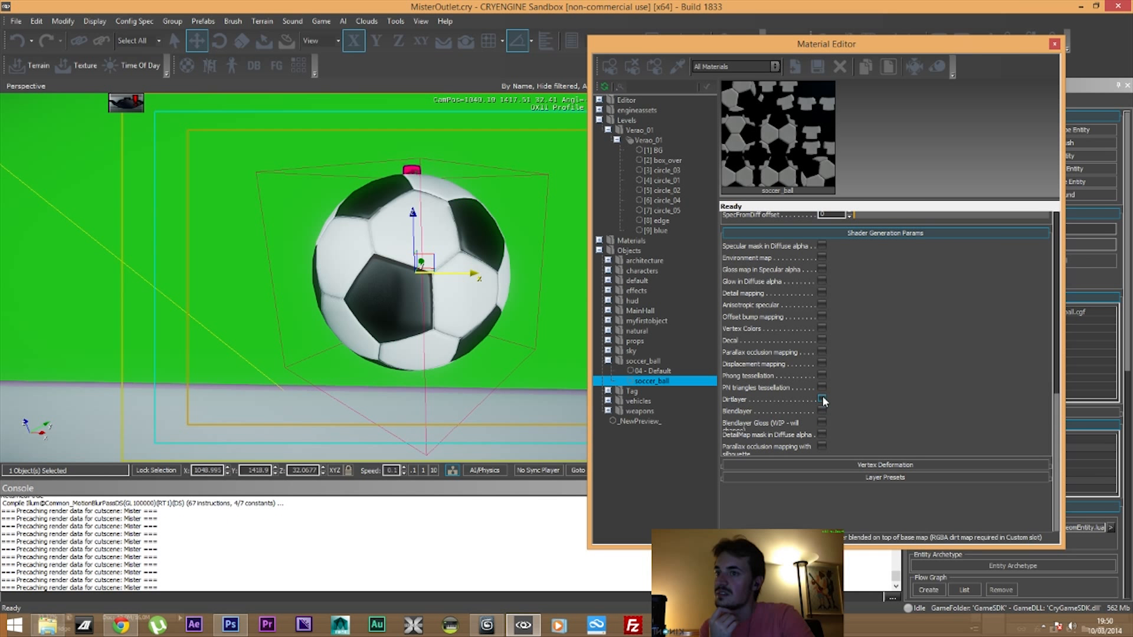
{"action": "left_click", "coordinate": [821, 363]}
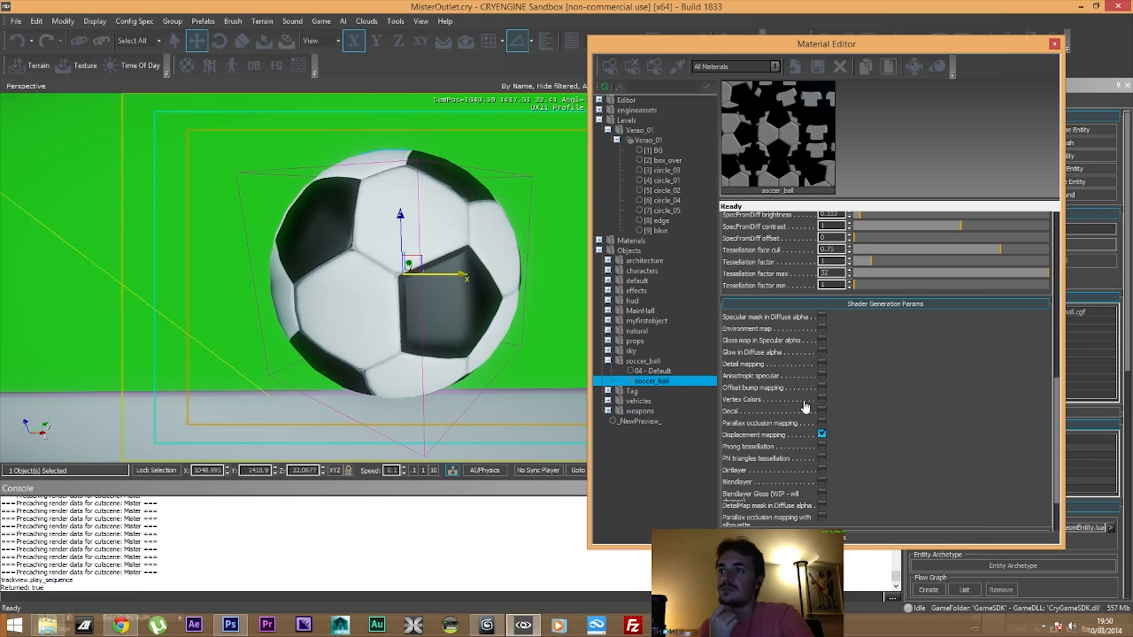
{"action": "left_click_drag", "start_coordinate": [1067, 351], "coordinate": [1070, 298]}
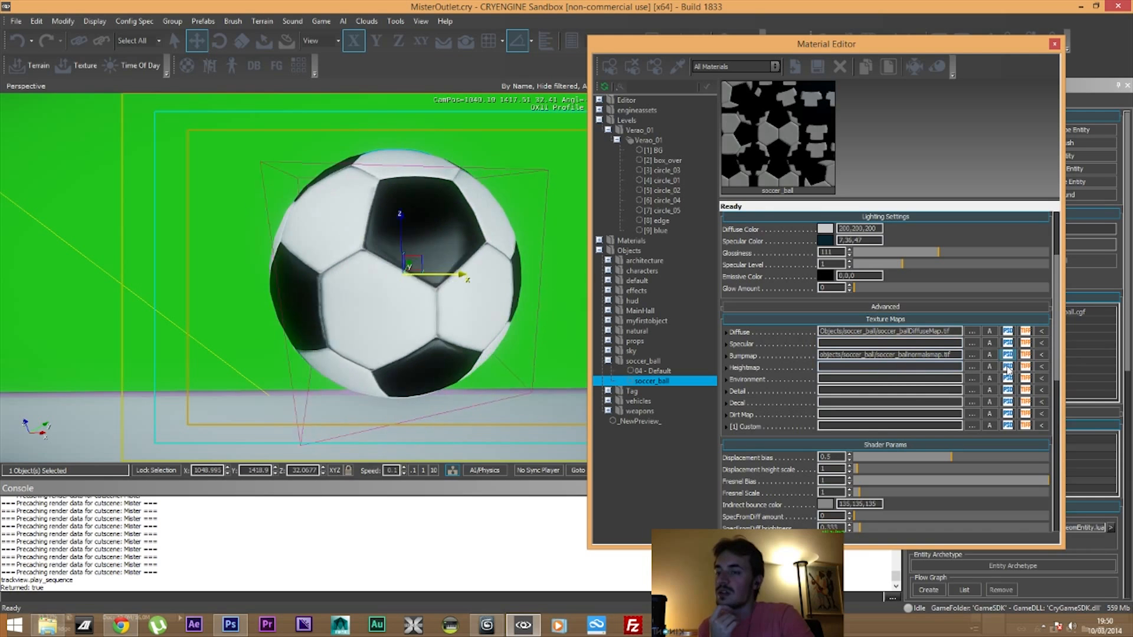
{"action": "left_click_drag", "start_coordinate": [1058, 363], "coordinate": [1058, 415]}
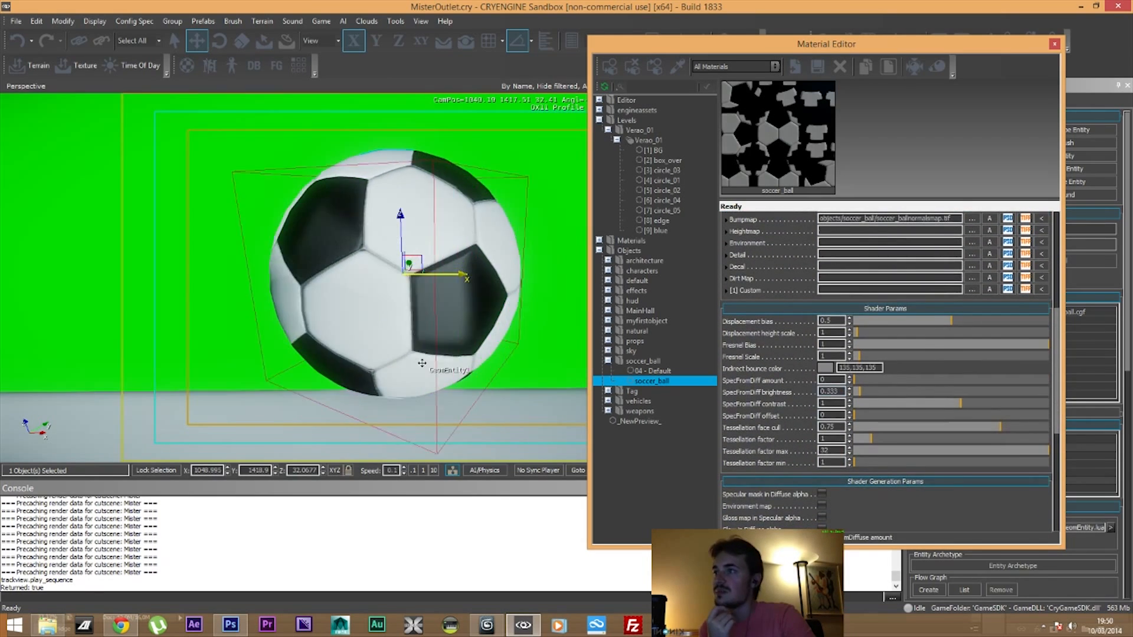